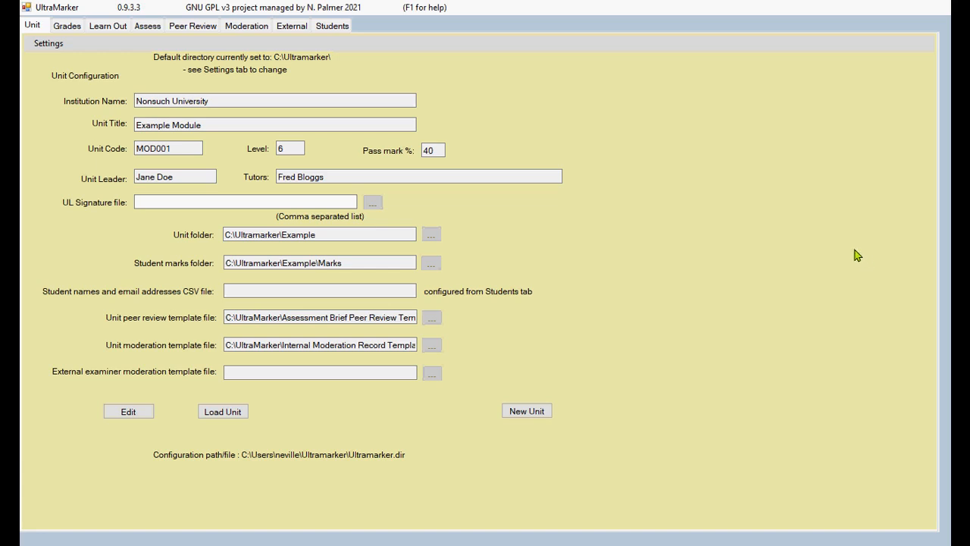
Step: Show the Unit tab's Settings menu with its Institution and Default Dir options
{"action": "left_click", "coordinate": [38, 47]}
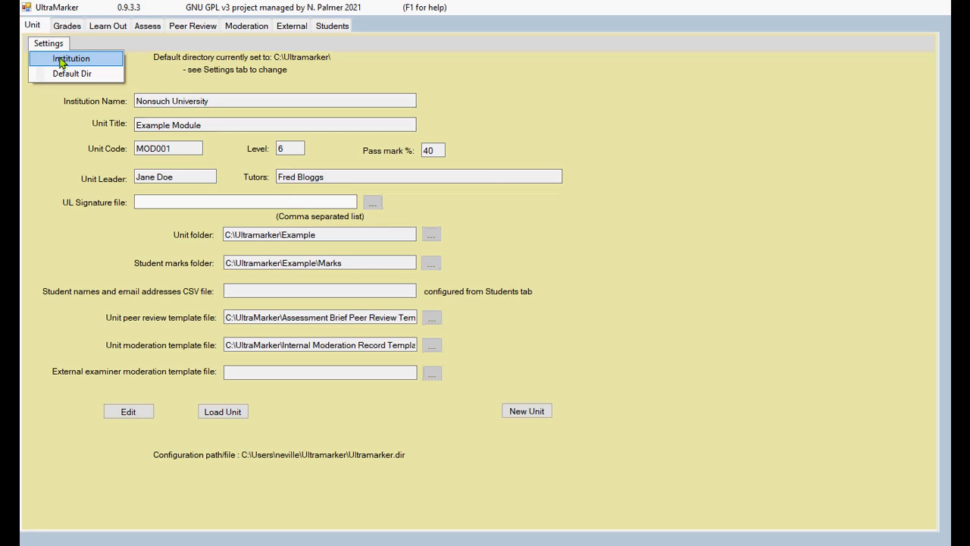
{"action": "left_click", "coordinate": [67, 59]}
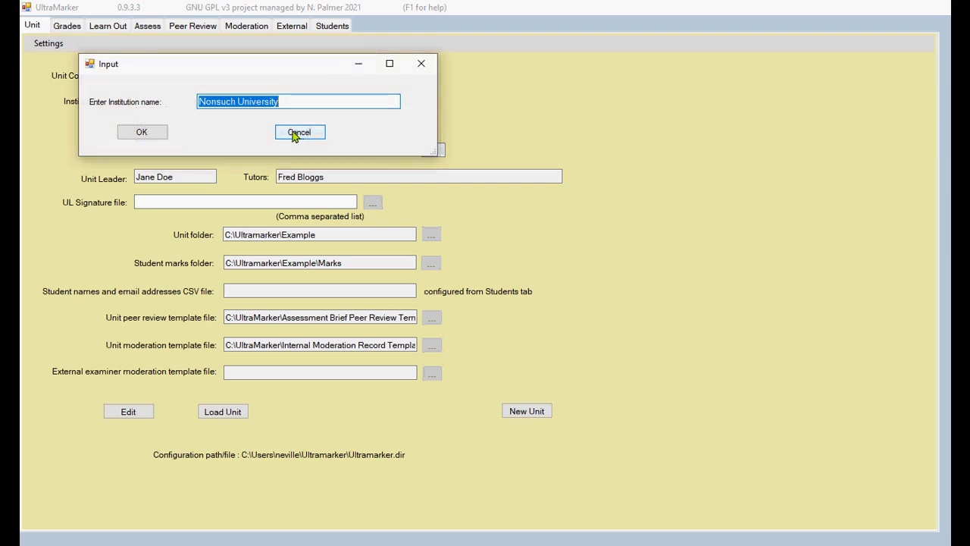
{"action": "left_click", "coordinate": [295, 133]}
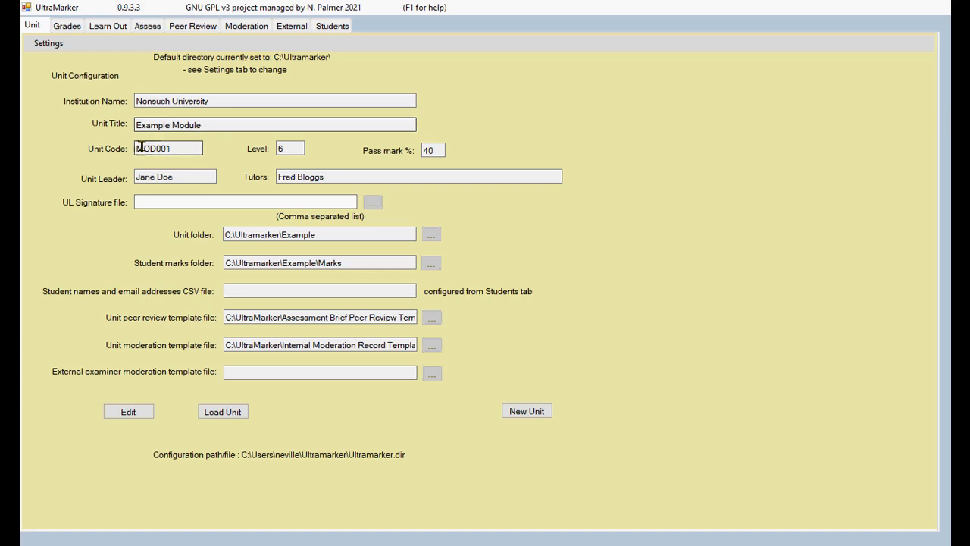
{"action": "left_click", "coordinate": [281, 148]}
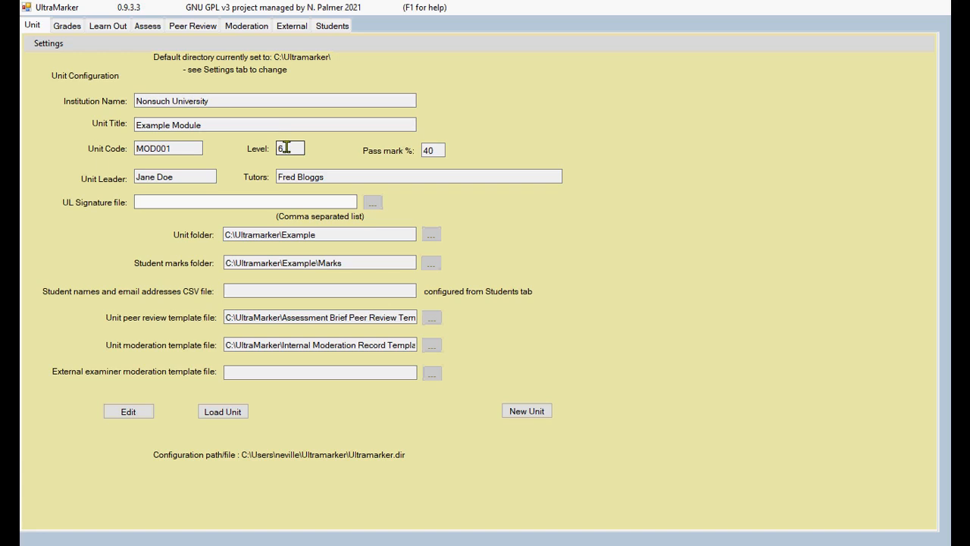
{"action": "left_click", "coordinate": [433, 151]}
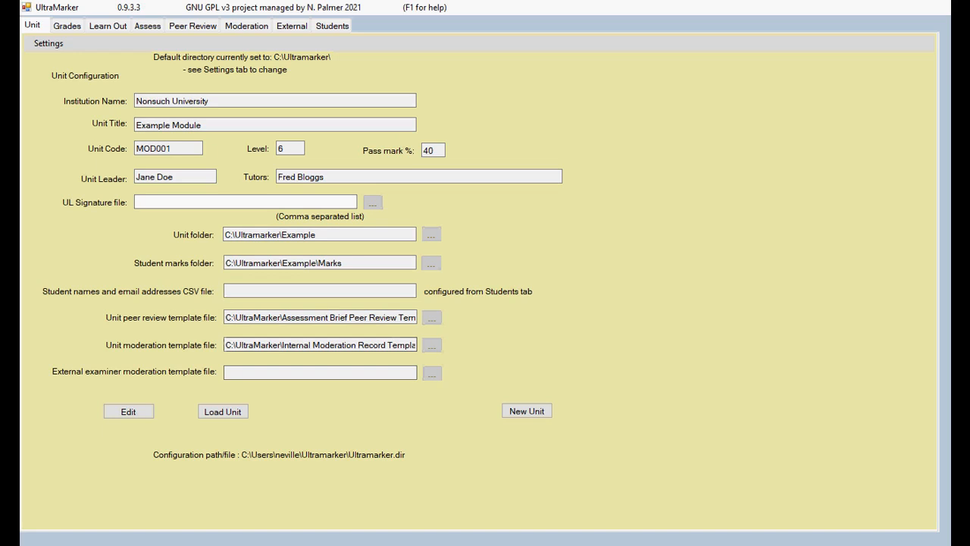
Step: Inspect grade B2's title and generic feedback in the unit's grade scheme
{"action": "left_click", "coordinate": [67, 26]}
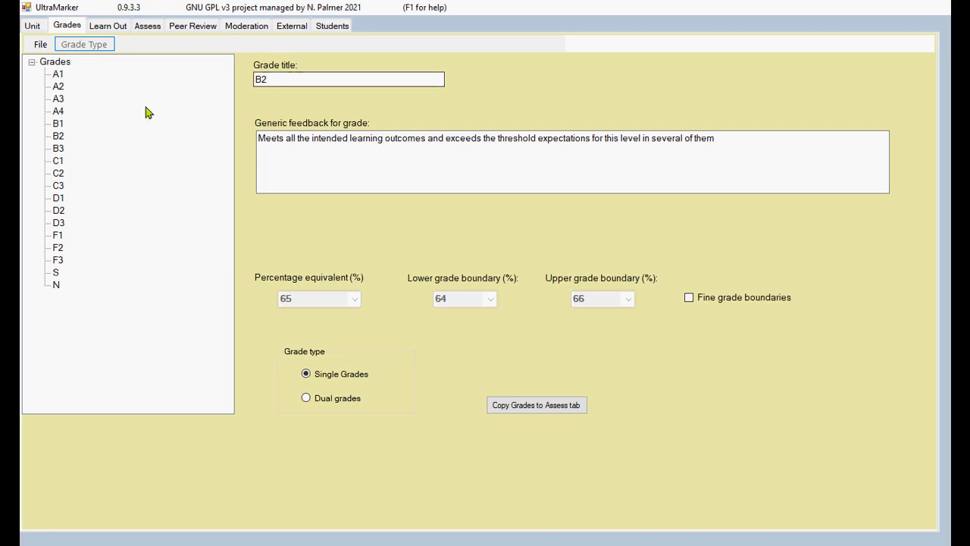
{"action": "left_click", "coordinate": [58, 137]}
{"action": "left_click", "coordinate": [279, 80]}
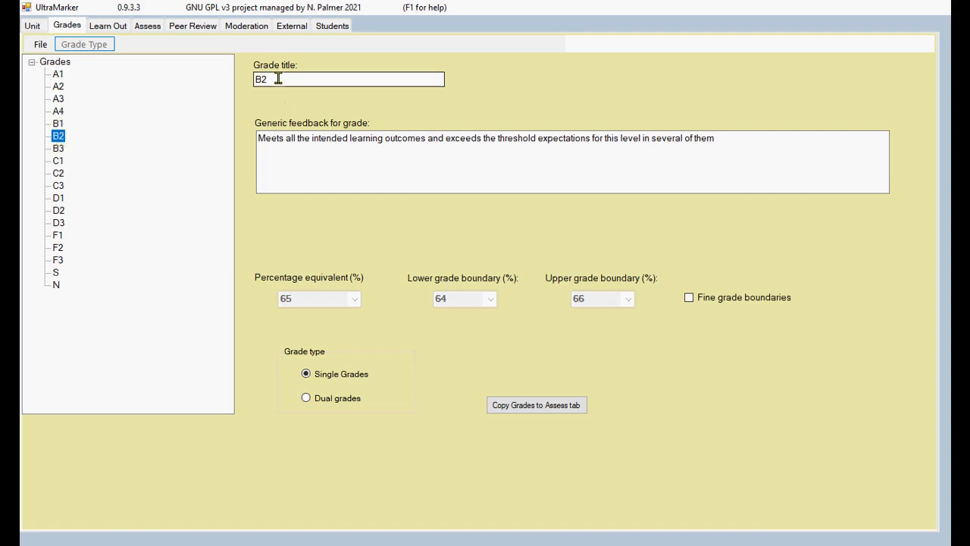
{"action": "left_click", "coordinate": [288, 141]}
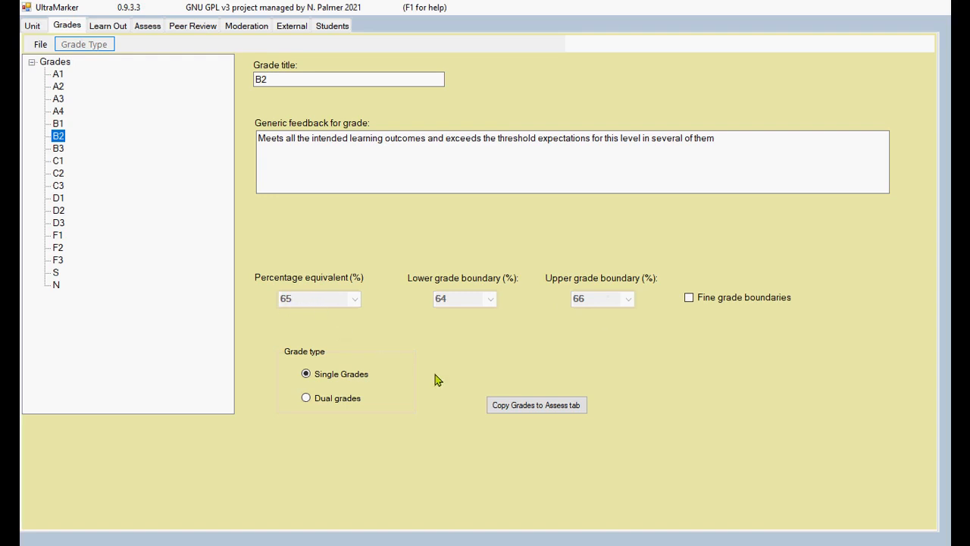
Step: Try Dual grades, accept the clearing warning to stay single-graded, and go to learning outcomes
{"action": "left_click", "coordinate": [353, 400]}
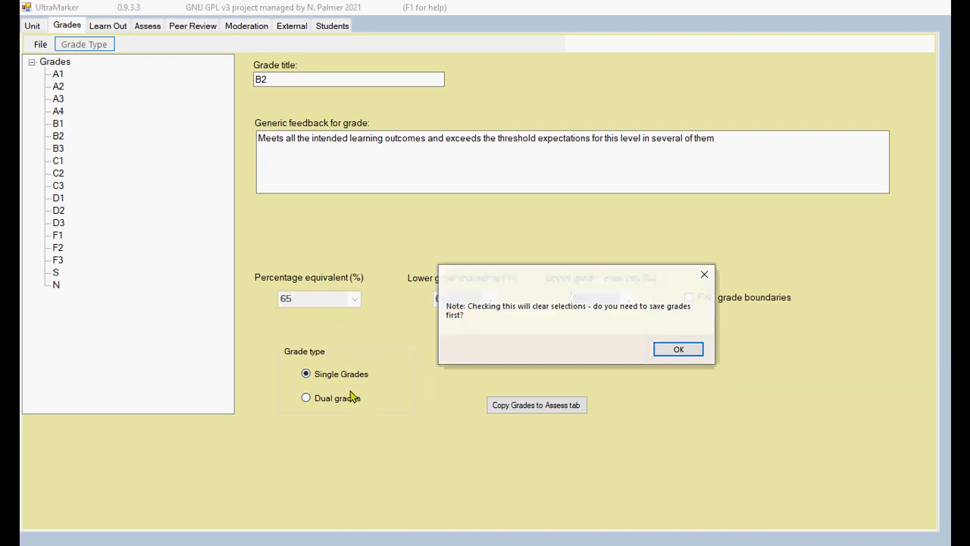
{"action": "left_click", "coordinate": [677, 349]}
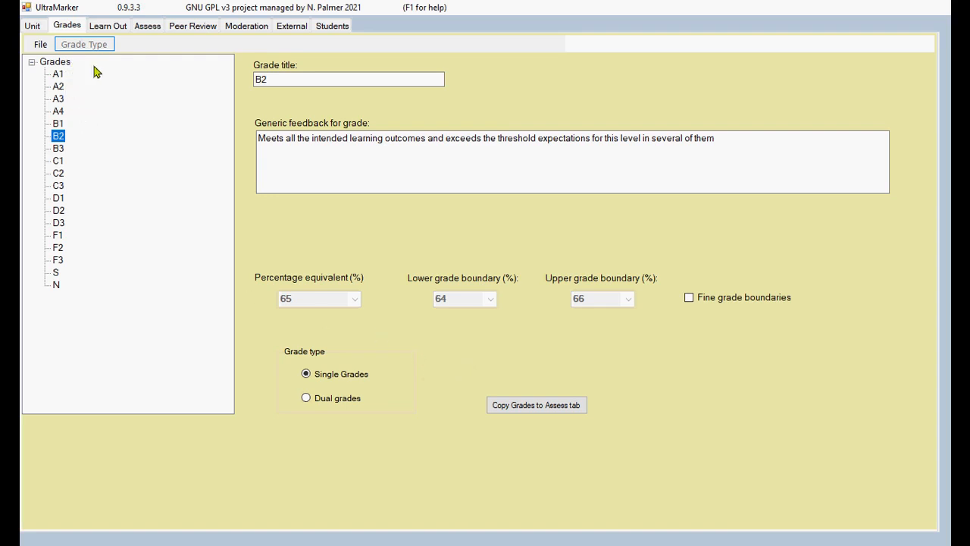
{"action": "left_click", "coordinate": [104, 27]}
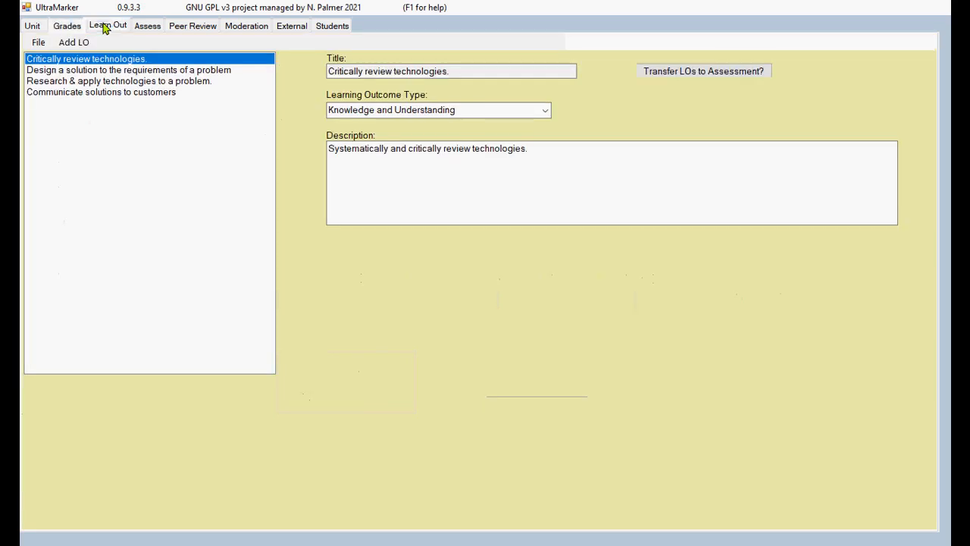
Step: Review the four outcomes (Critically review, Design a solution, Research & apply, Communicate solutions) before assessment criteria
{"action": "left_click", "coordinate": [93, 70]}
{"action": "key", "text": "Up"}
{"action": "left_click", "coordinate": [100, 73]}
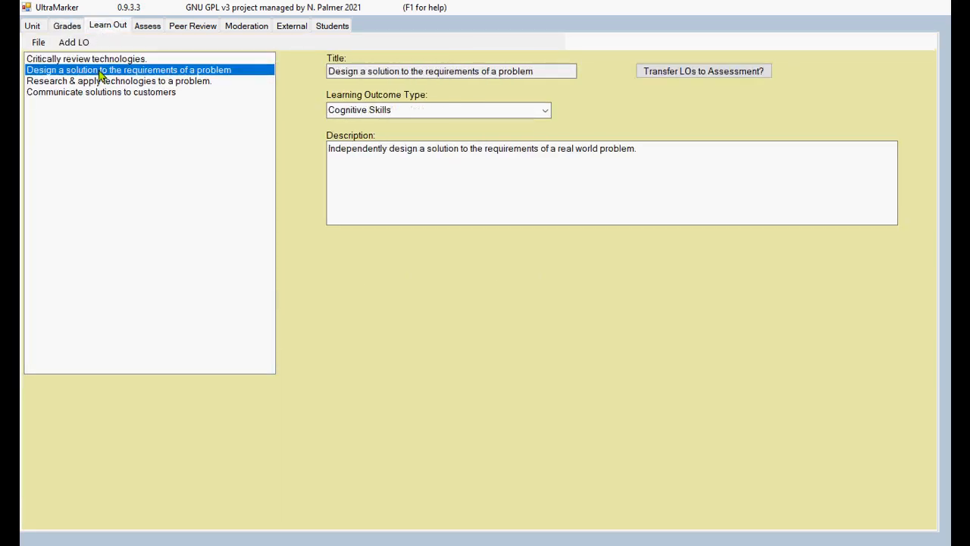
{"action": "left_click", "coordinate": [107, 81]}
{"action": "left_click", "coordinate": [108, 72]}
{"action": "left_click", "coordinate": [112, 60]}
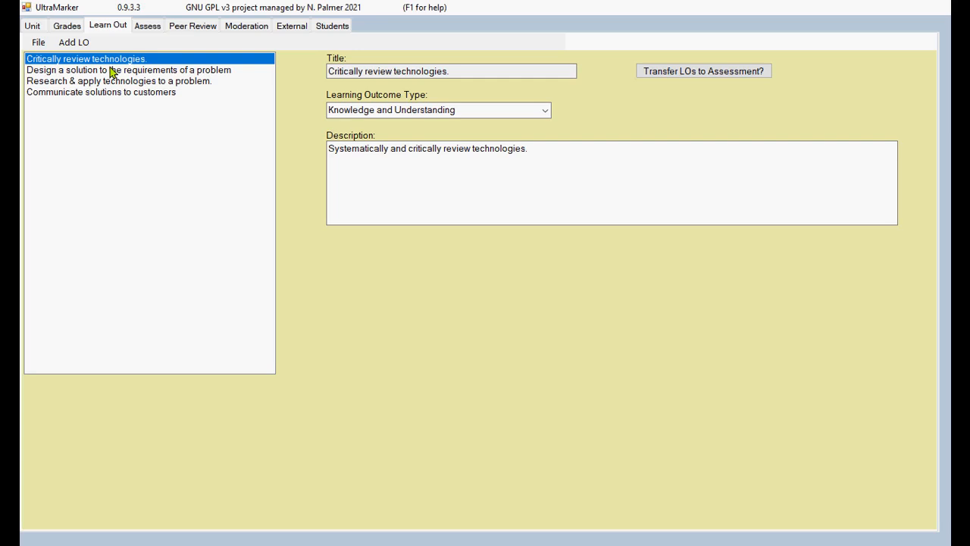
{"action": "left_click", "coordinate": [111, 71]}
{"action": "left_click", "coordinate": [130, 81]}
{"action": "left_click", "coordinate": [130, 90]}
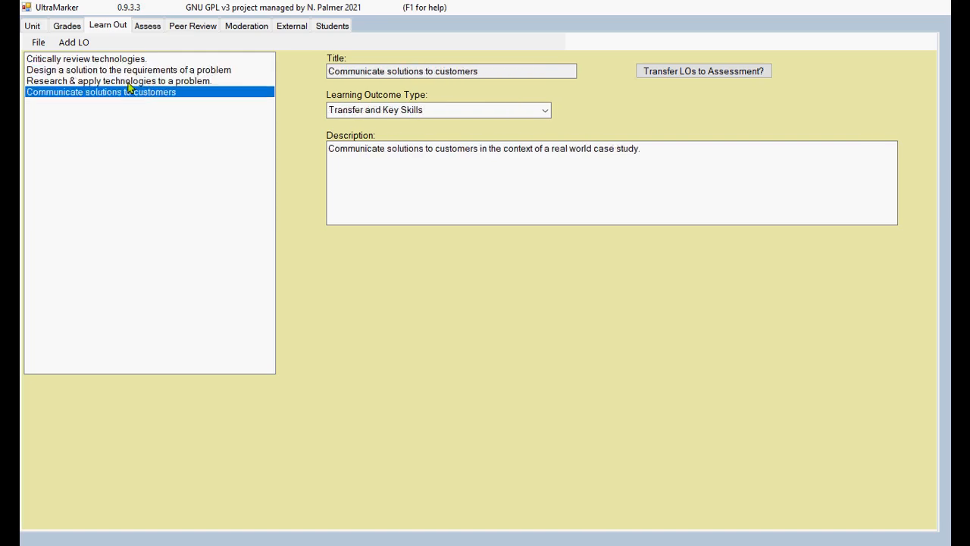
{"action": "left_click", "coordinate": [118, 70]}
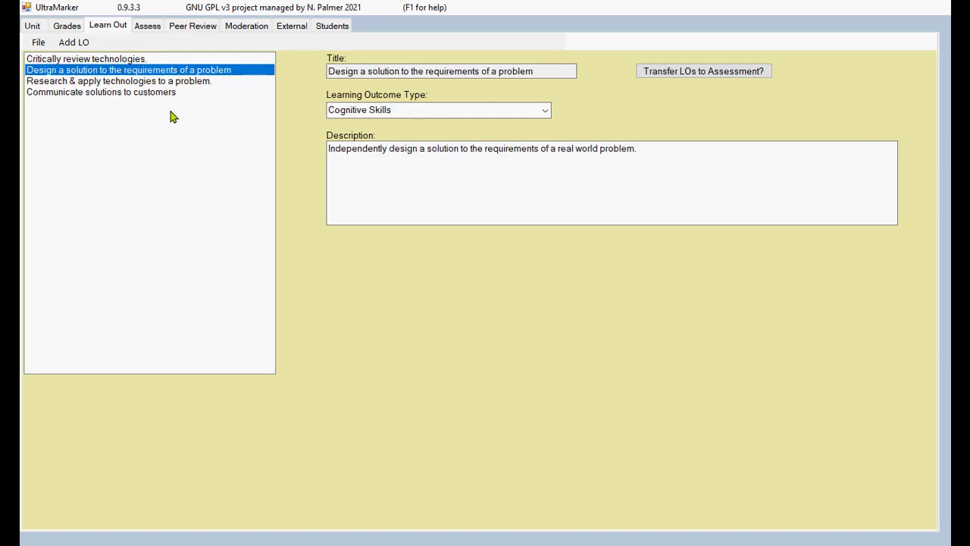
{"action": "left_click", "coordinate": [147, 26]}
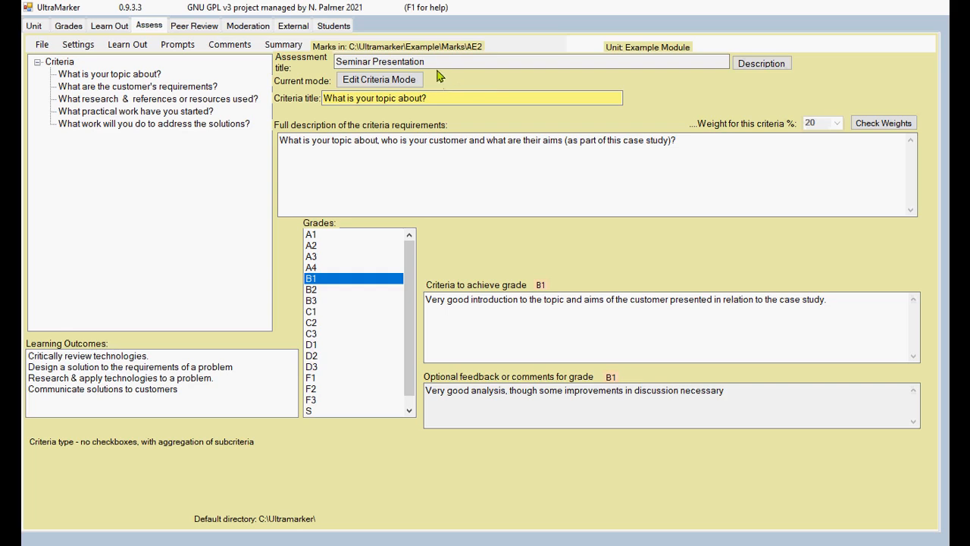
{"action": "left_click", "coordinate": [760, 65]}
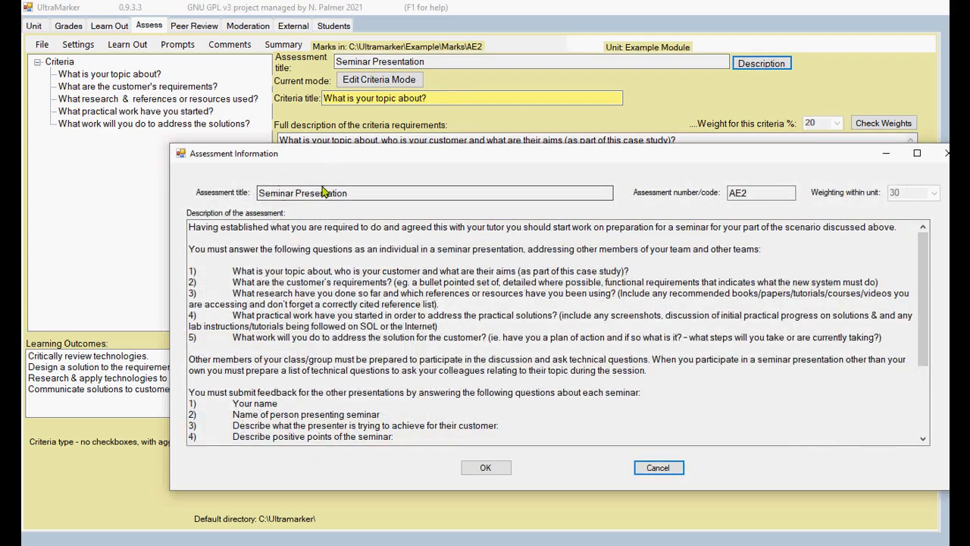
{"action": "left_click_drag", "start_coordinate": [554, 158], "coordinate": [498, 152]}
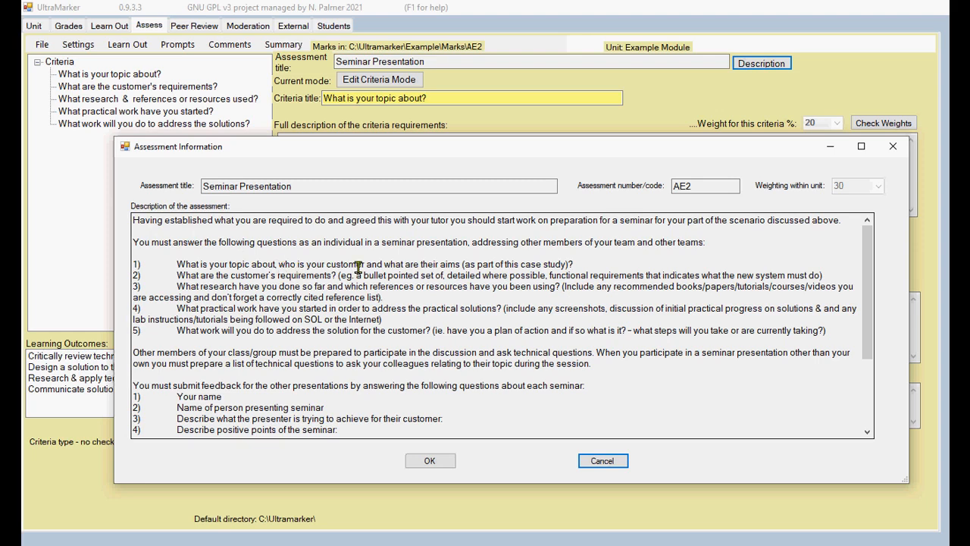
{"action": "scroll", "coordinate": [359, 267], "scroll_direction": "down", "scroll_amount": 3}
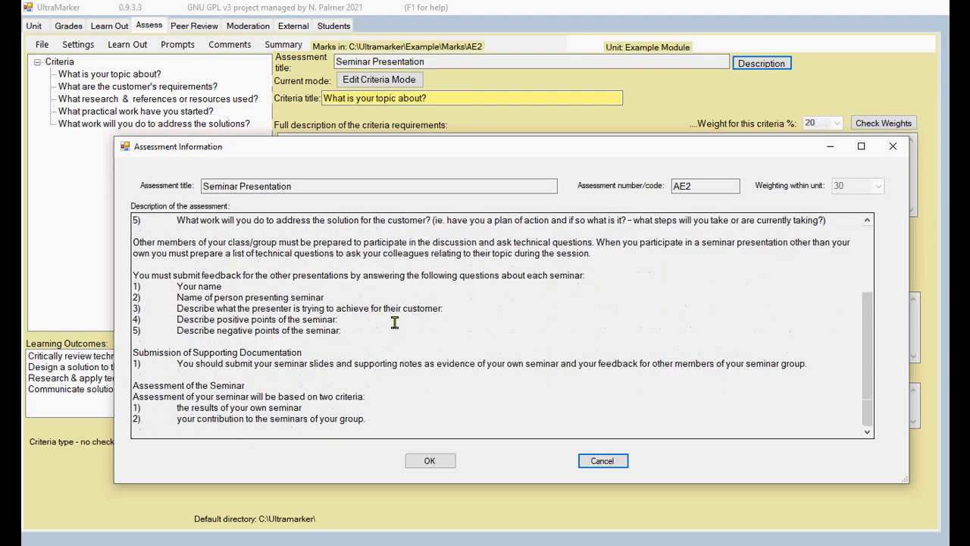
{"action": "scroll", "coordinate": [404, 398], "scroll_direction": "up", "scroll_amount": 3}
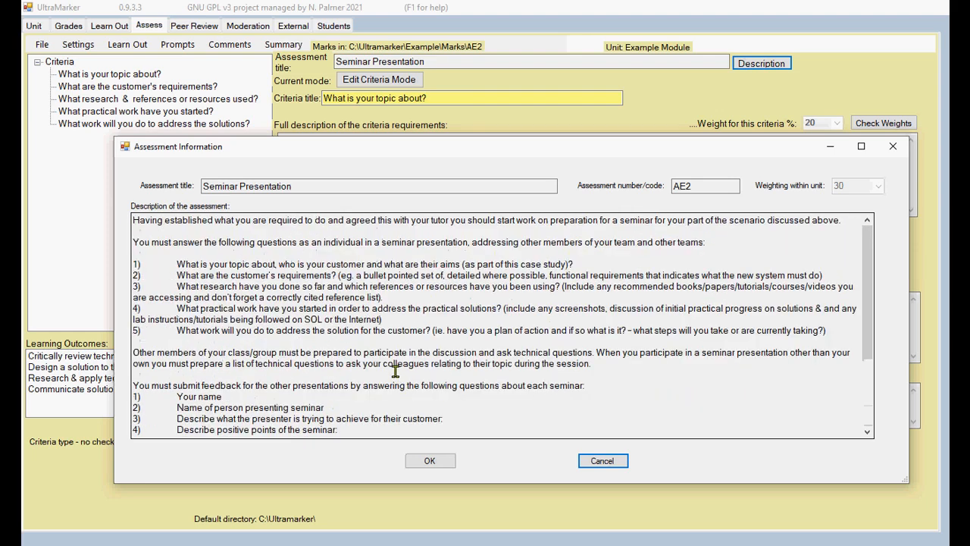
{"action": "scroll", "coordinate": [273, 273], "scroll_direction": "down", "scroll_amount": 3}
{"action": "scroll", "coordinate": [266, 271], "scroll_direction": "up", "scroll_amount": 3}
{"action": "left_click", "coordinate": [602, 461]}
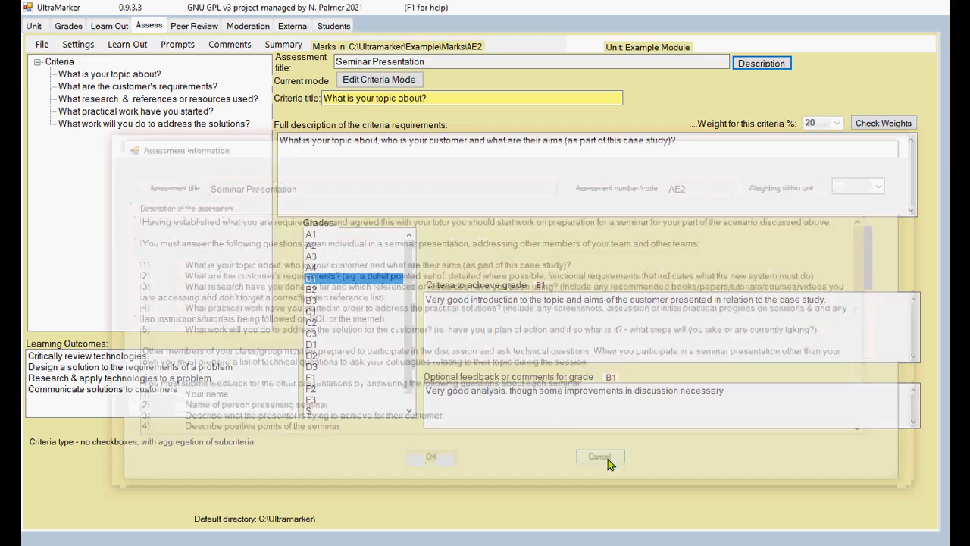
Step: Show the B2 descriptor for 'What is your topic about?' and select its achievement criteria text
{"action": "left_click", "coordinate": [135, 75]}
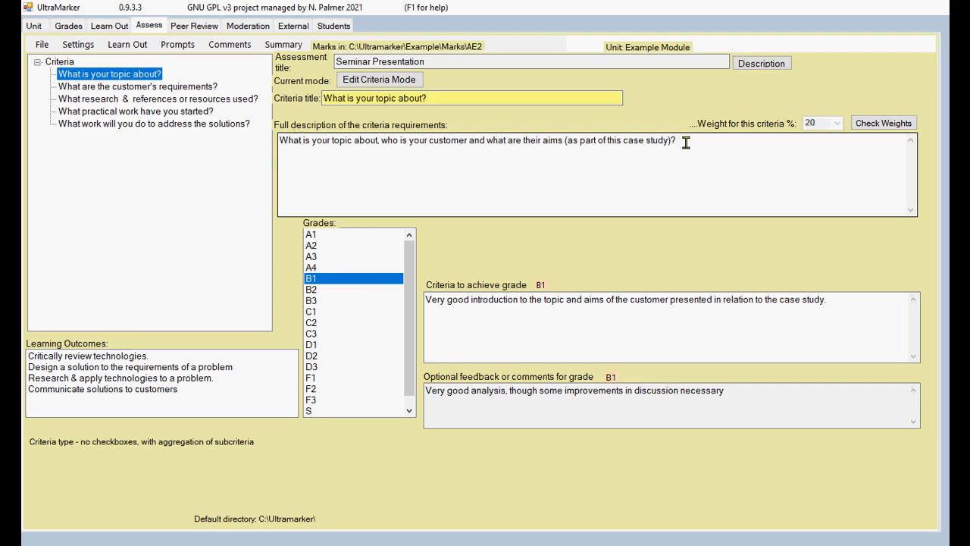
{"action": "left_click", "coordinate": [177, 87]}
{"action": "left_click", "coordinate": [140, 76]}
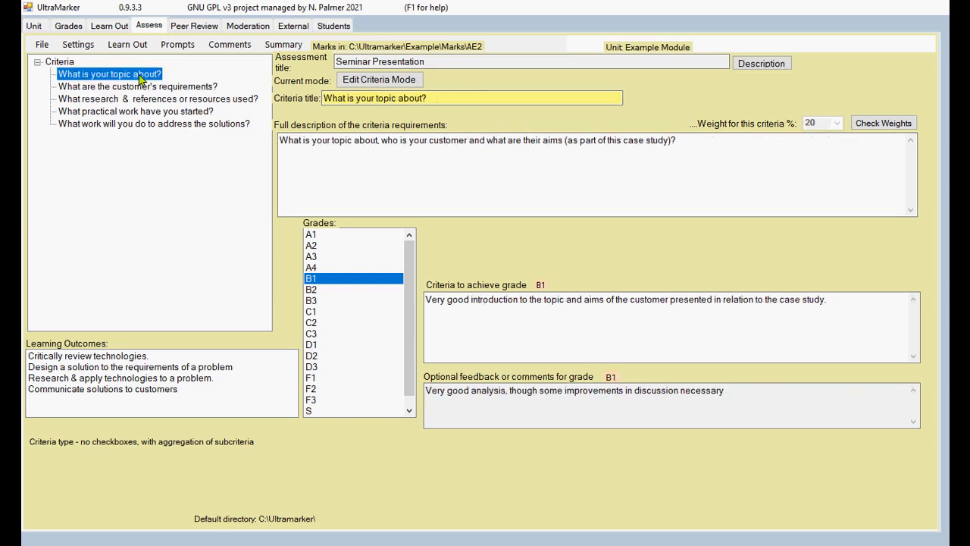
{"action": "left_click", "coordinate": [317, 291]}
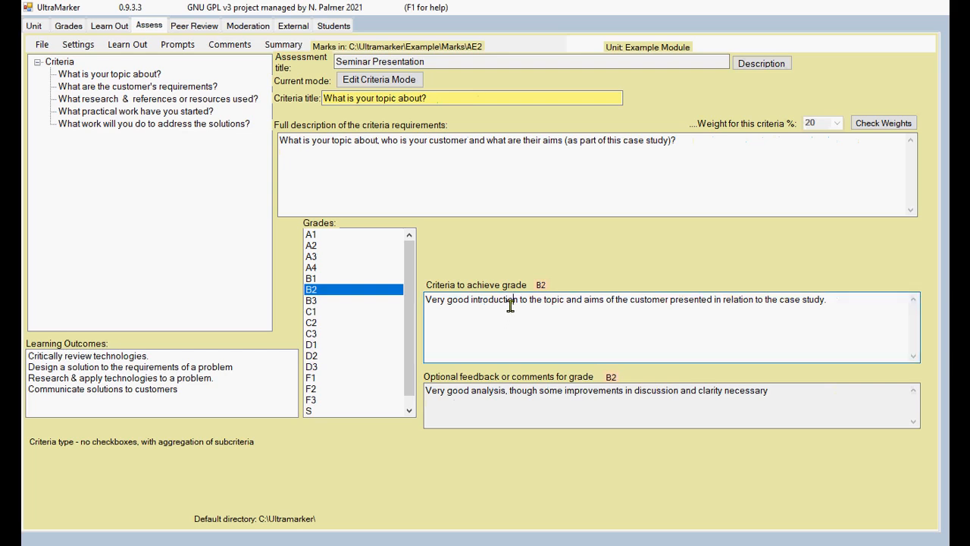
{"action": "left_click_drag", "start_coordinate": [841, 301], "coordinate": [411, 304]}
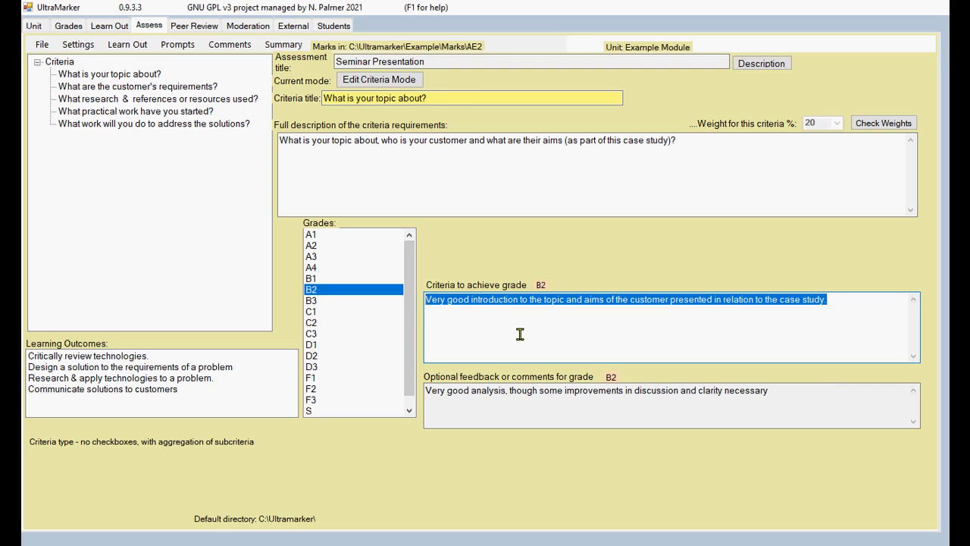
{"action": "left_click", "coordinate": [833, 304]}
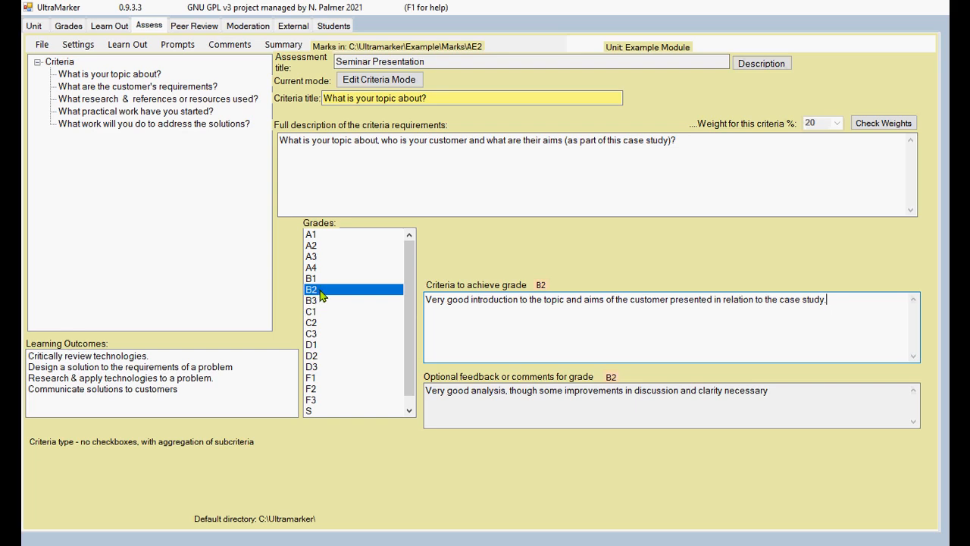
{"action": "left_click", "coordinate": [322, 257]}
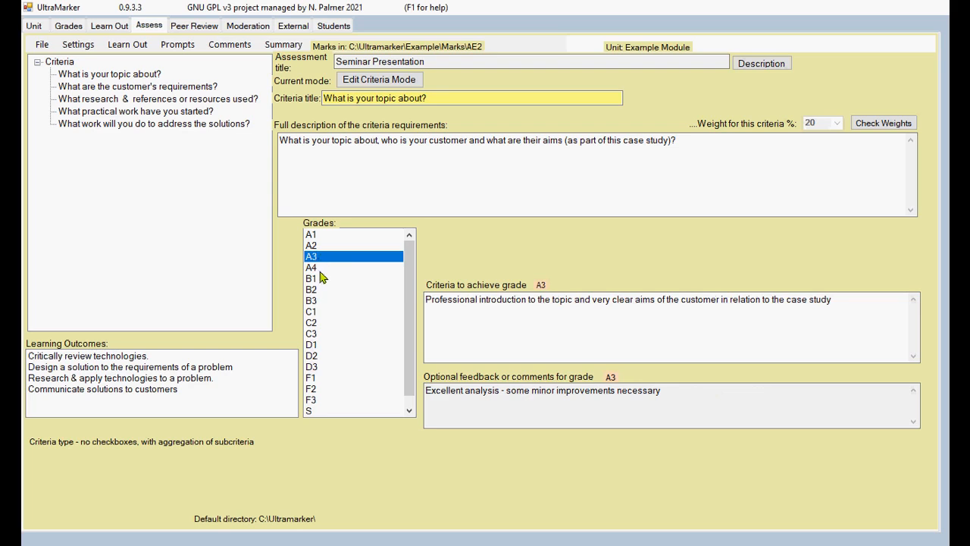
{"action": "left_click", "coordinate": [321, 325]}
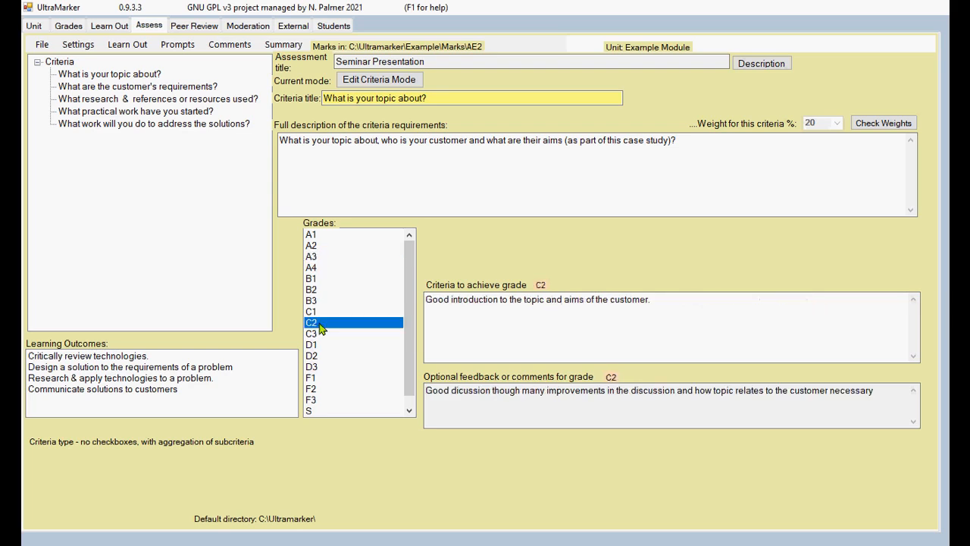
{"action": "left_click", "coordinate": [322, 356]}
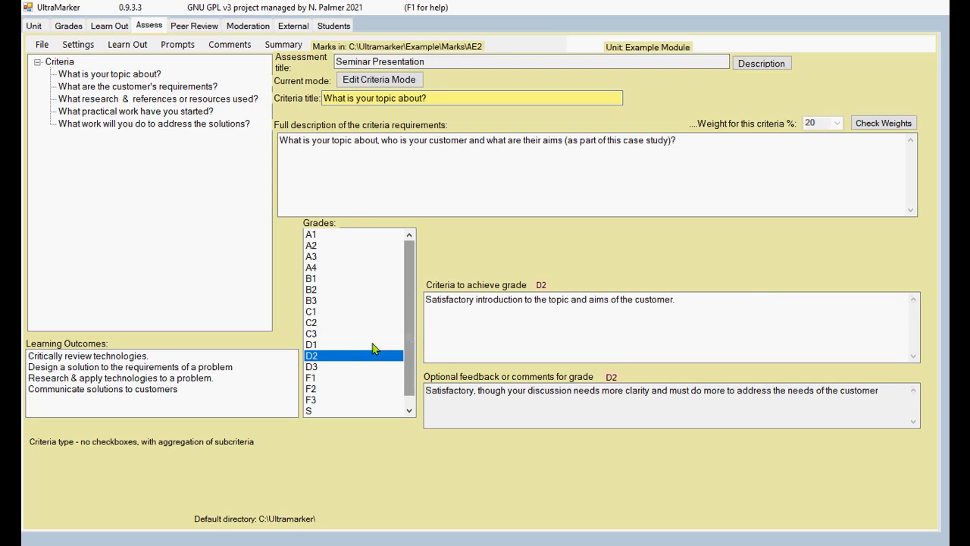
{"action": "left_click", "coordinate": [318, 379]}
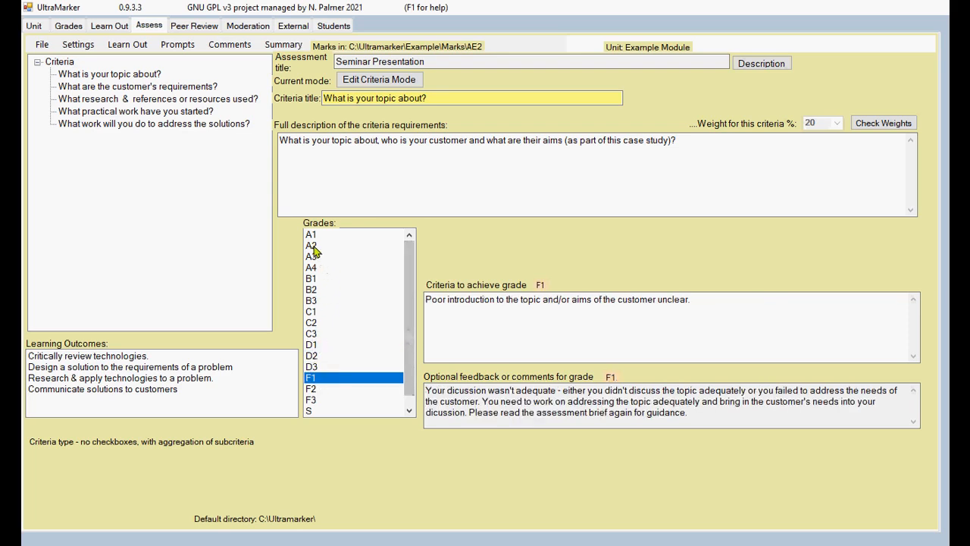
{"action": "left_click", "coordinate": [315, 291]}
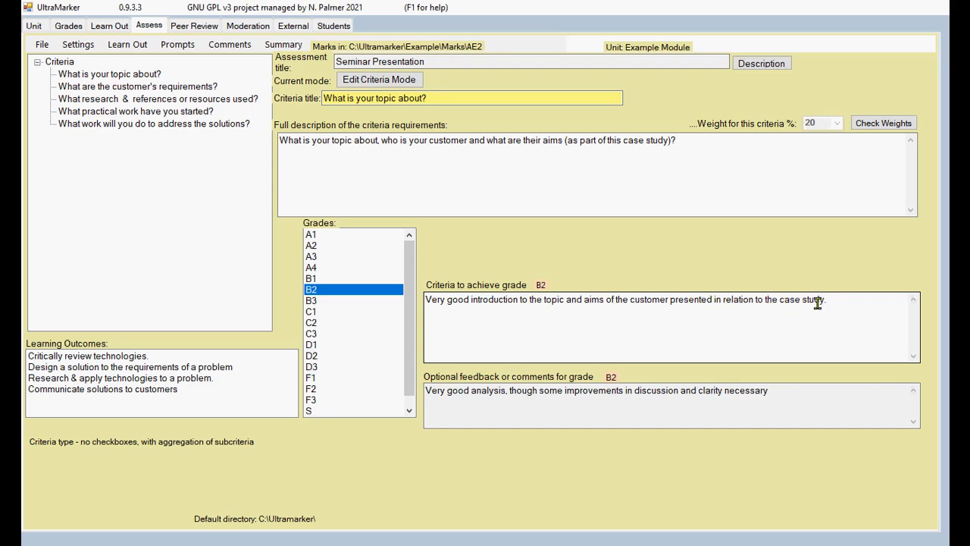
{"action": "left_click", "coordinate": [154, 78]}
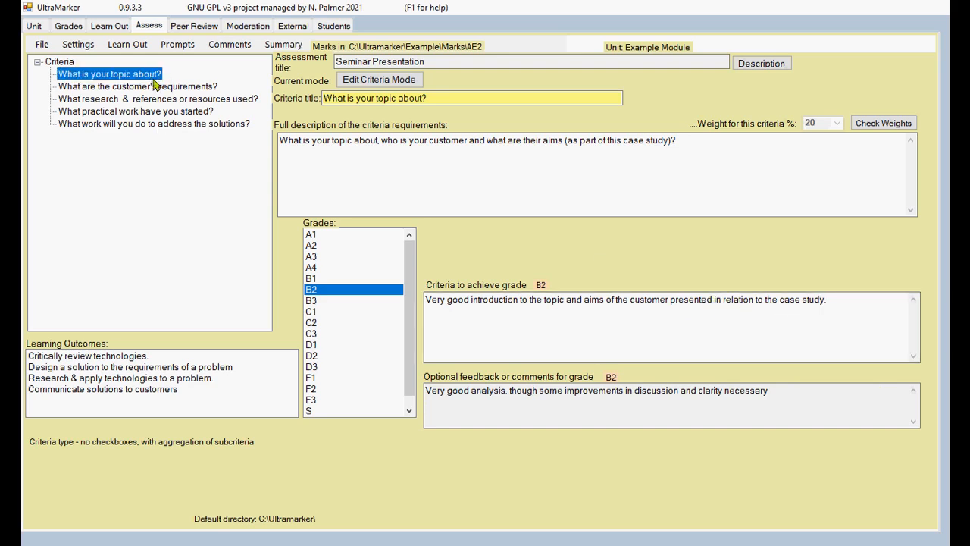
{"action": "left_click", "coordinate": [827, 300]}
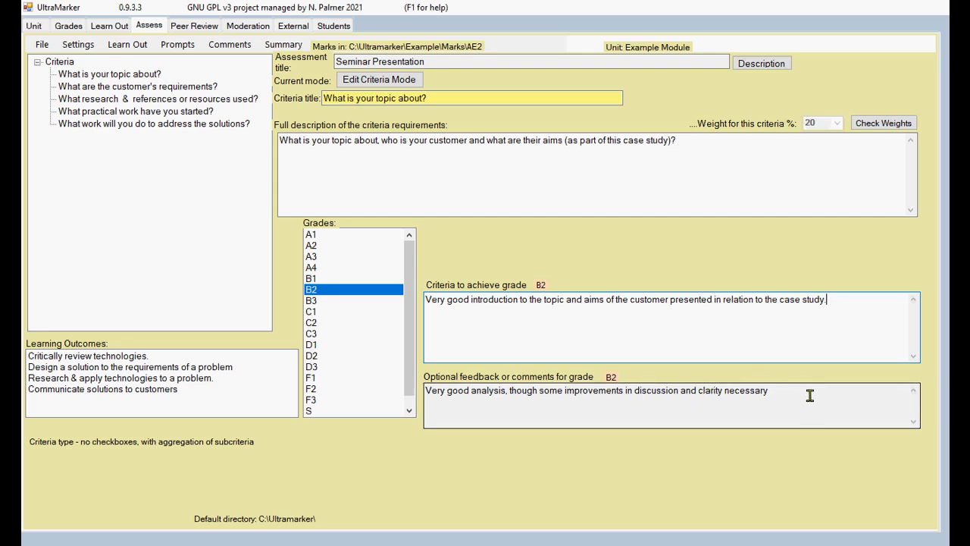
{"action": "left_click", "coordinate": [783, 396]}
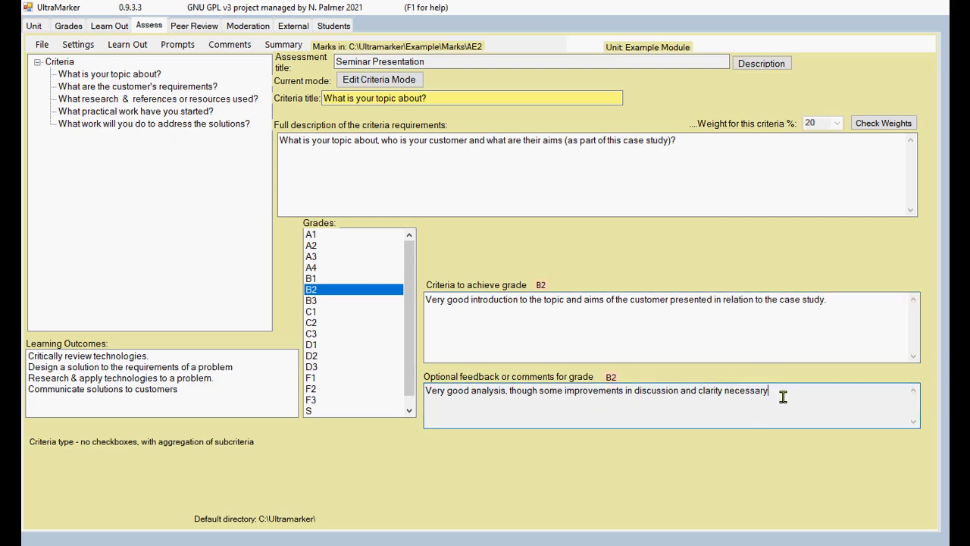
{"action": "left_click", "coordinate": [314, 301]}
{"action": "left_click", "coordinate": [315, 291]}
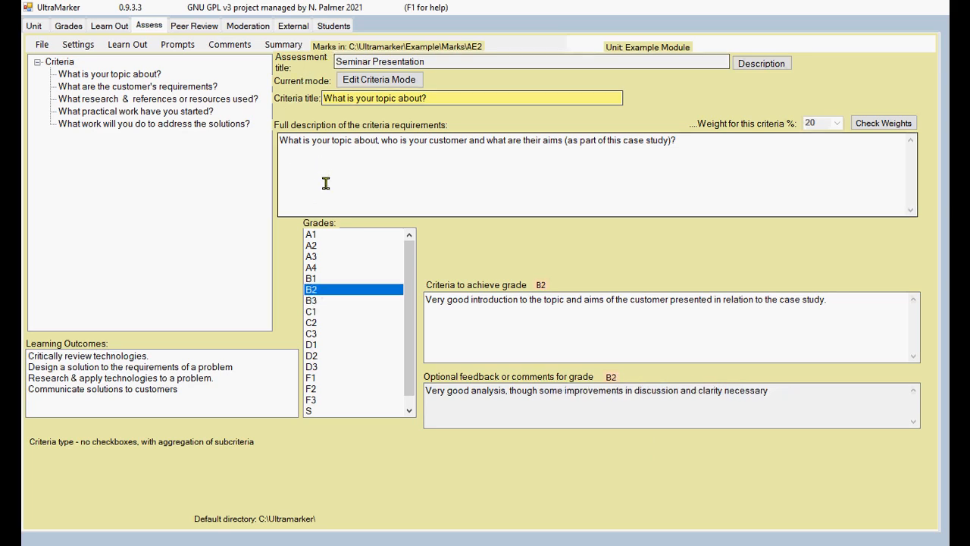
{"action": "left_click", "coordinate": [122, 74]}
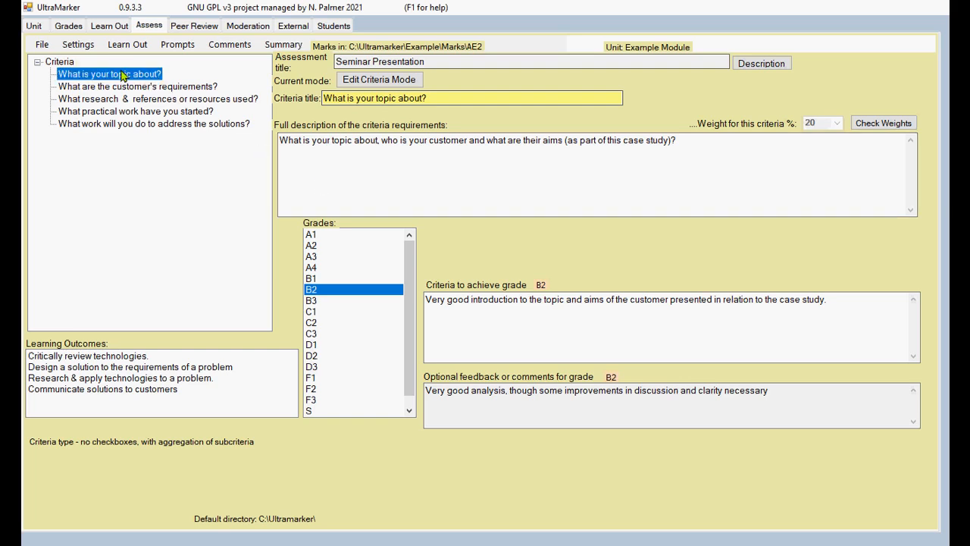
{"action": "left_click", "coordinate": [136, 86]}
{"action": "left_click", "coordinate": [137, 77]}
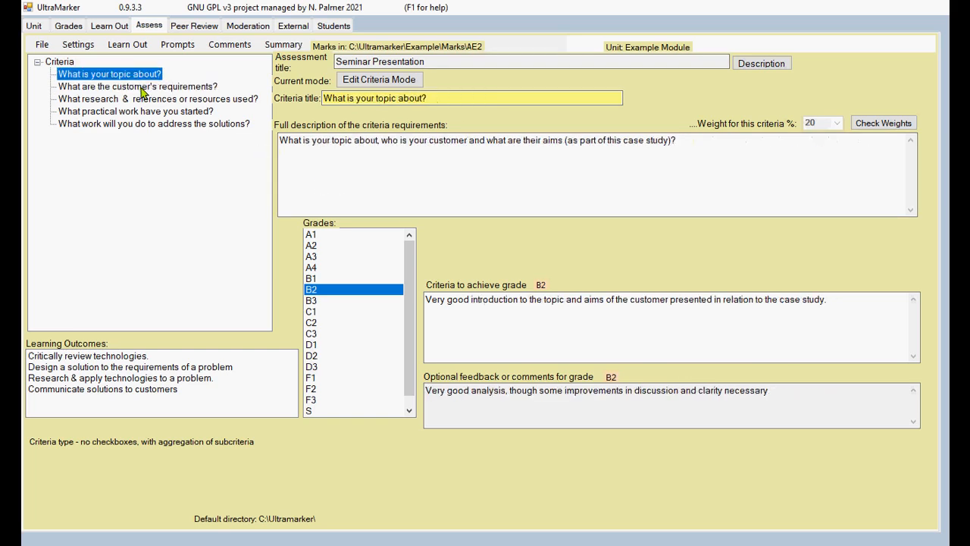
{"action": "left_click", "coordinate": [142, 88]}
{"action": "left_click", "coordinate": [148, 75]}
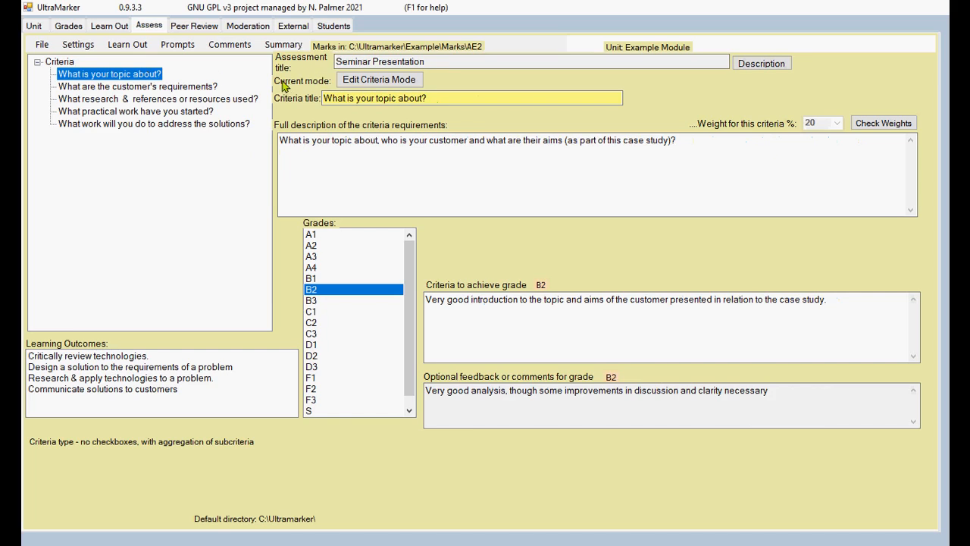
Step: Switch to Marking Mode and start a fresh entry for student 'test', declining the existing file
{"action": "left_click", "coordinate": [373, 80]}
{"action": "left_click", "coordinate": [509, 79]}
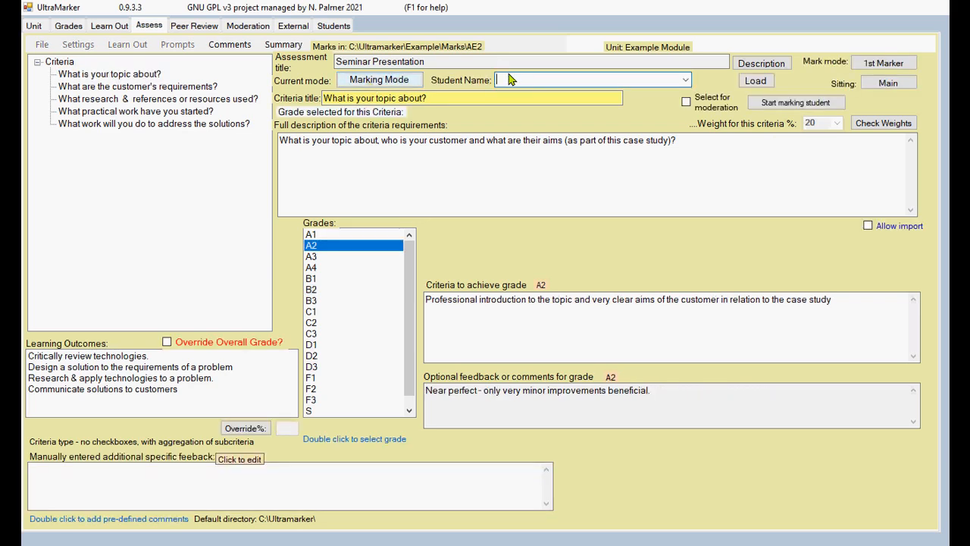
{"action": "type", "text": "test"}
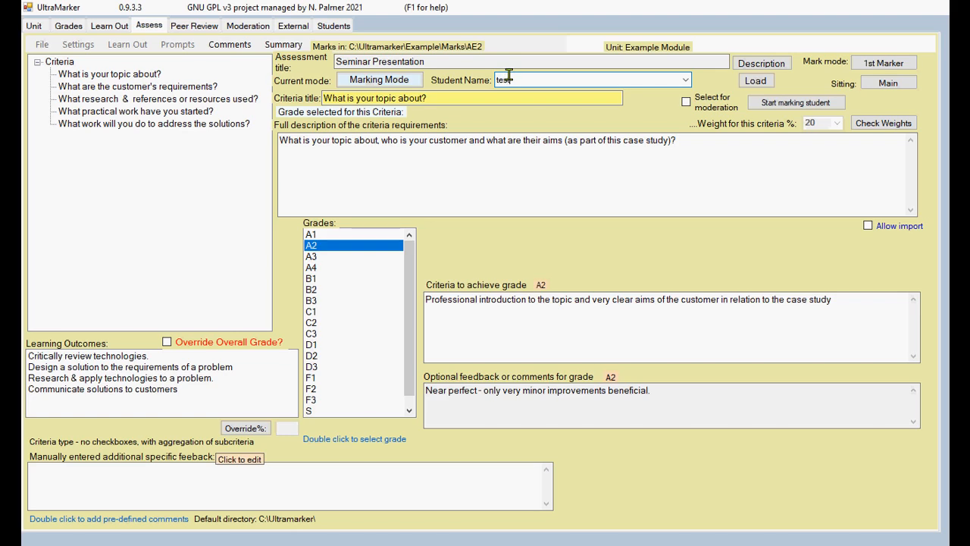
{"action": "left_click", "coordinate": [769, 106]}
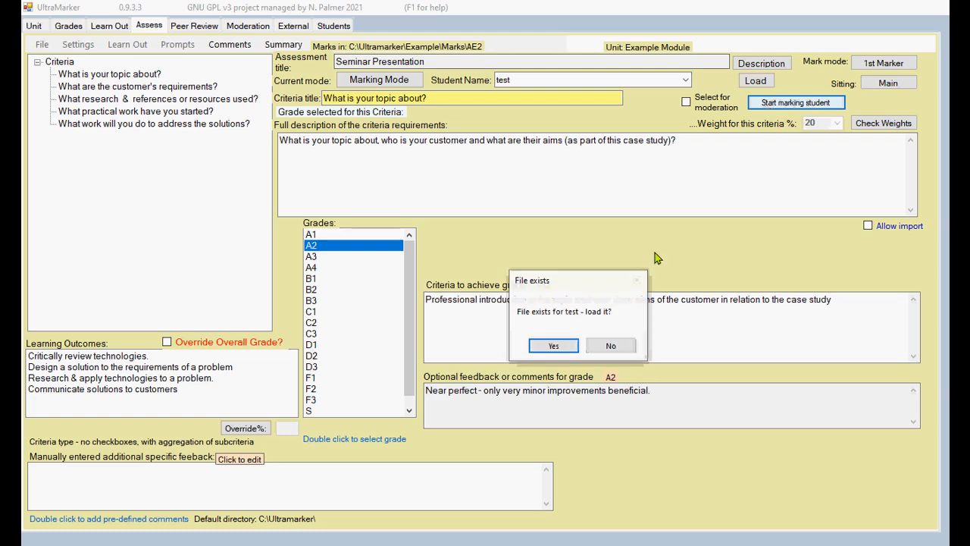
{"action": "left_click", "coordinate": [610, 347]}
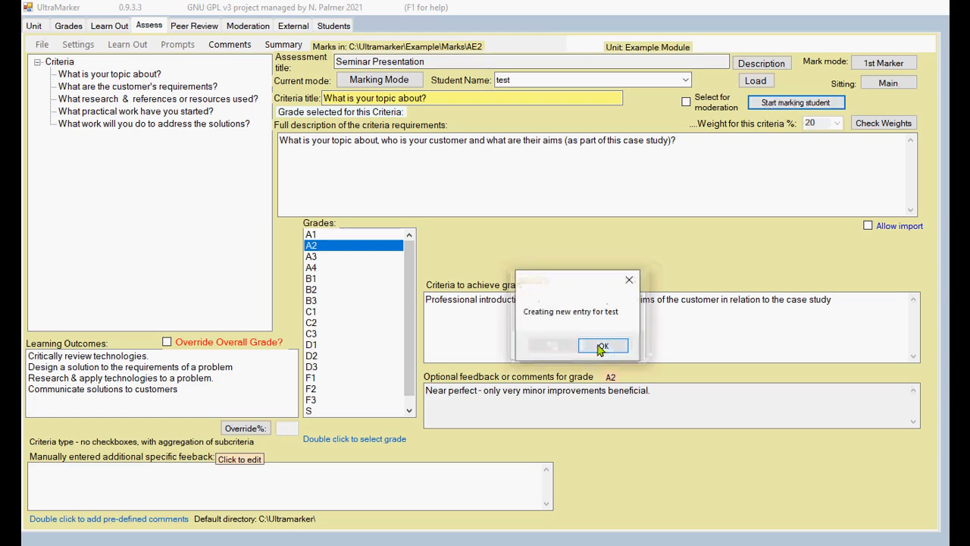
{"action": "left_click", "coordinate": [610, 345]}
{"action": "left_click", "coordinate": [110, 74]}
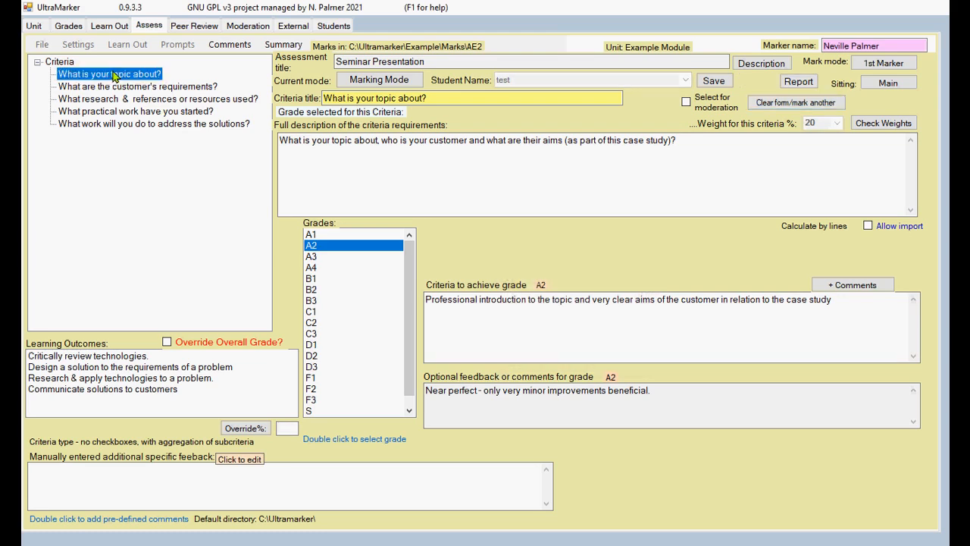
Step: Award grade B2 to the topic criterion
{"action": "double_click", "coordinate": [317, 290]}
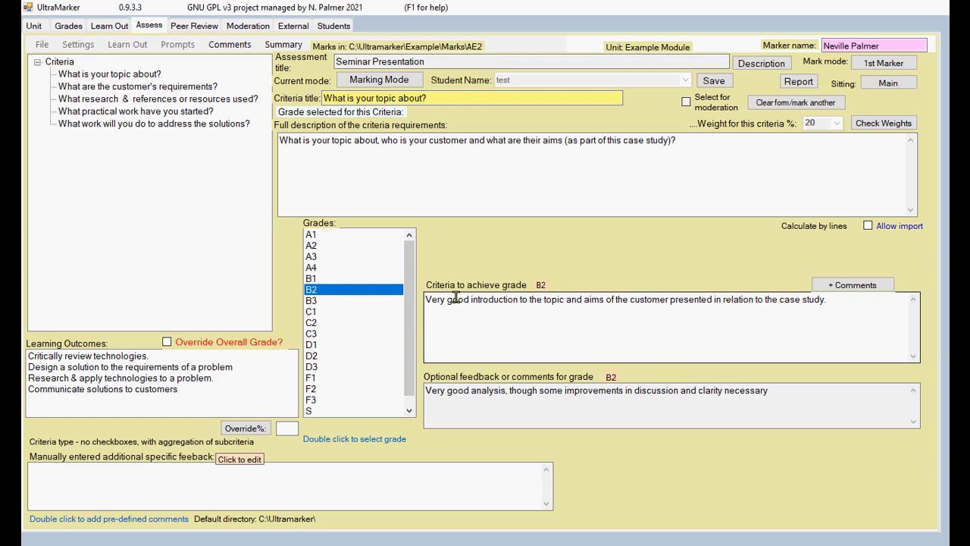
{"action": "left_click", "coordinate": [140, 76]}
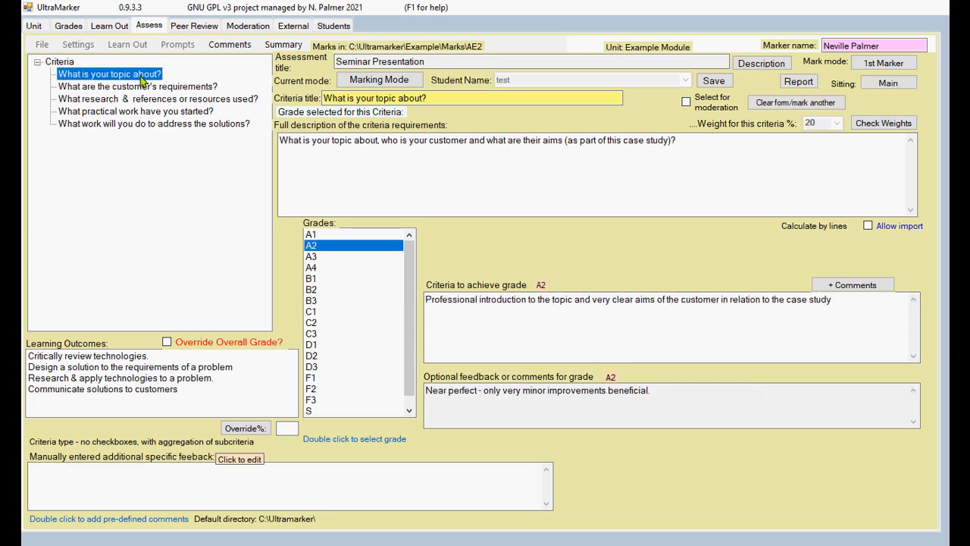
{"action": "left_click", "coordinate": [313, 291]}
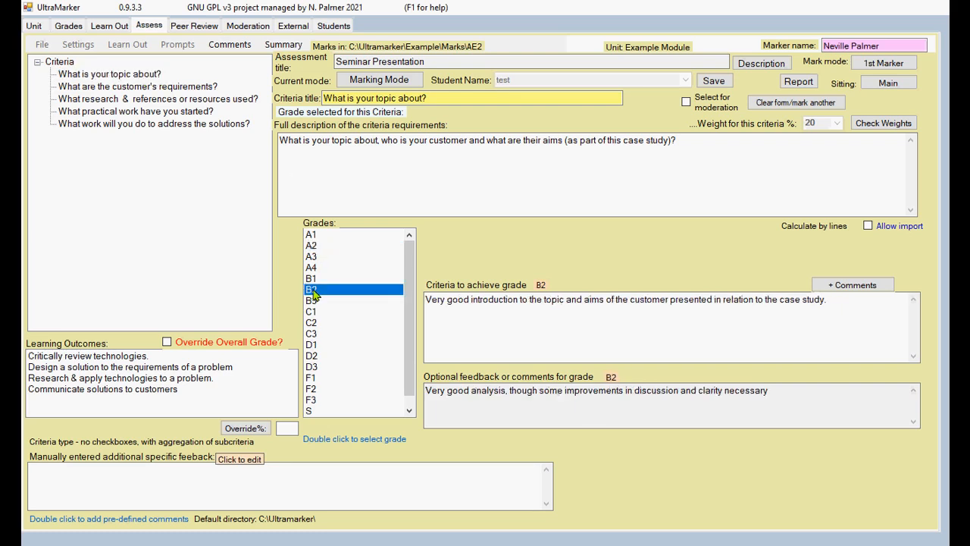
{"action": "double_click", "coordinate": [313, 291]}
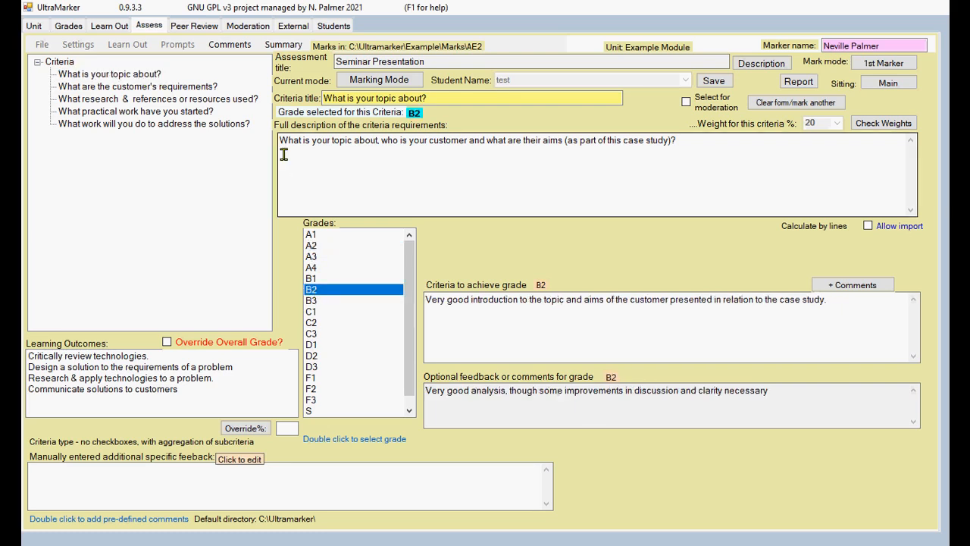
Step: Award A4 to the requirements, research and practical work criteria
{"action": "left_click", "coordinate": [180, 87]}
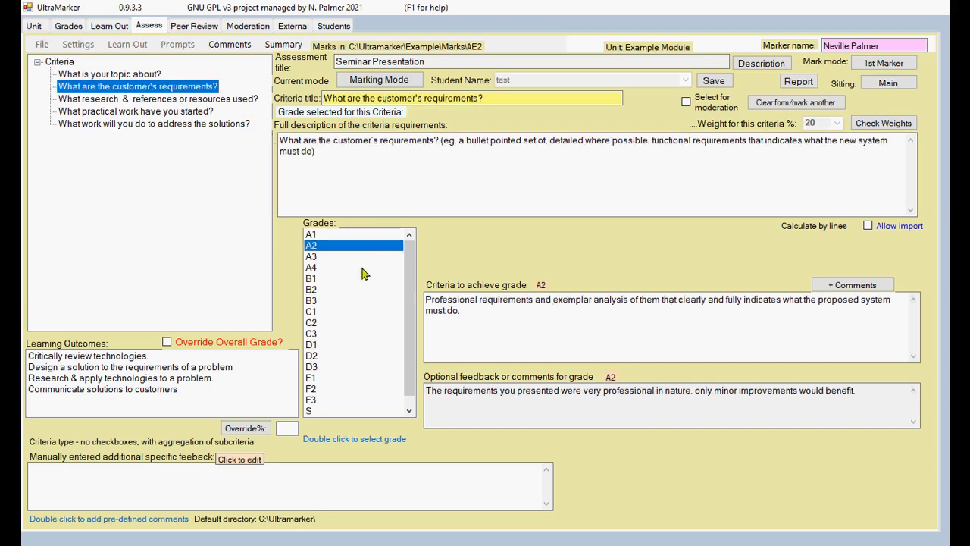
{"action": "double_click", "coordinate": [315, 269]}
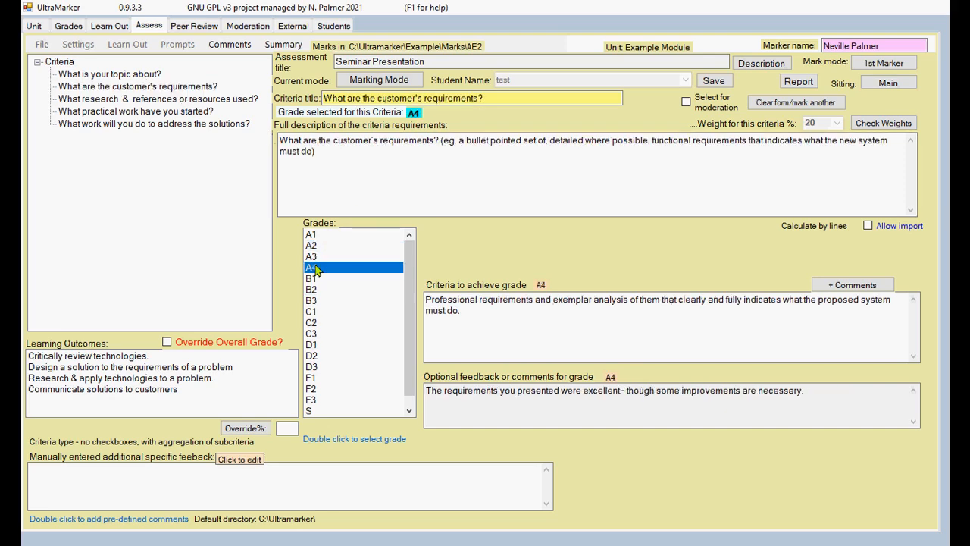
{"action": "left_click", "coordinate": [223, 99]}
{"action": "left_click", "coordinate": [313, 246]}
{"action": "double_click", "coordinate": [315, 268]}
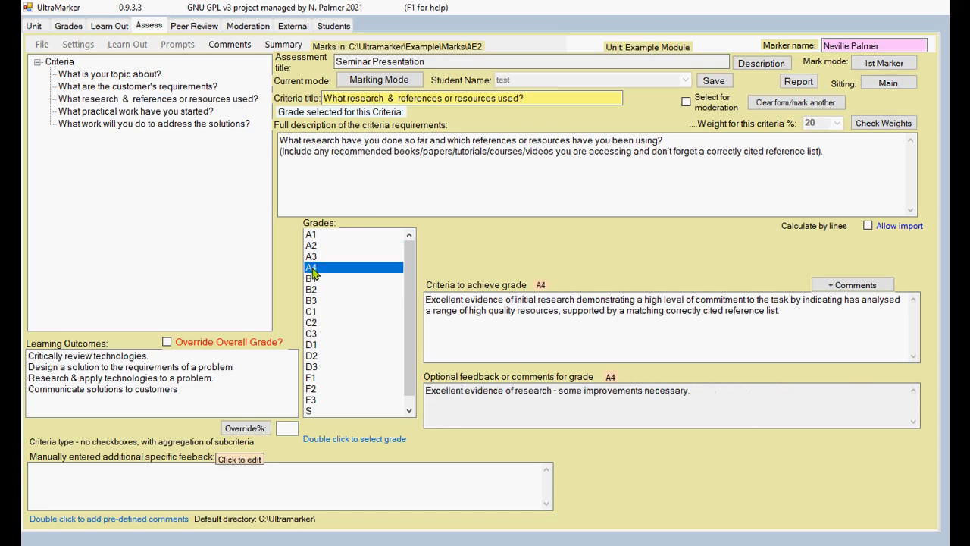
{"action": "left_click", "coordinate": [210, 113]}
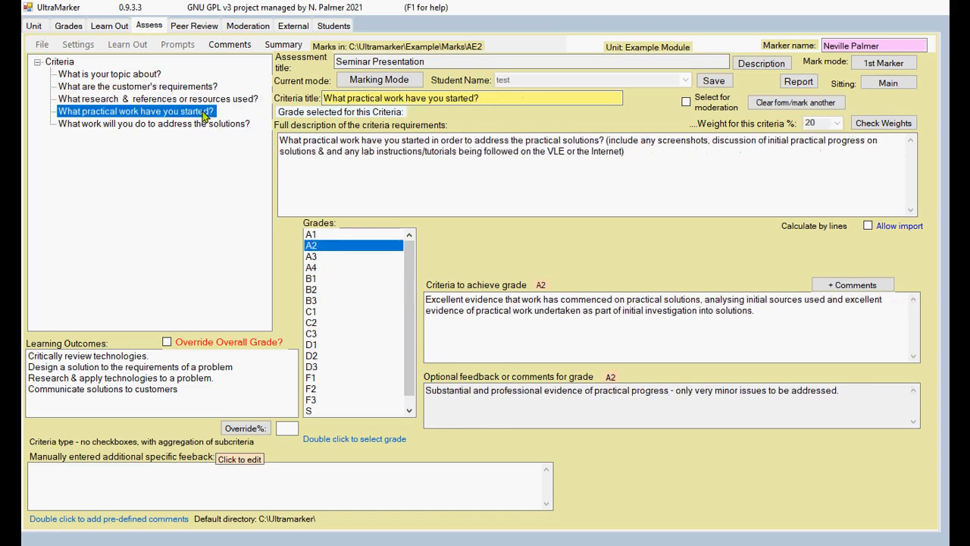
{"action": "left_click", "coordinate": [319, 269]}
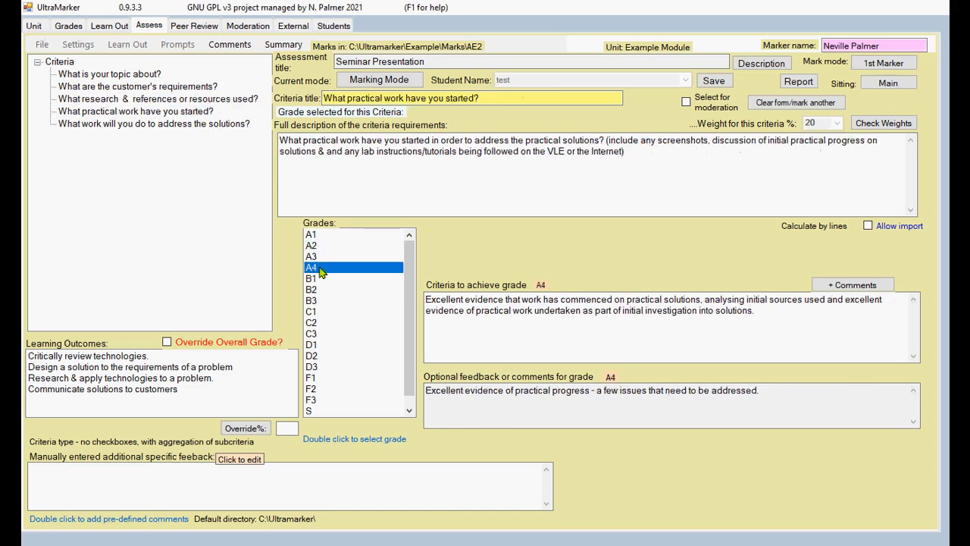
Step: Award A3 to addressing solutions, then review each criterion's grade back to topic
{"action": "left_click", "coordinate": [227, 126]}
{"action": "double_click", "coordinate": [316, 257]}
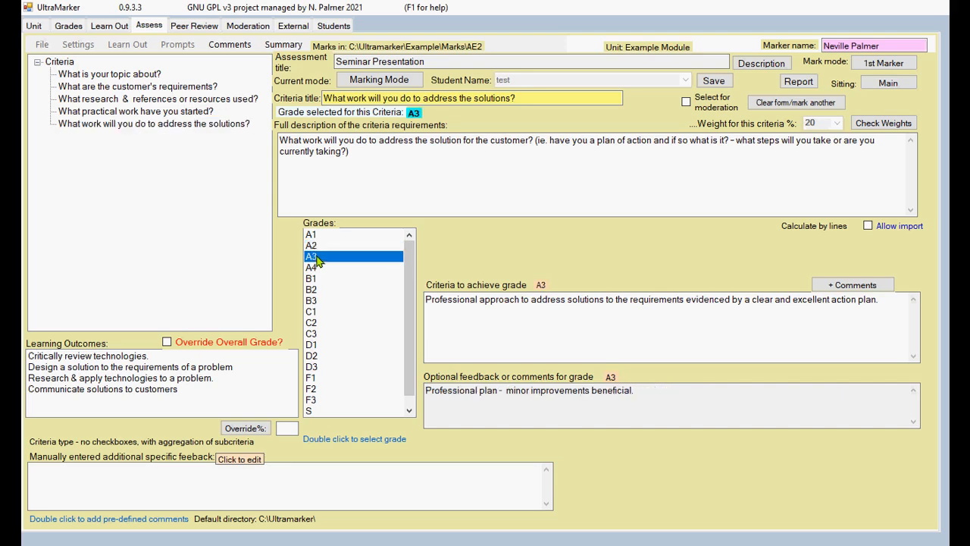
{"action": "left_click", "coordinate": [205, 112]}
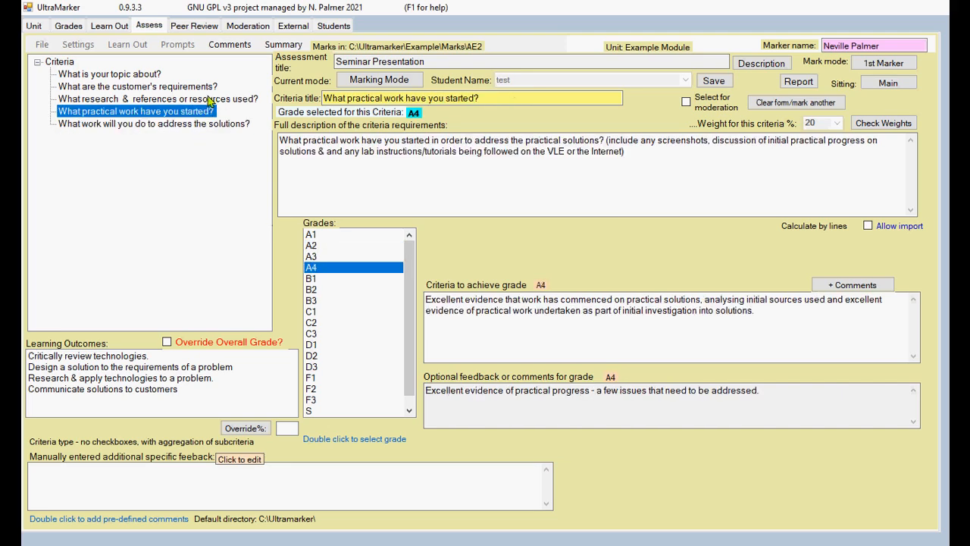
{"action": "left_click", "coordinate": [207, 100]}
{"action": "left_click", "coordinate": [203, 87]}
{"action": "left_click", "coordinate": [155, 75]}
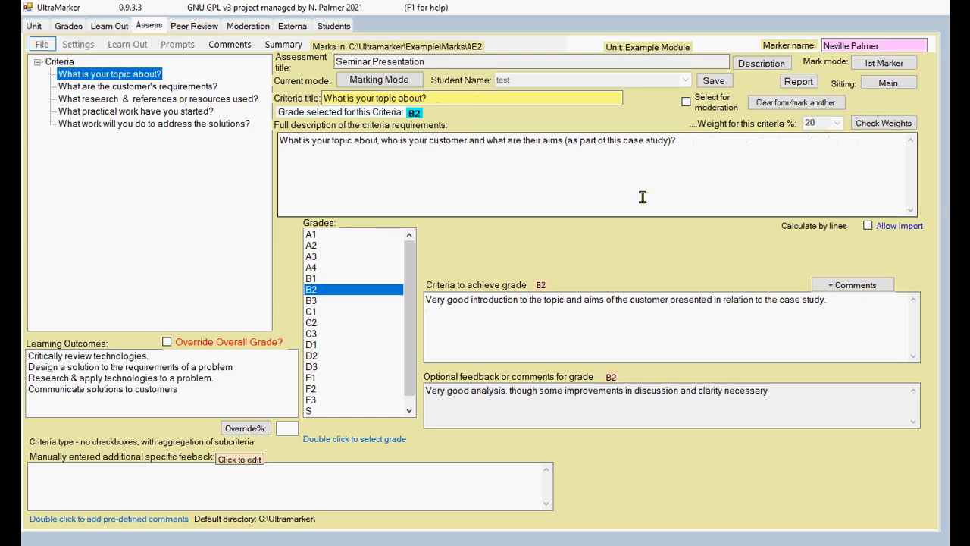
Step: Insert the predefined comment 'Topic and clients needs unclear' into the topic's additional comments and save
{"action": "left_click", "coordinate": [852, 291]}
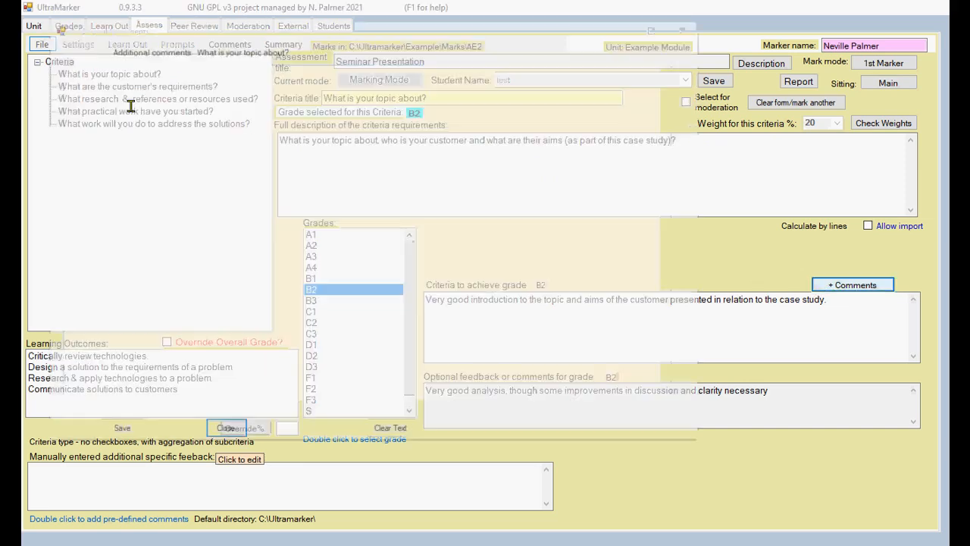
{"action": "type", "text": "sfsadfsadsadsad"}
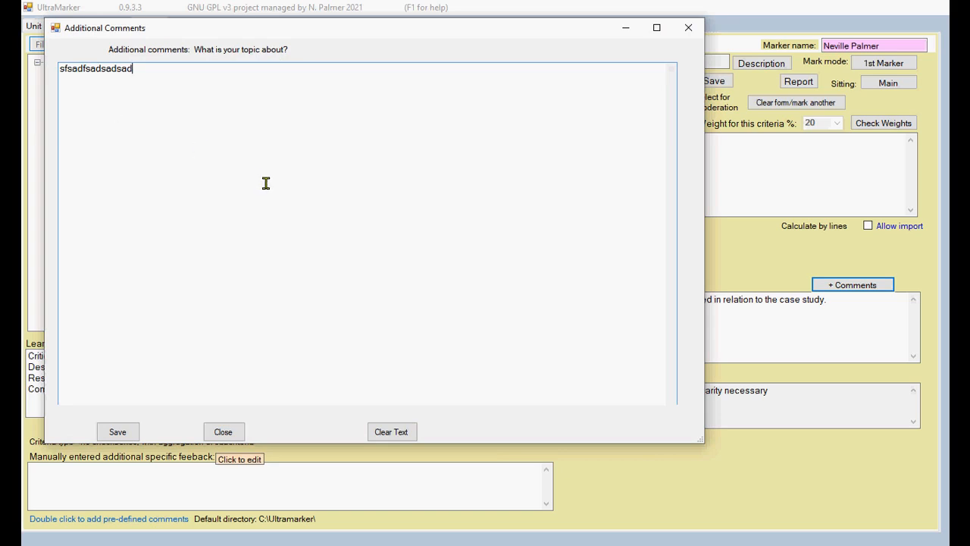
{"action": "double_click", "coordinate": [70, 86]}
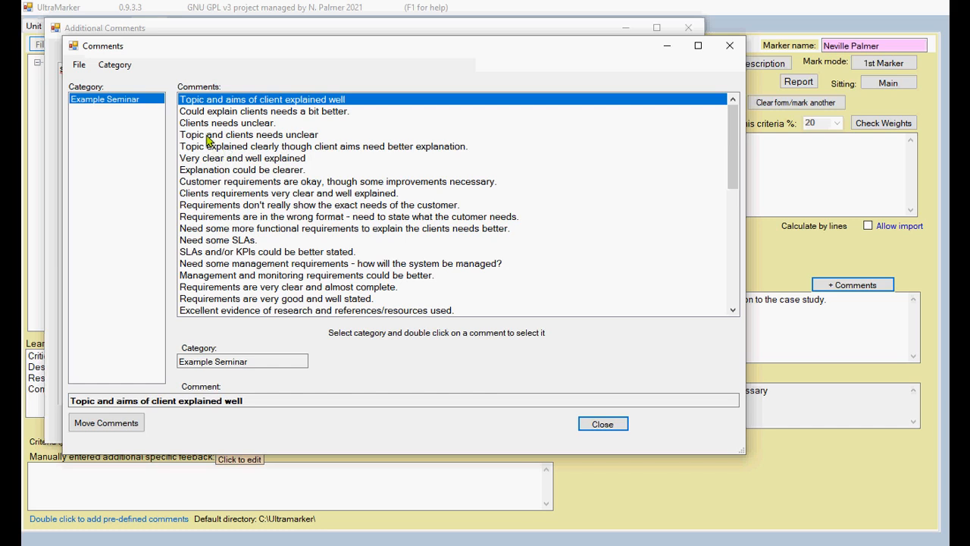
{"action": "double_click", "coordinate": [207, 135]}
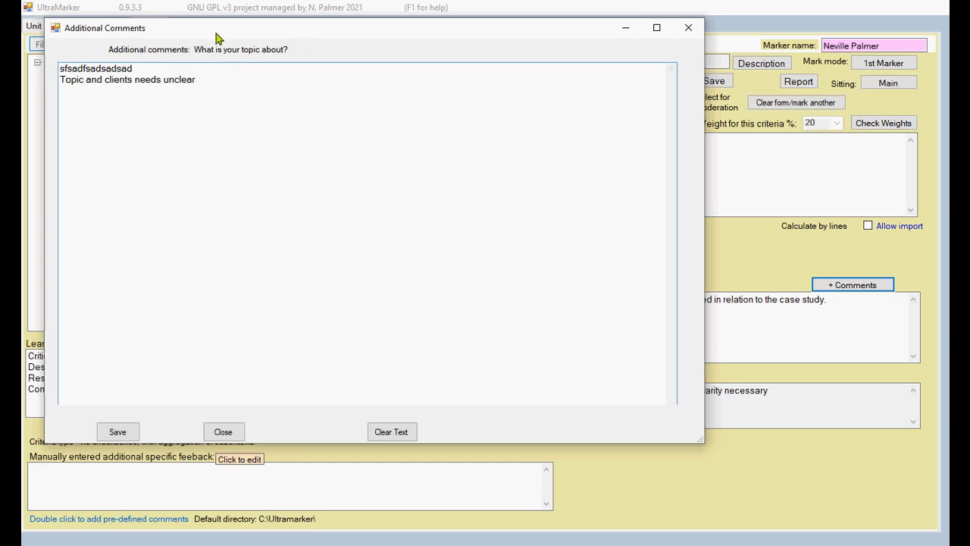
{"action": "left_click", "coordinate": [119, 432]}
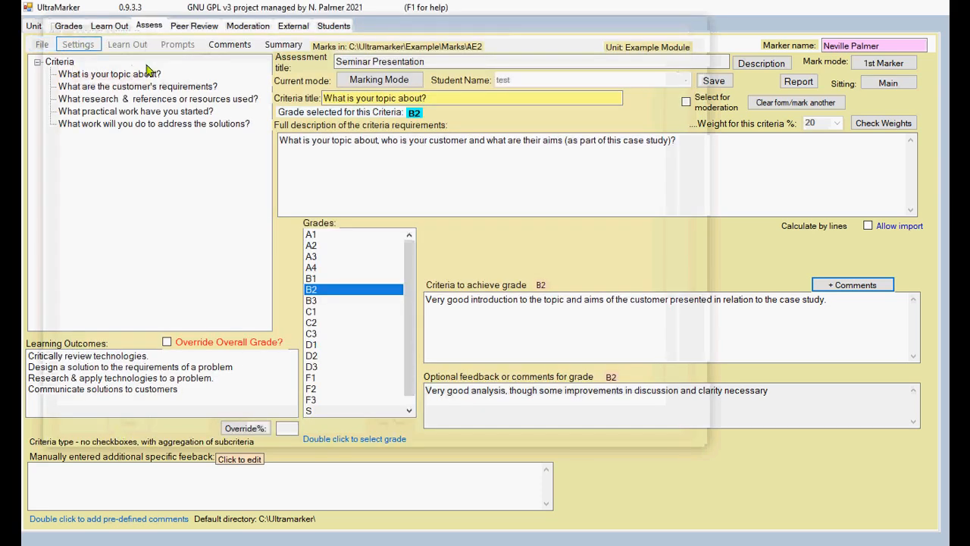
Step: Add the comment 'Explanation could be clearer' to the requirements criterion and save it
{"action": "left_click", "coordinate": [181, 86]}
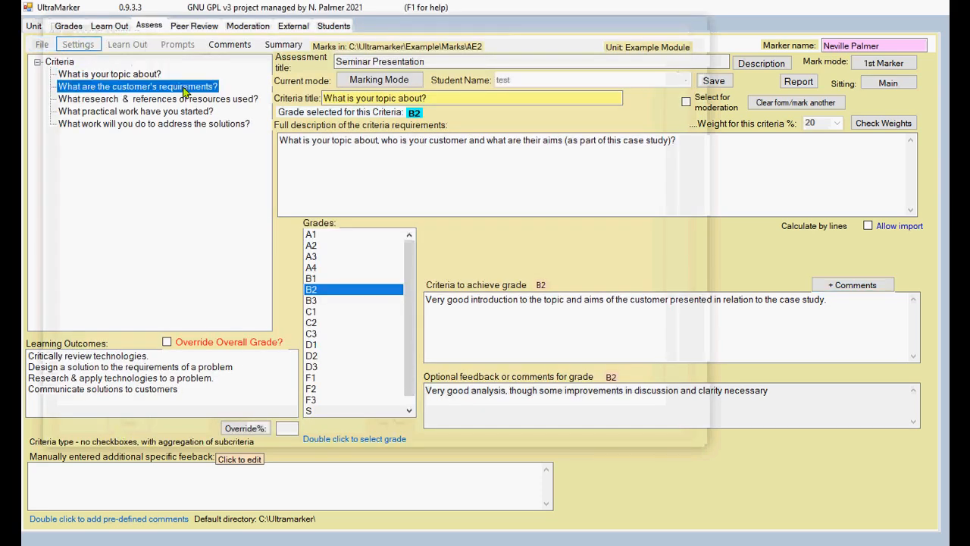
{"action": "left_click", "coordinate": [843, 285]}
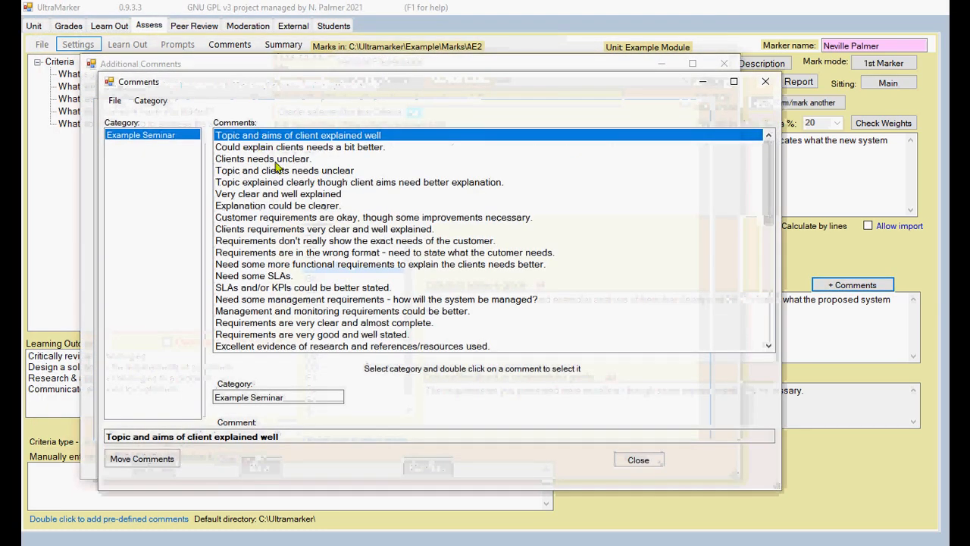
{"action": "double_click", "coordinate": [278, 206]}
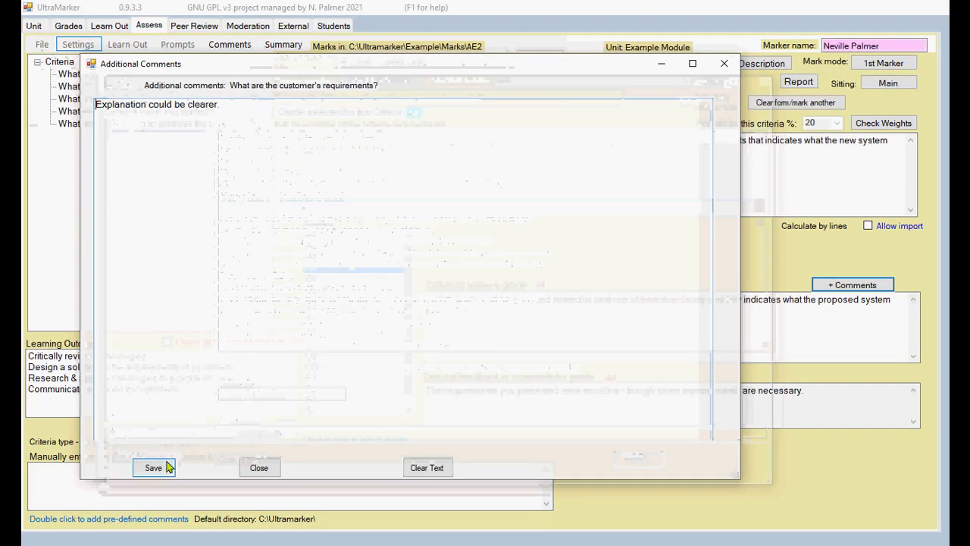
{"action": "left_click", "coordinate": [159, 466]}
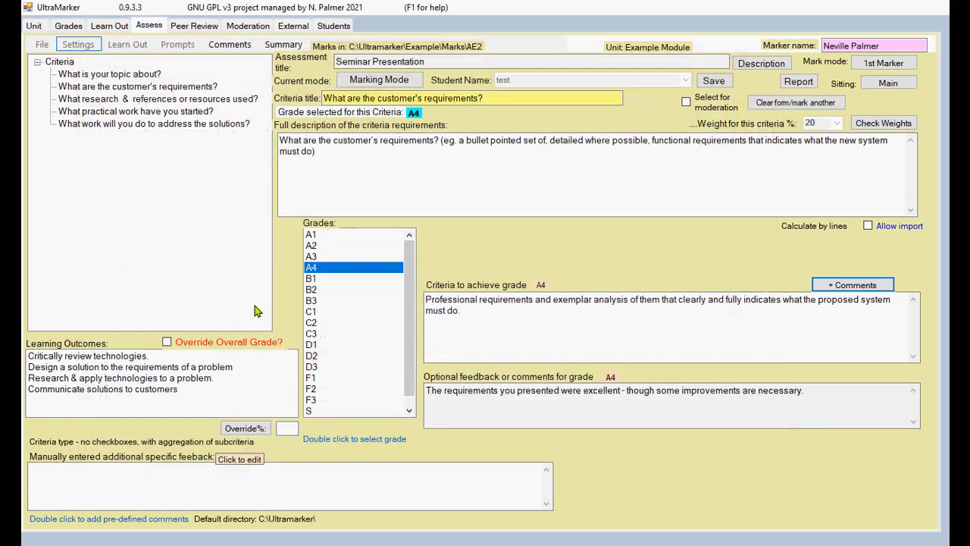
Step: Add 'Need some management requirements - how will the system be managed?' as general feedback and save
{"action": "left_click", "coordinate": [239, 460]}
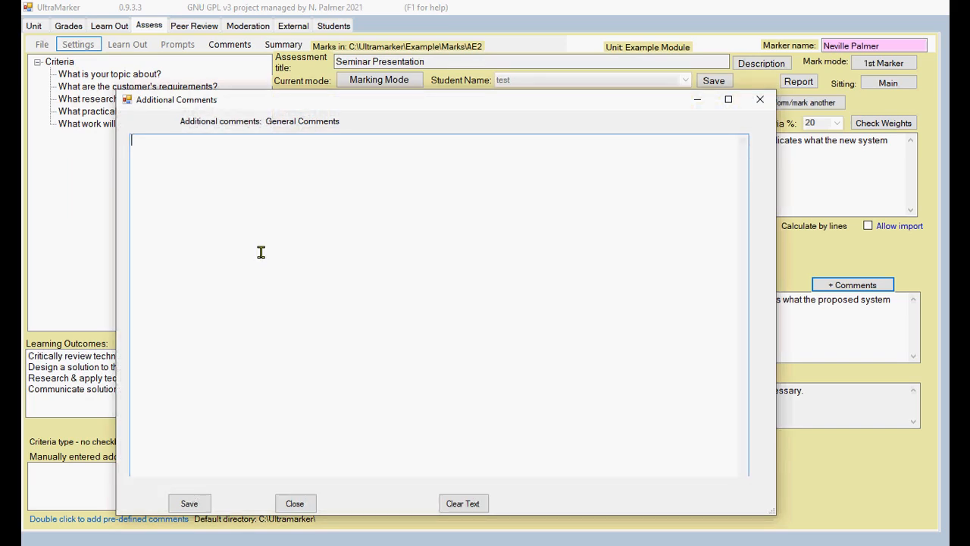
{"action": "double_click", "coordinate": [146, 150]}
{"action": "left_click", "coordinate": [374, 339]}
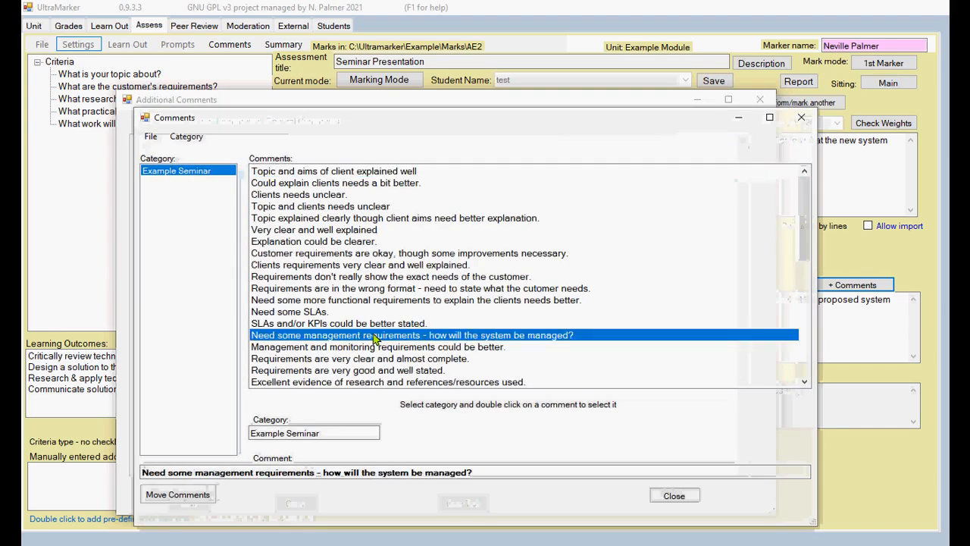
{"action": "double_click", "coordinate": [374, 339]}
{"action": "left_click", "coordinate": [198, 504]}
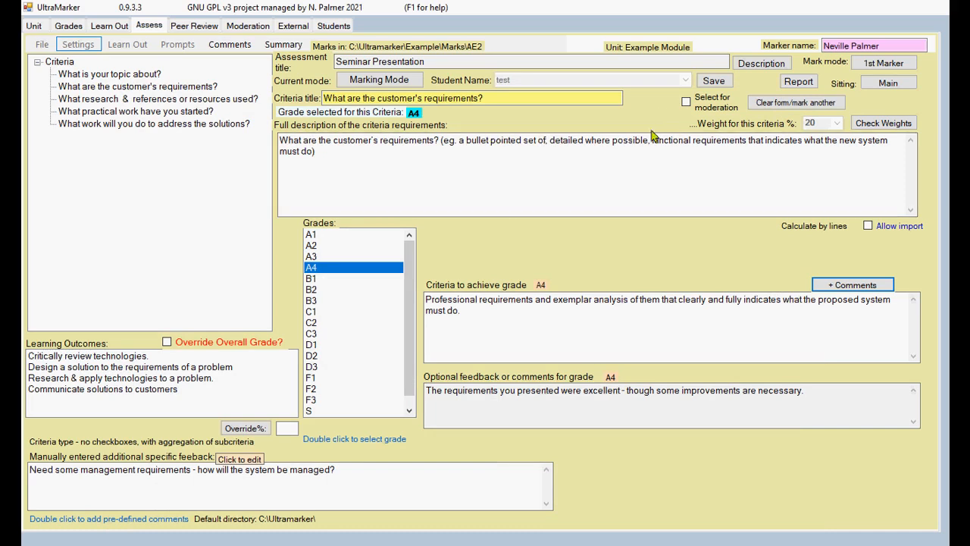
Step: Save the student's marks as test_AE2.mrk, replacing the existing file
{"action": "left_click", "coordinate": [714, 81]}
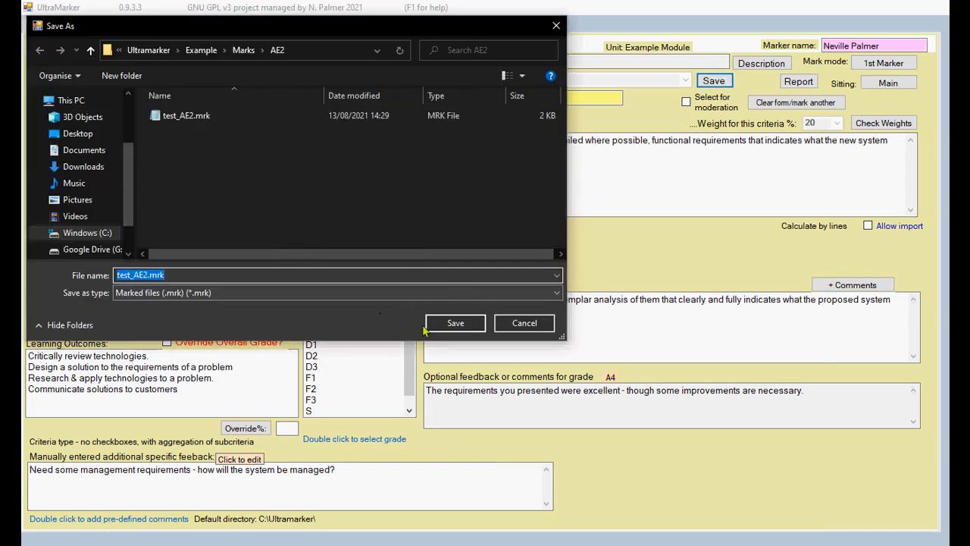
{"action": "left_click", "coordinate": [454, 324]}
{"action": "left_click", "coordinate": [599, 303]}
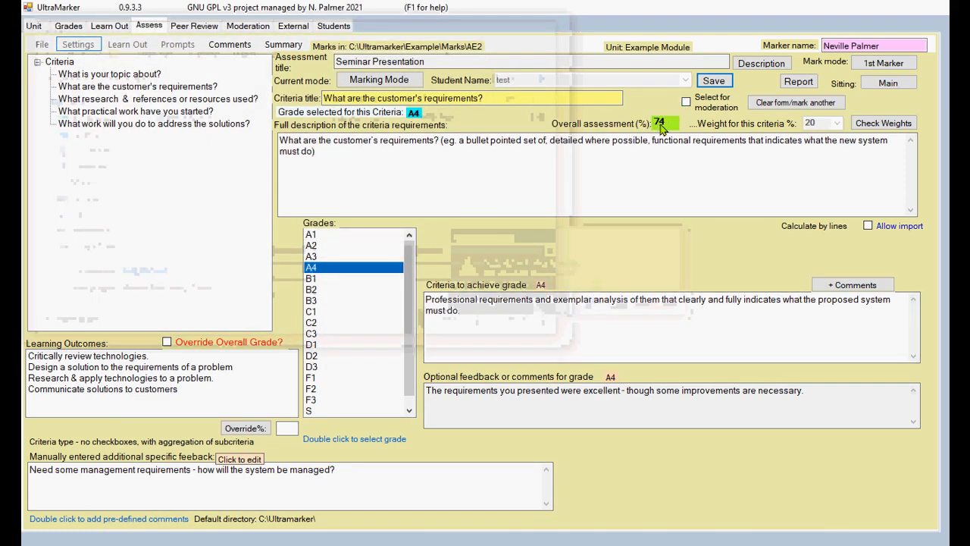
Step: Generate and read through the feedback report, save it as test_AE2.rtf replacing the old one, and close it
{"action": "left_click", "coordinate": [802, 85]}
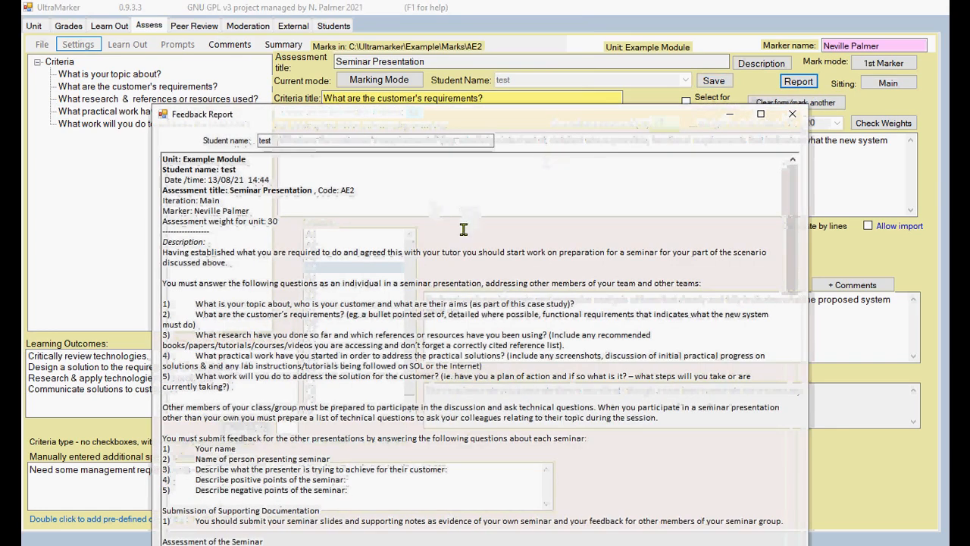
{"action": "left_click_drag", "start_coordinate": [454, 120], "coordinate": [441, 46]}
{"action": "scroll", "coordinate": [415, 235], "scroll_direction": "down", "scroll_amount": 1}
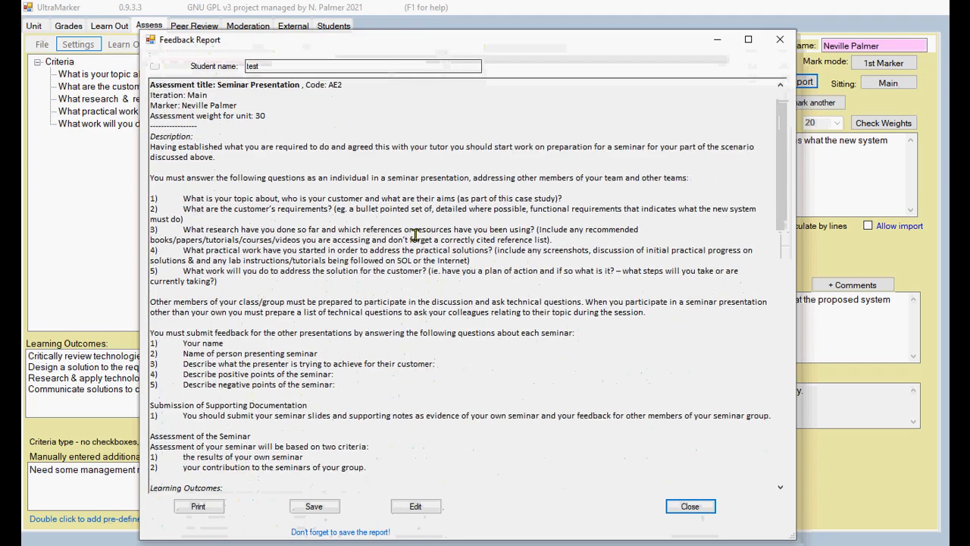
{"action": "scroll", "coordinate": [415, 236], "scroll_direction": "down", "scroll_amount": 7}
{"action": "scroll", "coordinate": [388, 245], "scroll_direction": "down", "scroll_amount": 3}
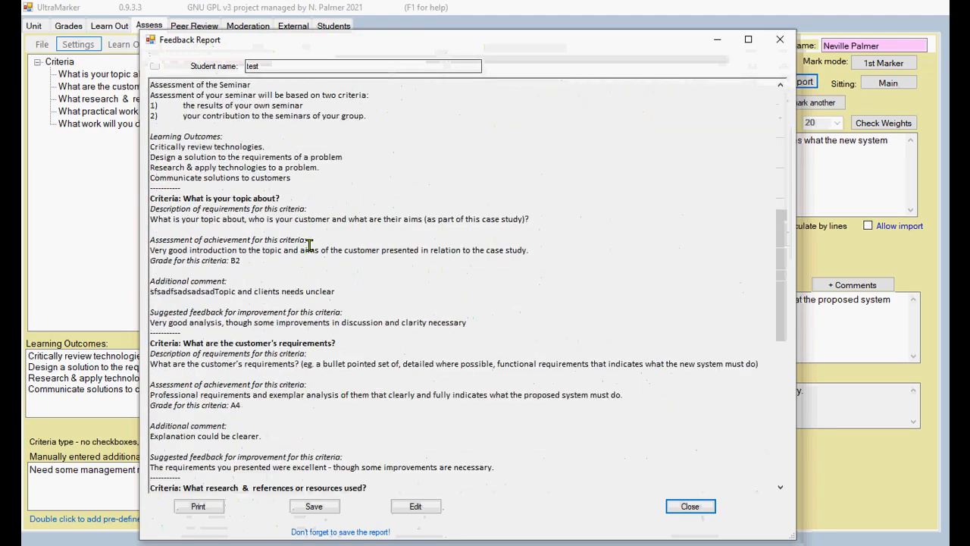
{"action": "scroll", "coordinate": [260, 260], "scroll_direction": "down", "scroll_amount": 15}
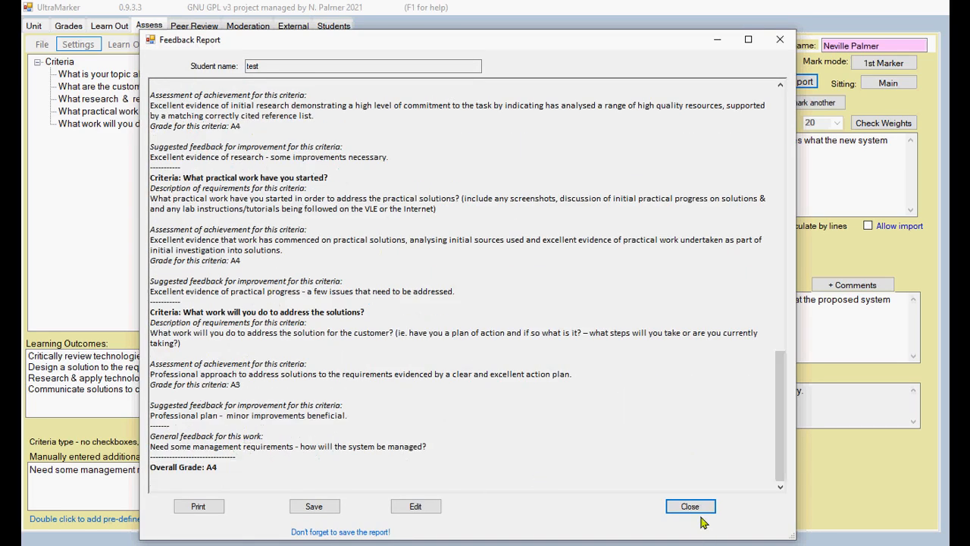
{"action": "left_click", "coordinate": [318, 512]}
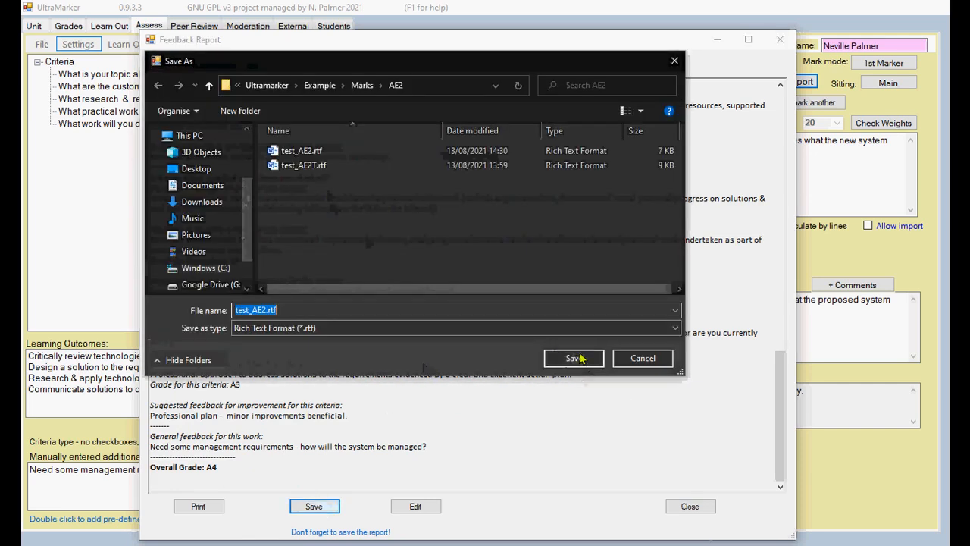
{"action": "left_click", "coordinate": [576, 359]}
{"action": "left_click", "coordinate": [610, 306]}
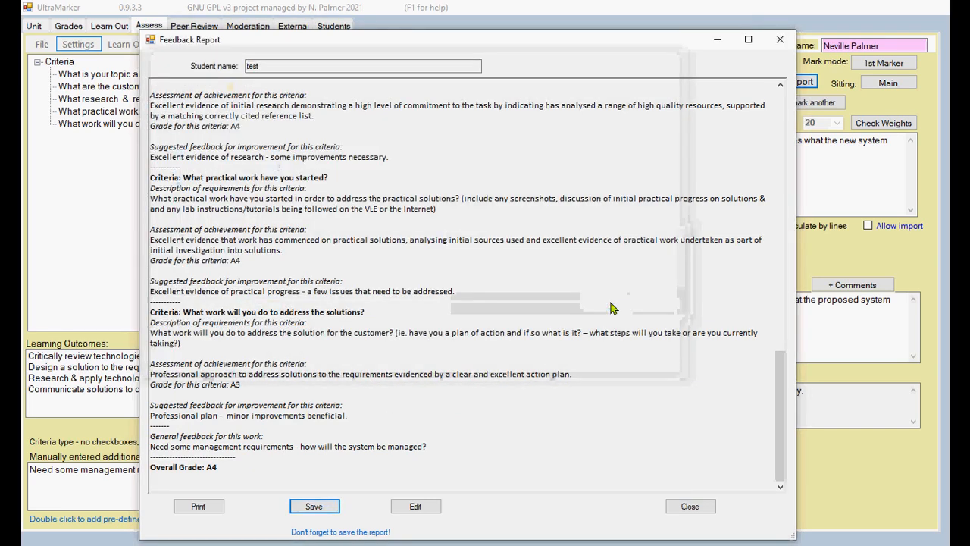
{"action": "left_click", "coordinate": [690, 506]}
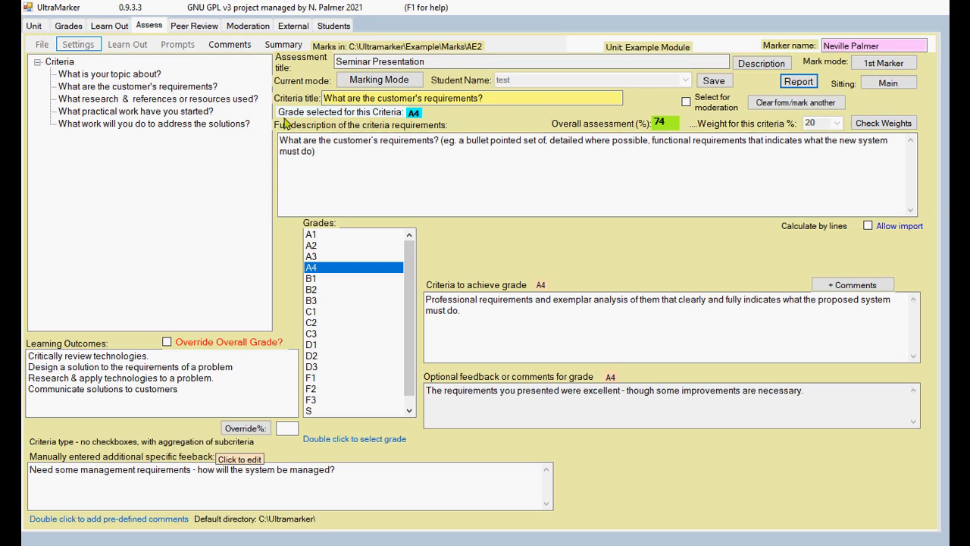
Step: Switch to Edit Criteria Mode, review the Feedback report options, and exit them without saving
{"action": "left_click", "coordinate": [348, 84]}
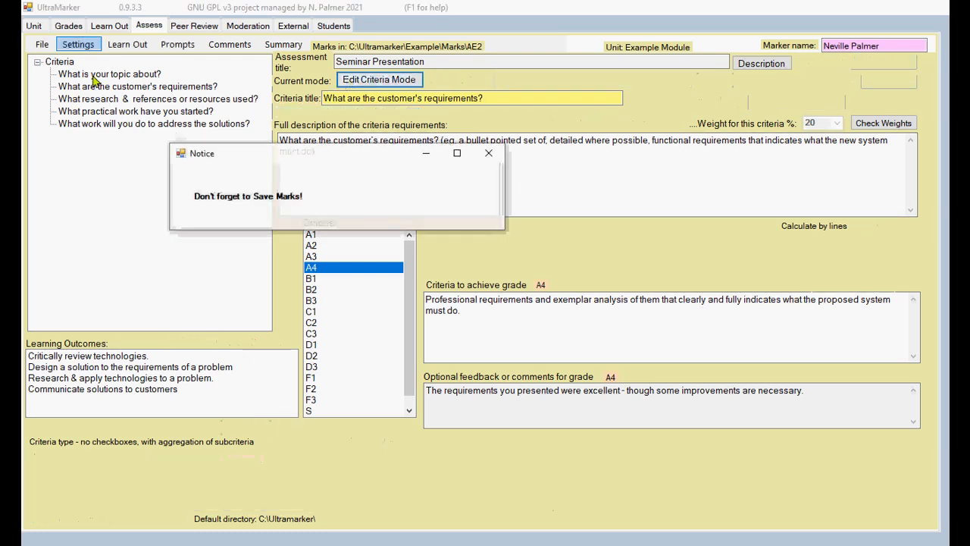
{"action": "key", "text": "Return"}
{"action": "left_click", "coordinate": [78, 45]}
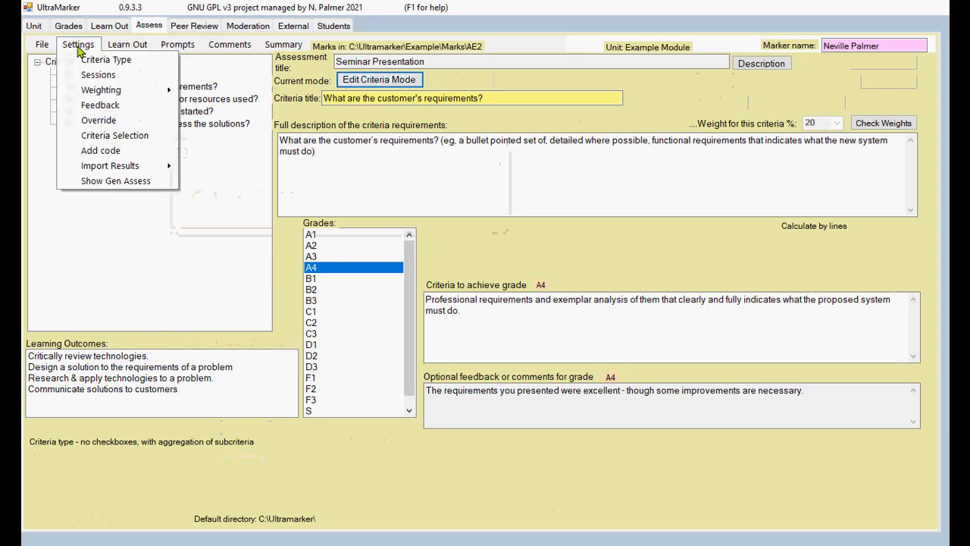
{"action": "left_click", "coordinate": [98, 104]}
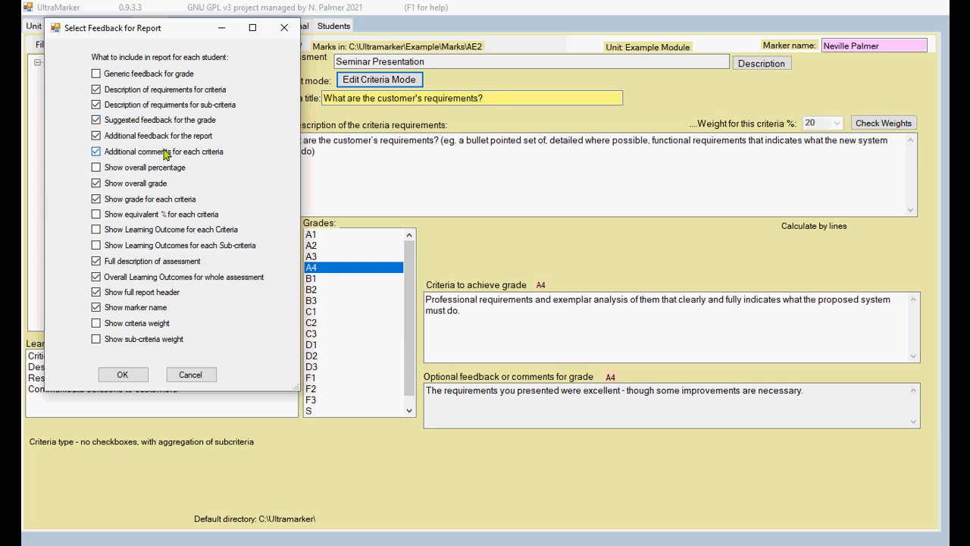
{"action": "left_click", "coordinate": [195, 381]}
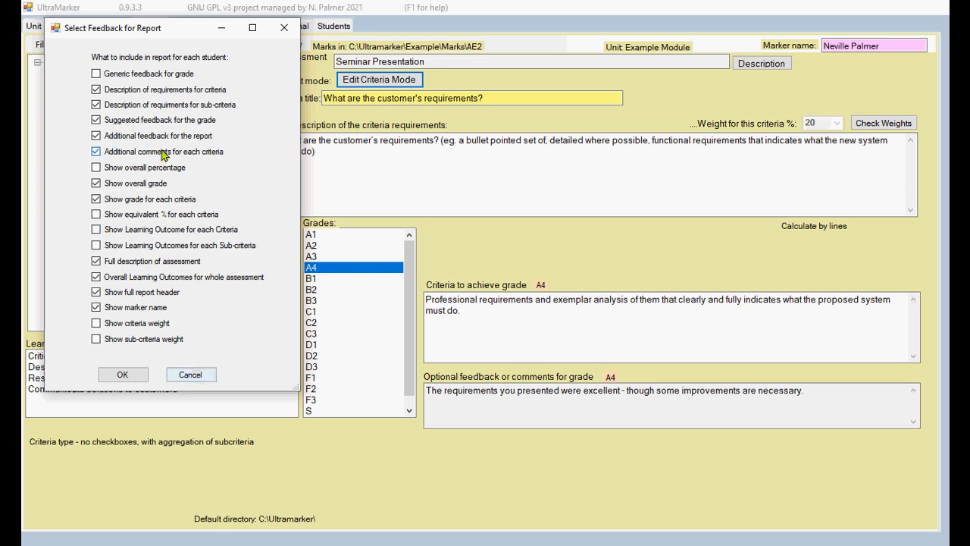
{"action": "left_click", "coordinate": [191, 375]}
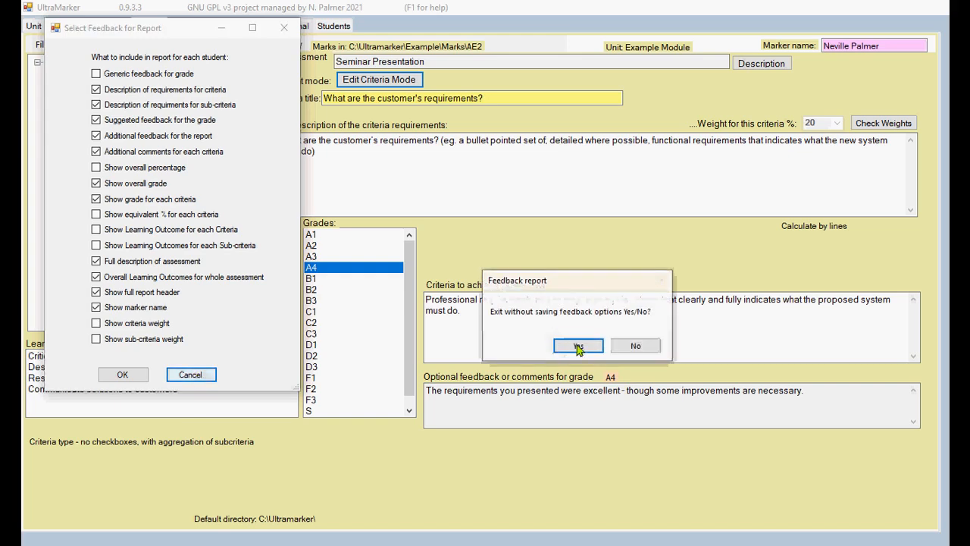
{"action": "left_click", "coordinate": [574, 346]}
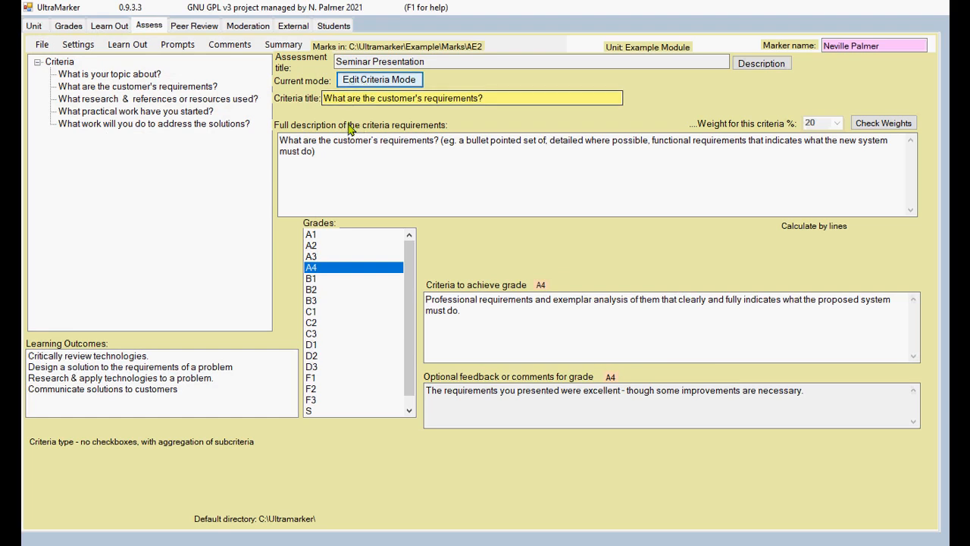
Step: Enable Settings > Show Gen Assess, switch to Gen Assess Mode, and cancel the template browser
{"action": "left_click", "coordinate": [76, 44]}
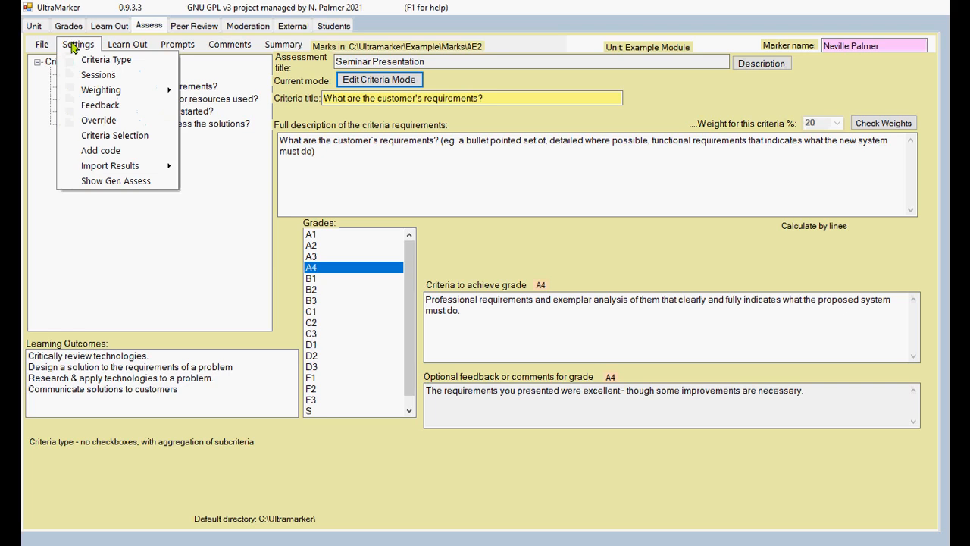
{"action": "left_click", "coordinate": [98, 182]}
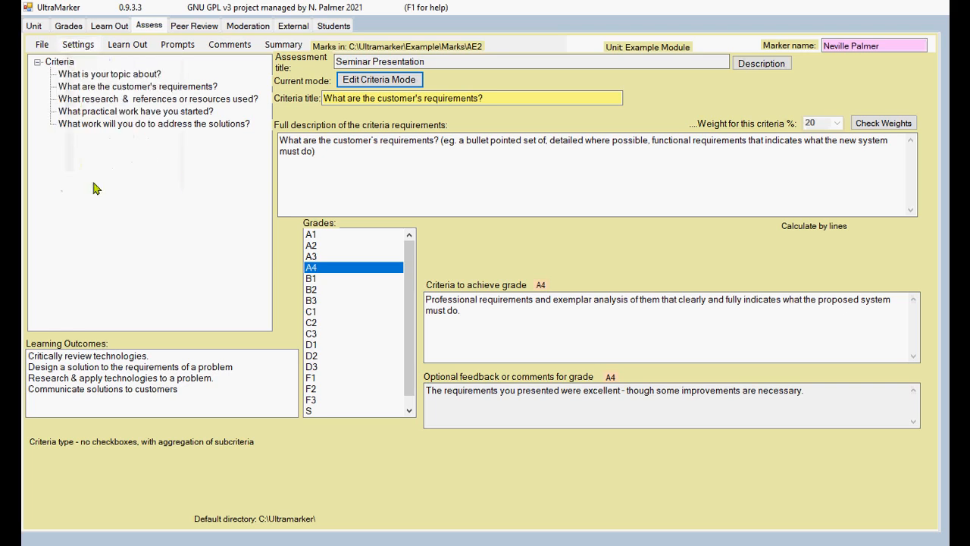
{"action": "left_click", "coordinate": [75, 45]}
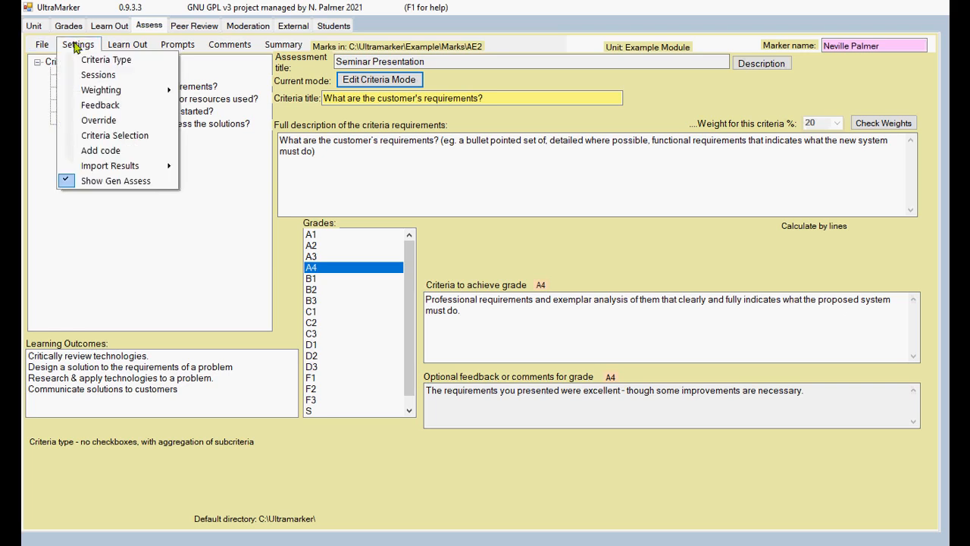
{"action": "left_click", "coordinate": [365, 81]}
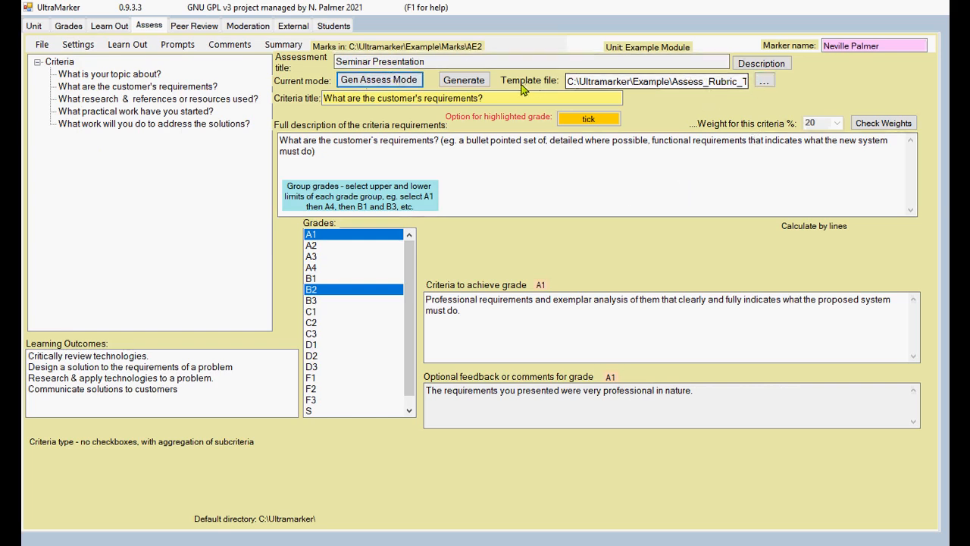
{"action": "left_click", "coordinate": [764, 81]}
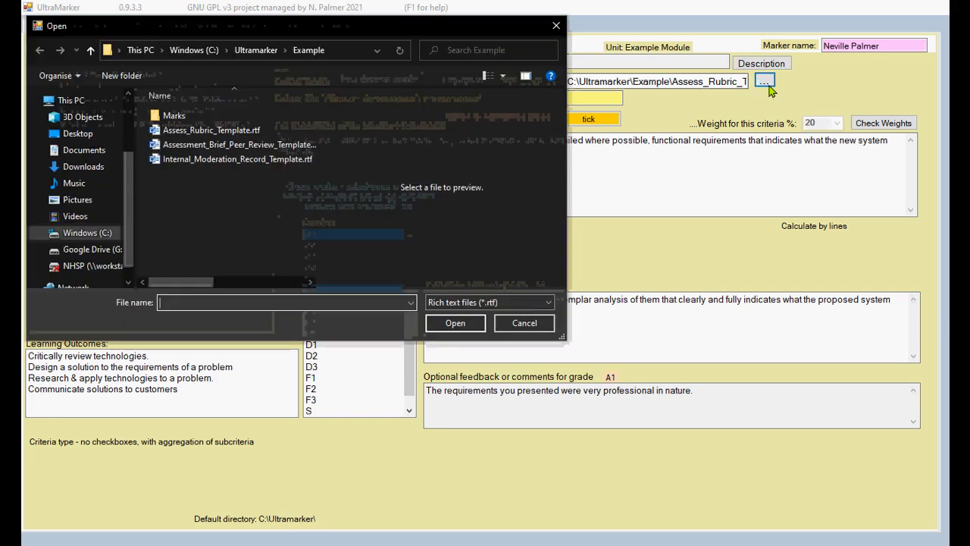
{"action": "left_click", "coordinate": [528, 324]}
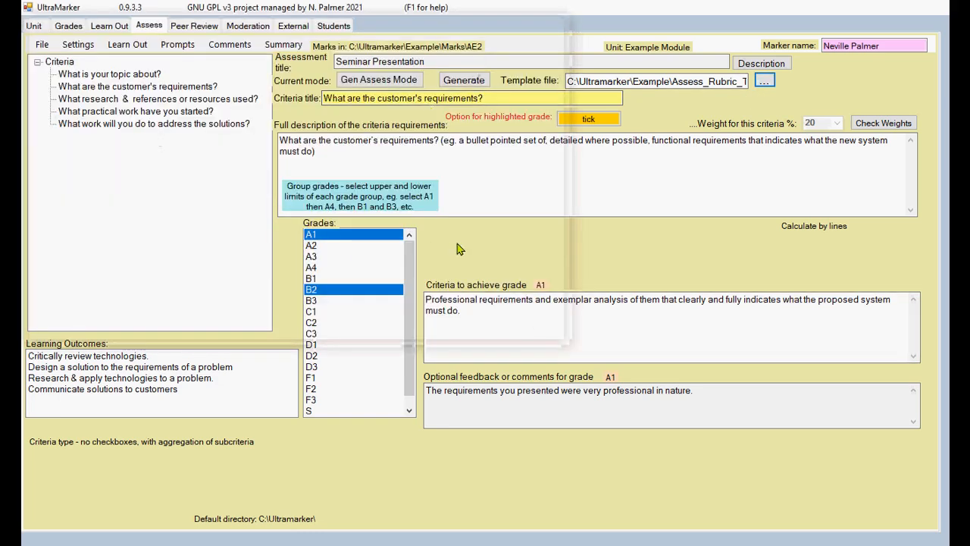
{"action": "key", "text": "alt+Tab"}
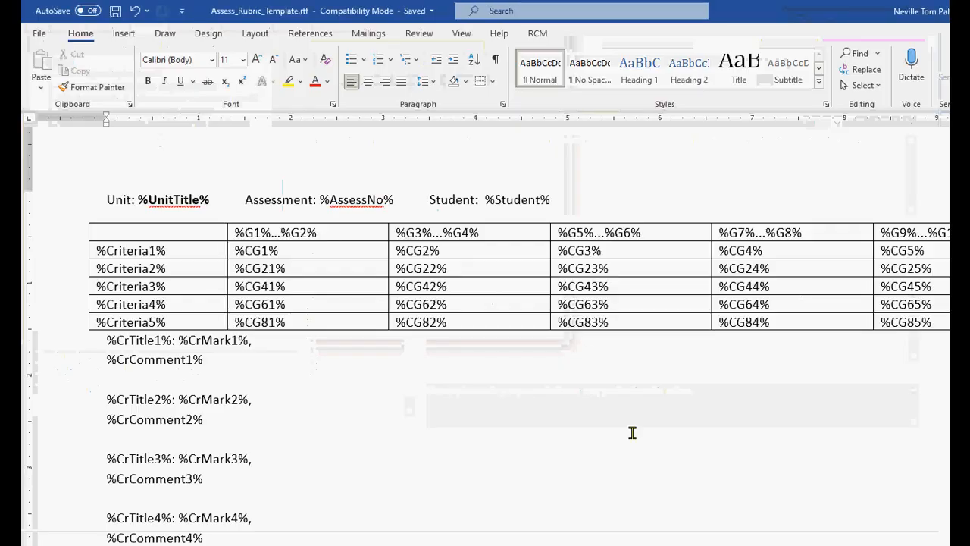
{"action": "scroll", "coordinate": [504, 294], "scroll_direction": "down", "scroll_amount": 2}
{"action": "scroll", "coordinate": [498, 297], "scroll_direction": "up", "scroll_amount": 2}
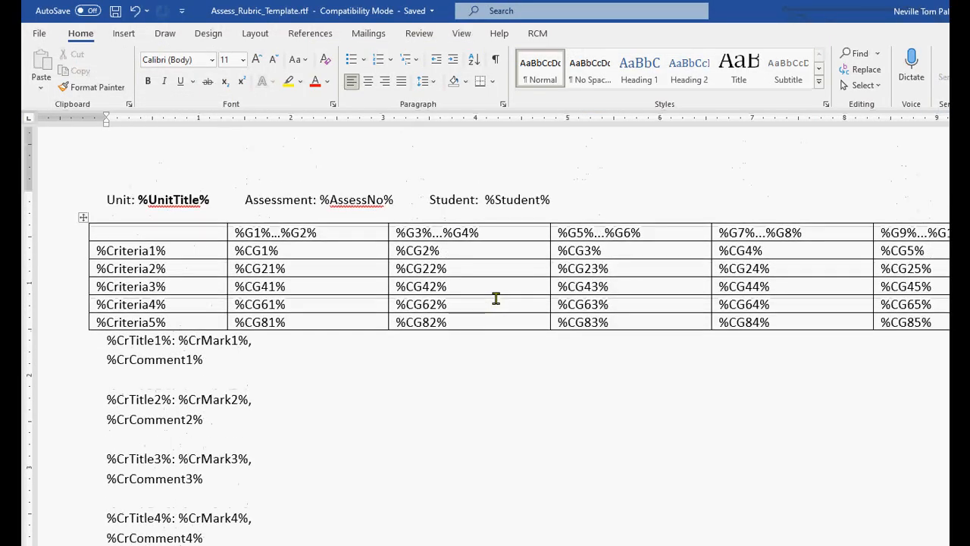
{"action": "scroll", "coordinate": [489, 298], "scroll_direction": "down", "scroll_amount": 4}
{"action": "scroll", "coordinate": [485, 301], "scroll_direction": "down", "scroll_amount": 1}
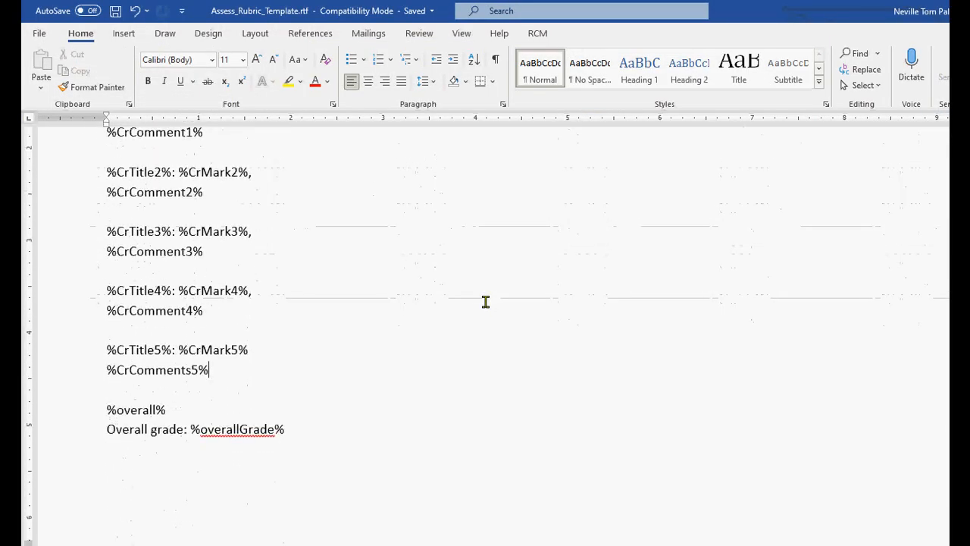
{"action": "scroll", "coordinate": [485, 301], "scroll_direction": "up", "scroll_amount": 6}
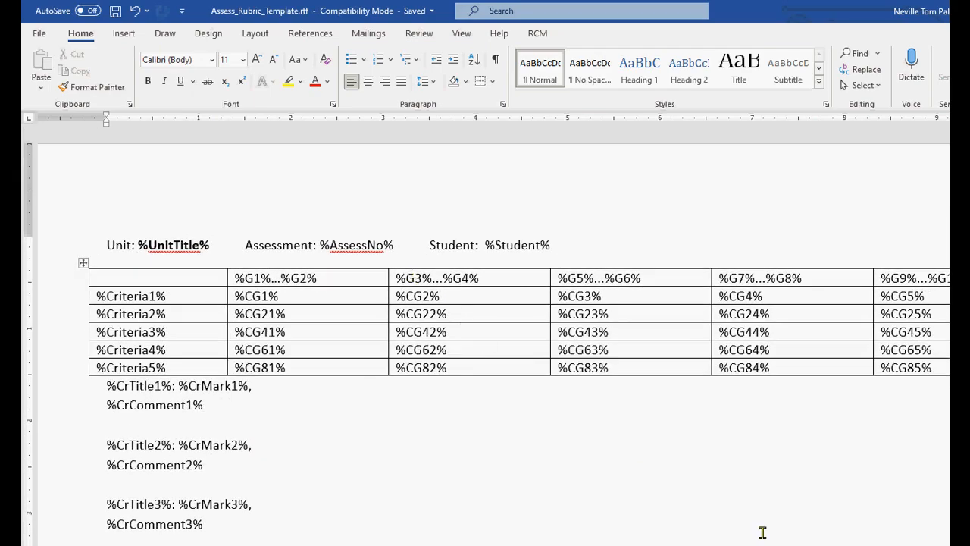
{"action": "key", "text": "alt+Tab"}
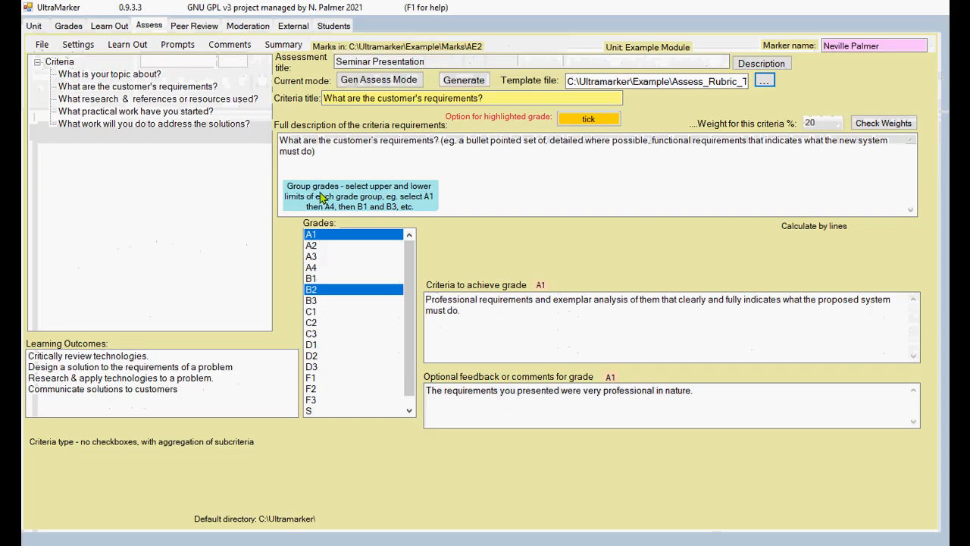
Step: Mark grade band limits A1–A4, B1–B3, C1–C3, D1–D3 and F1–F3 in the Grades list
{"action": "left_click", "coordinate": [312, 270]}
{"action": "left_click", "coordinate": [332, 278]}
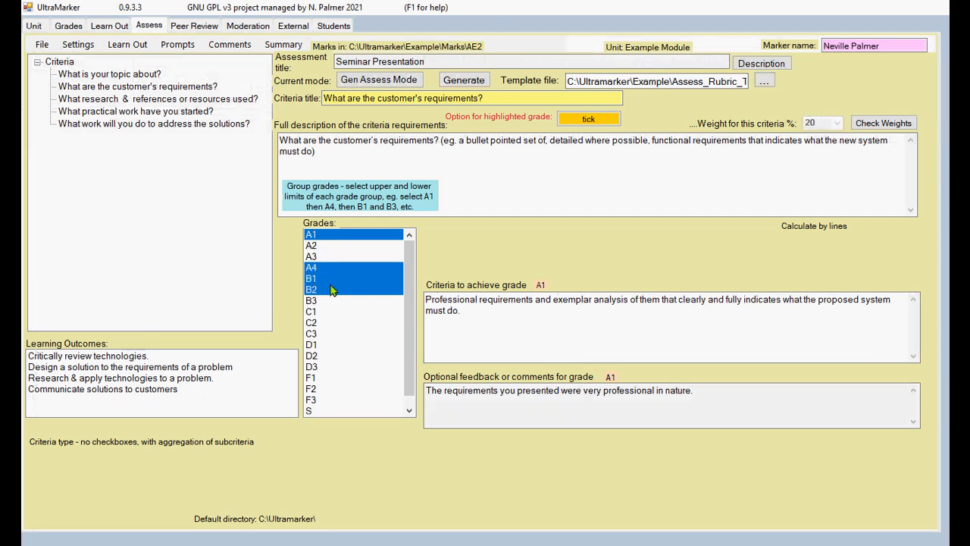
{"action": "left_click", "coordinate": [332, 290]}
{"action": "left_click", "coordinate": [314, 302]}
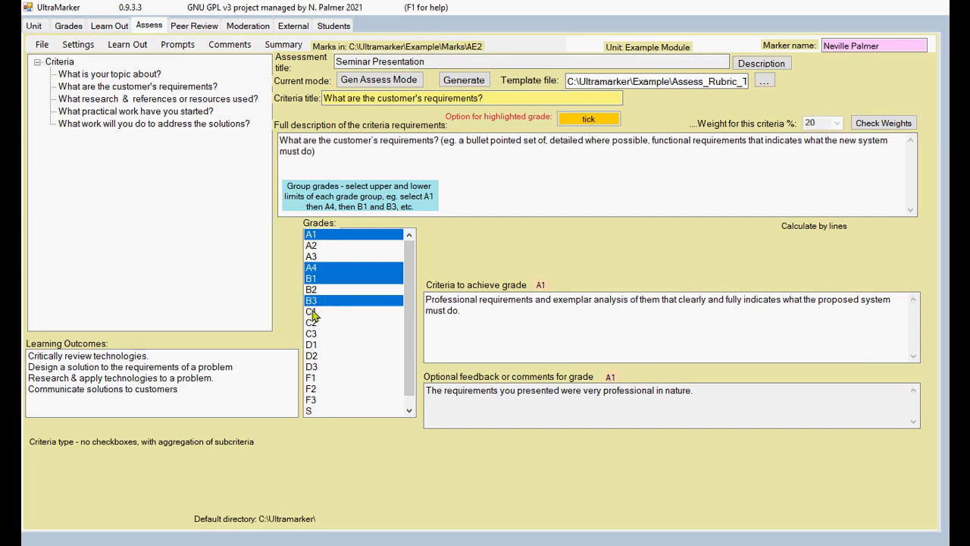
{"action": "left_click", "coordinate": [313, 313]}
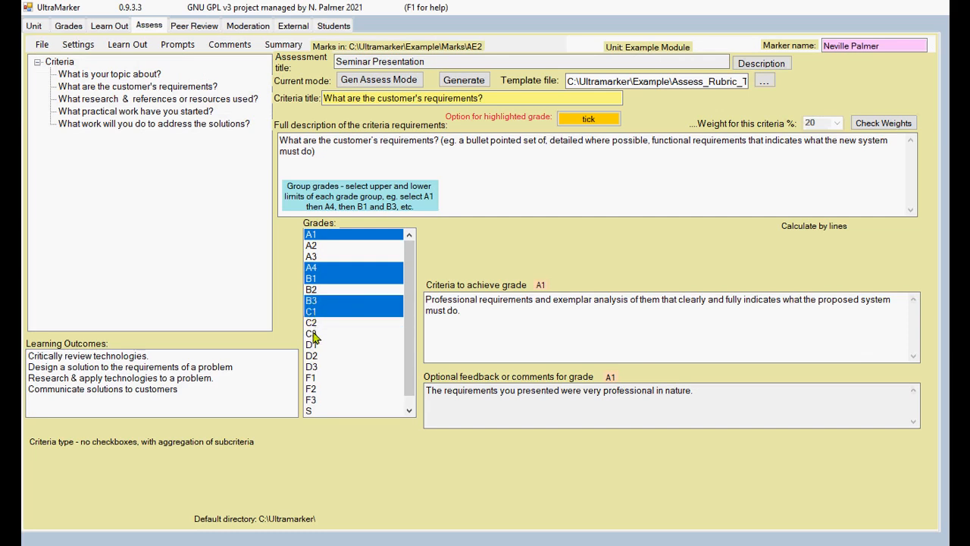
{"action": "left_click", "coordinate": [314, 334]}
{"action": "left_click", "coordinate": [314, 346]}
{"action": "left_click", "coordinate": [317, 367]}
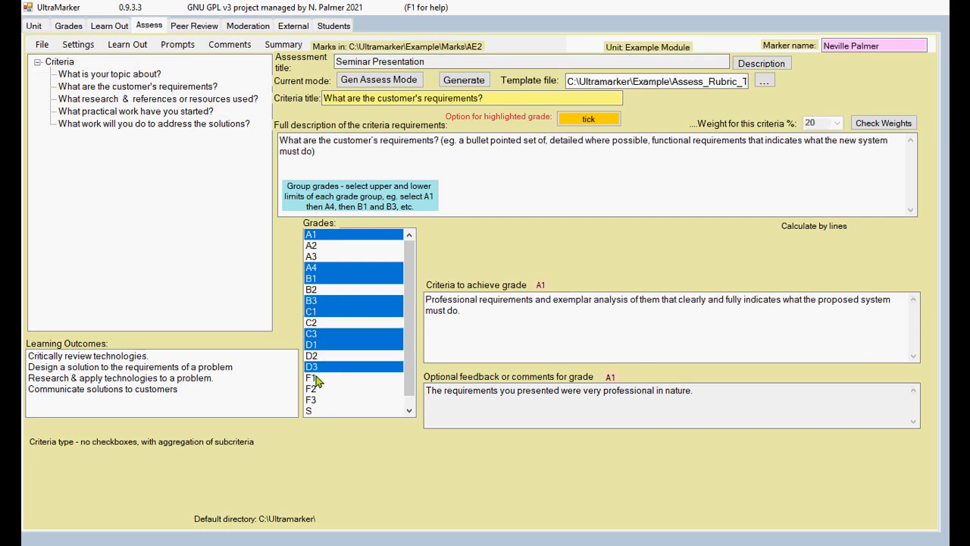
{"action": "left_click", "coordinate": [315, 378]}
{"action": "left_click", "coordinate": [316, 400]}
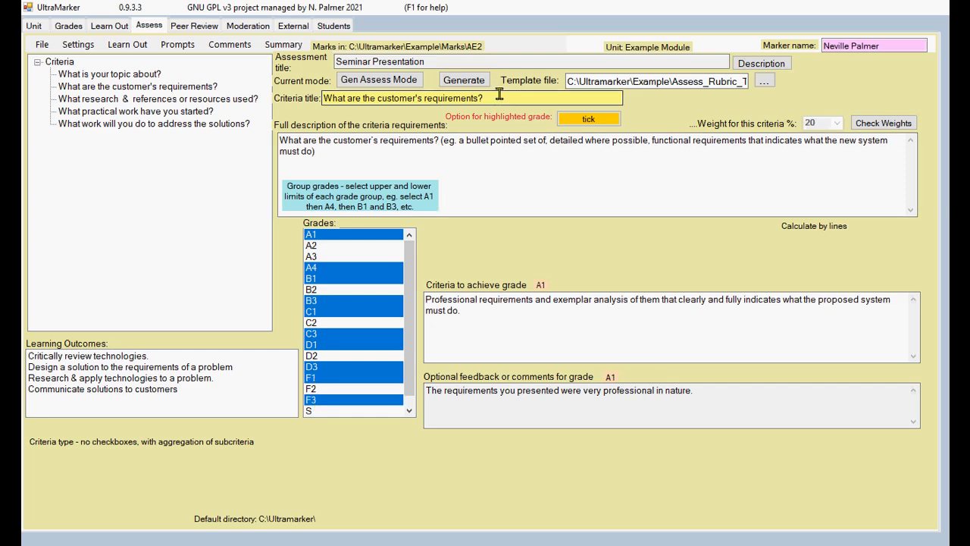
Step: Cycle the awarded-grade highlight through tick+bold and bold, ending back on tick
{"action": "left_click", "coordinate": [593, 121]}
{"action": "left_click", "coordinate": [595, 121]}
{"action": "left_click", "coordinate": [596, 122]}
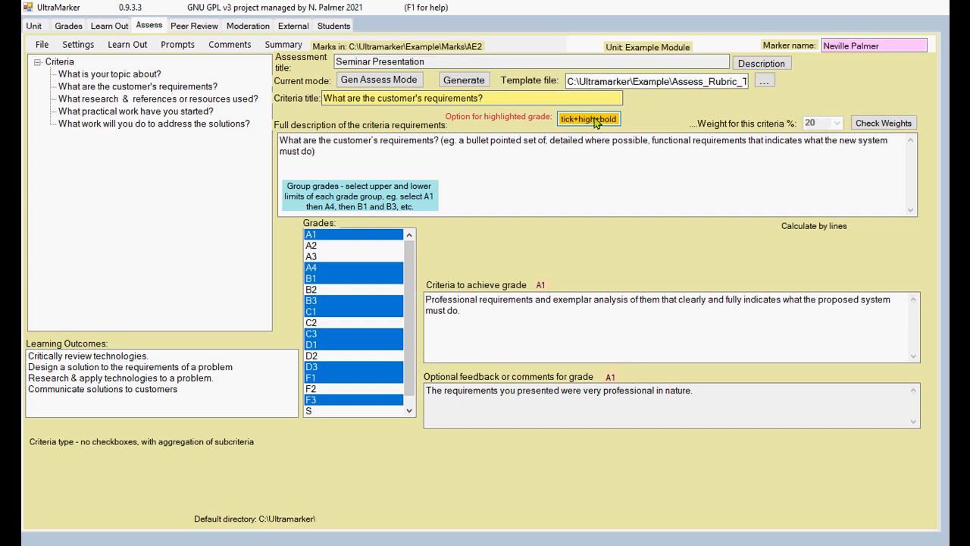
{"action": "left_click", "coordinate": [596, 122]}
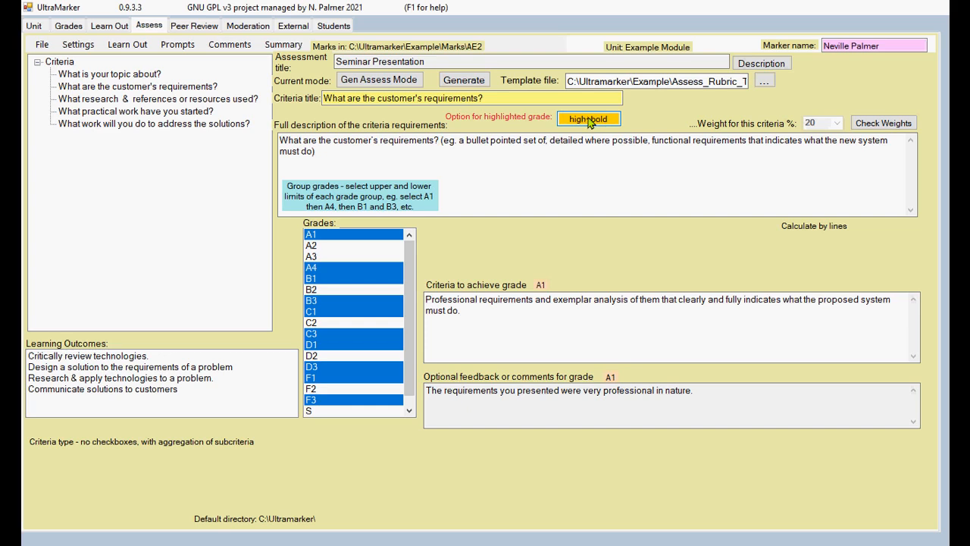
{"action": "left_click", "coordinate": [590, 122]}
{"action": "left_click", "coordinate": [590, 122]}
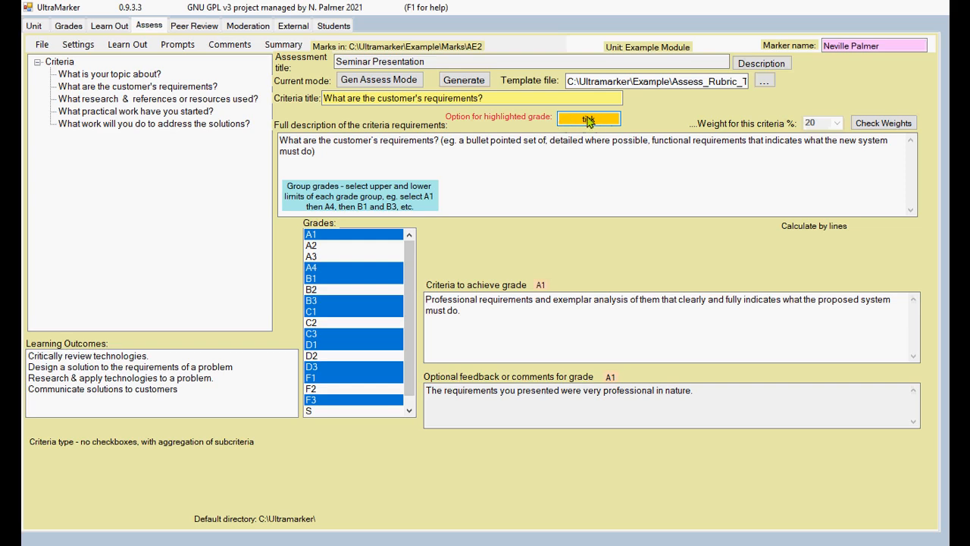
Step: Generate the rubric and save it, replacing the existing test_AE2T.rtf
{"action": "left_click", "coordinate": [463, 82]}
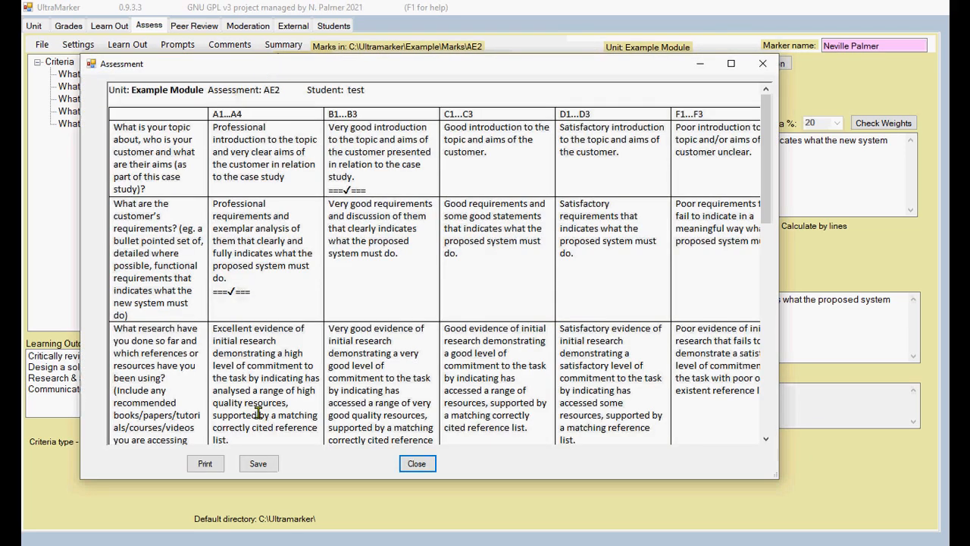
{"action": "left_click", "coordinate": [258, 463]}
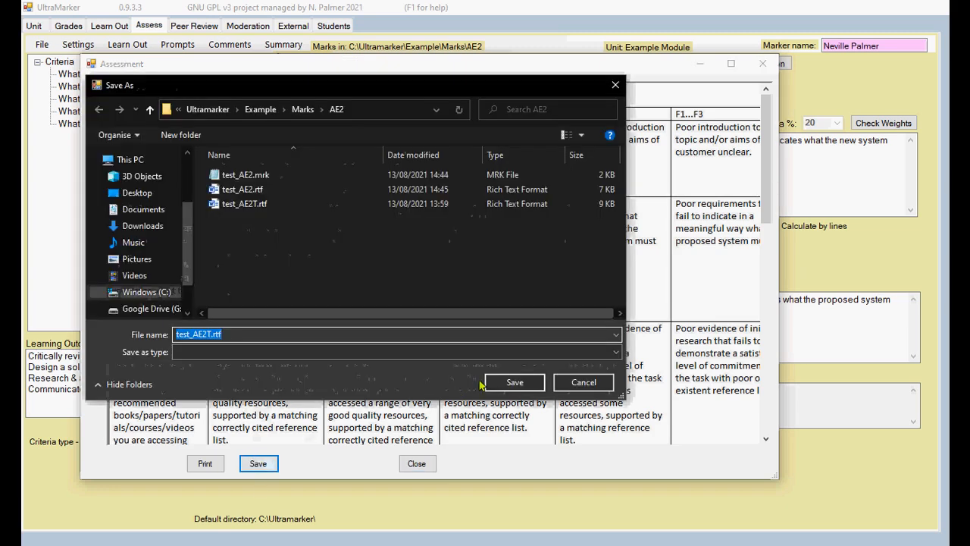
{"action": "left_click", "coordinate": [516, 382]}
{"action": "left_click", "coordinate": [605, 303]}
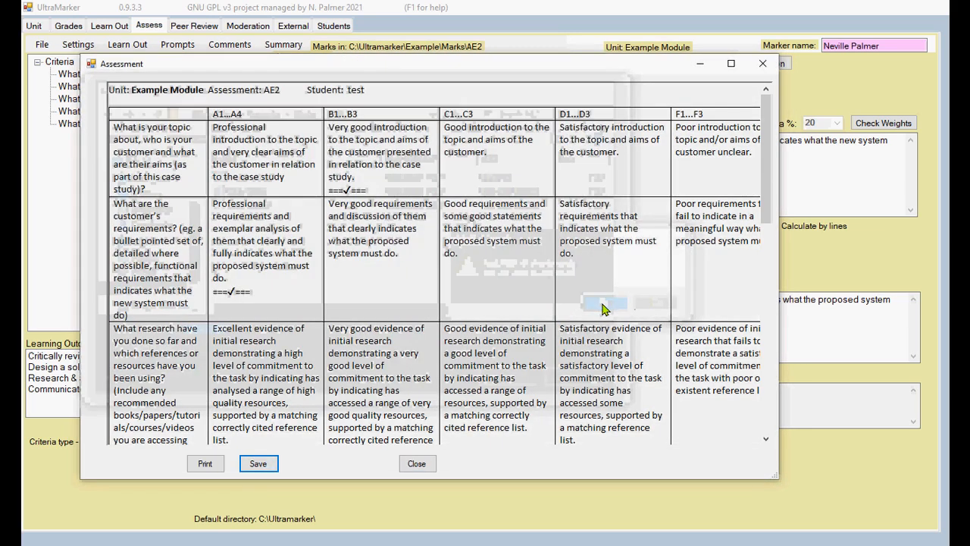
{"action": "left_click", "coordinate": [423, 465]}
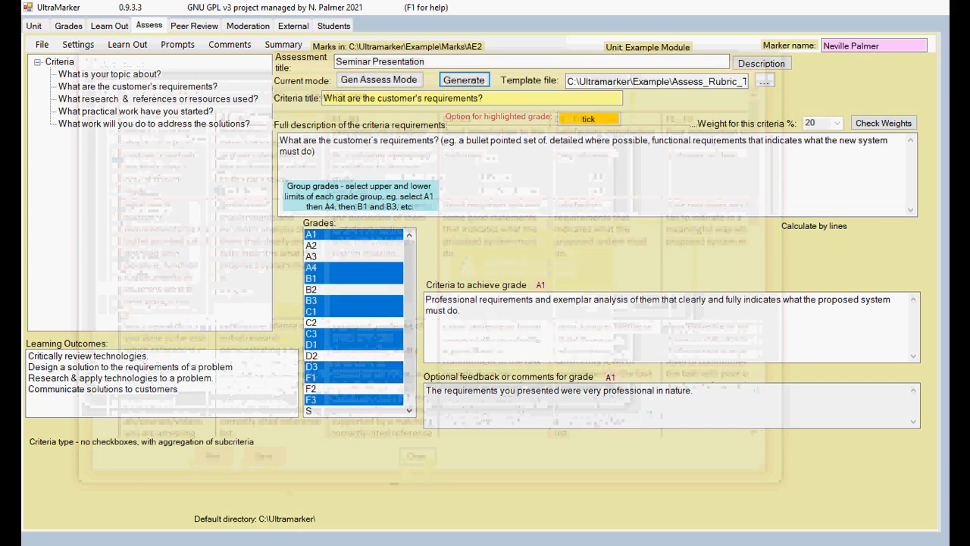
Step: Open test_AE2T.rtf in Word from the AE2 marks folder in File Explorer
{"action": "left_click", "coordinate": [402, 545]}
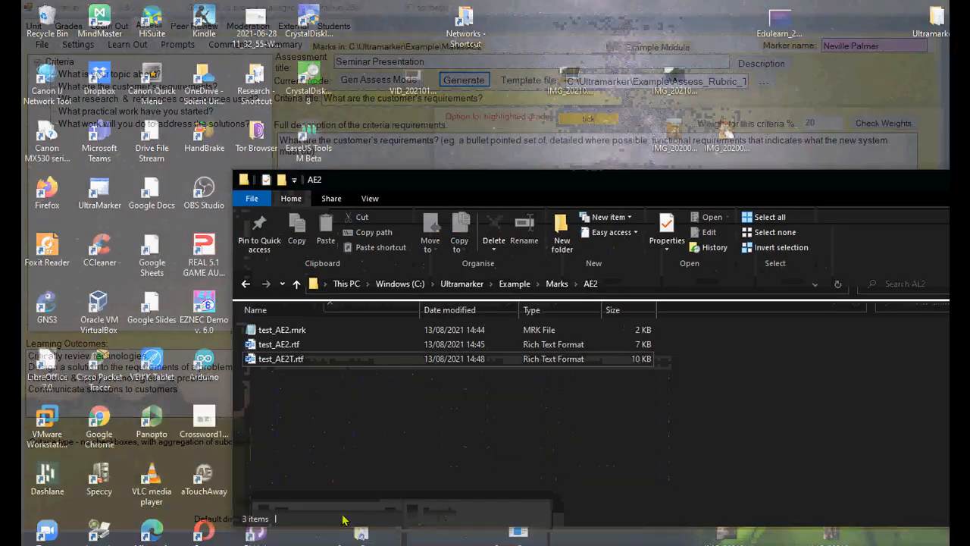
{"action": "left_click", "coordinate": [336, 520]}
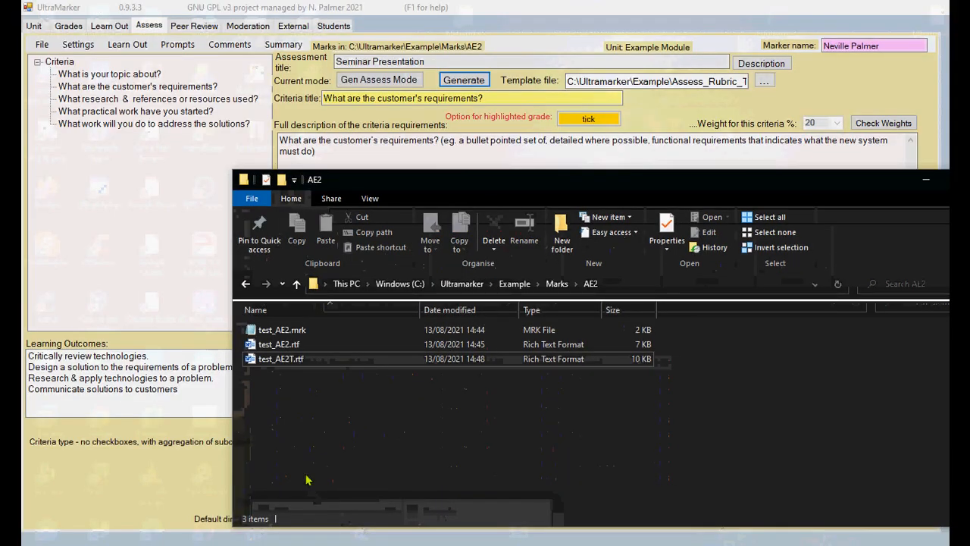
{"action": "left_click", "coordinate": [300, 363]}
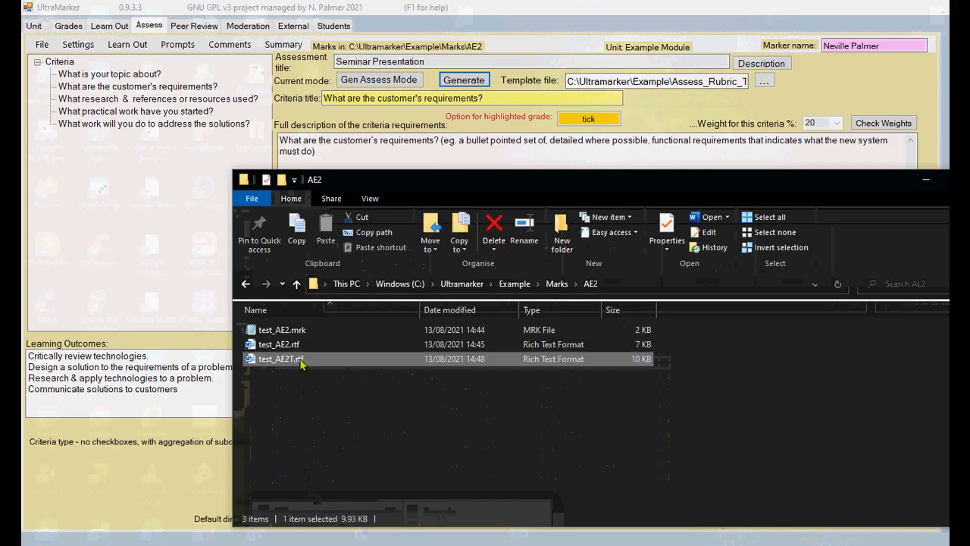
{"action": "double_click", "coordinate": [300, 363]}
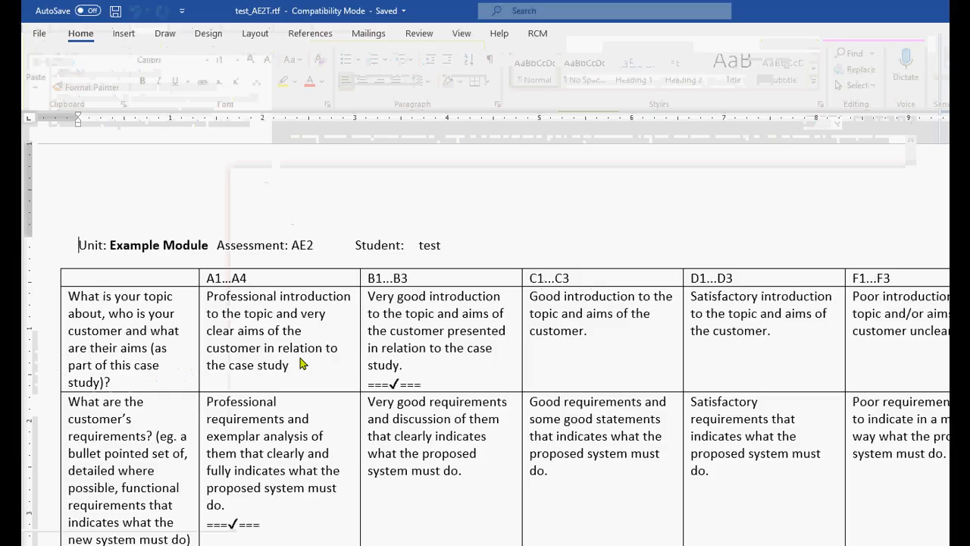
{"action": "scroll", "coordinate": [473, 324], "scroll_direction": "down", "scroll_amount": 2}
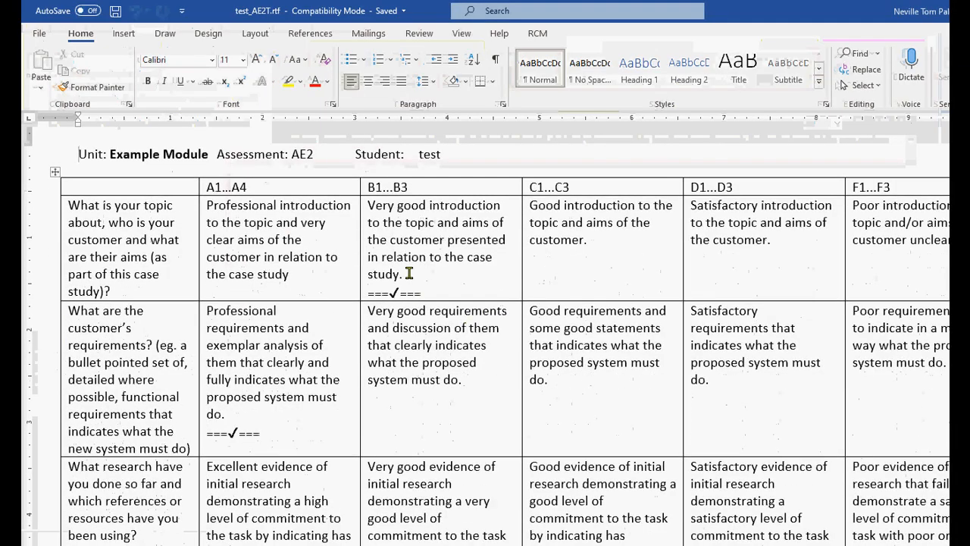
{"action": "scroll", "coordinate": [409, 273], "scroll_direction": "down", "scroll_amount": 1}
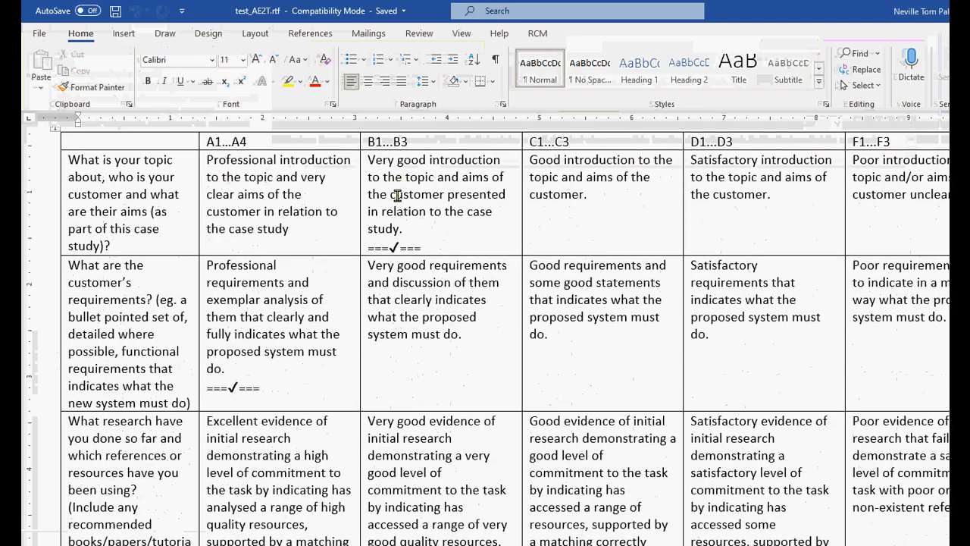
{"action": "scroll", "coordinate": [398, 194], "scroll_direction": "down", "scroll_amount": 8}
{"action": "scroll", "coordinate": [350, 269], "scroll_direction": "down", "scroll_amount": 15}
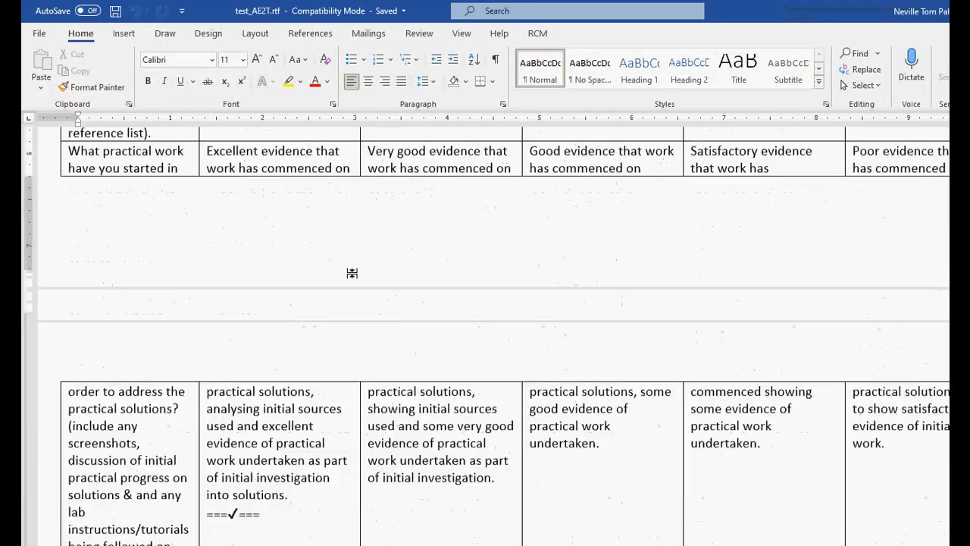
{"action": "scroll", "coordinate": [354, 274], "scroll_direction": "down", "scroll_amount": 9}
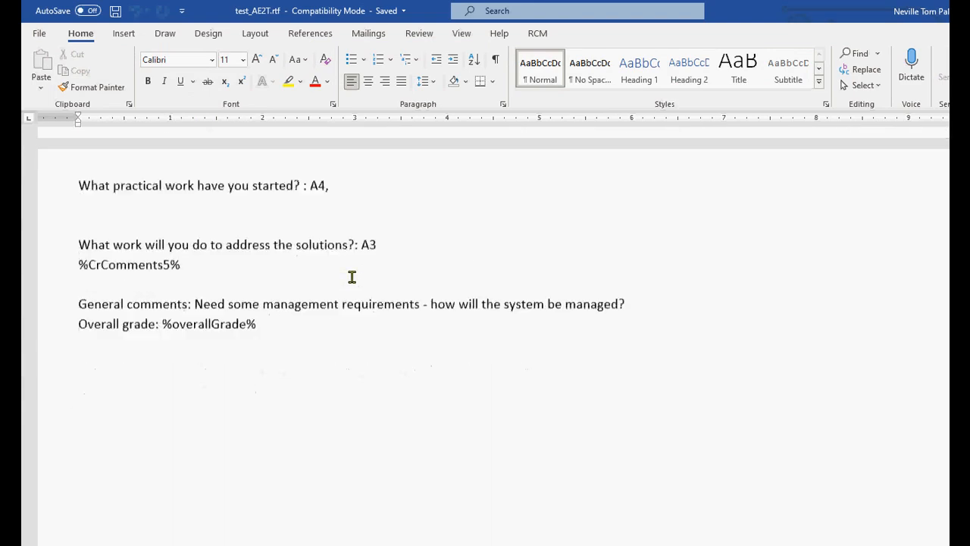
{"action": "scroll", "coordinate": [352, 277], "scroll_direction": "up", "scroll_amount": 20}
{"action": "scroll", "coordinate": [352, 278], "scroll_direction": "up", "scroll_amount": 15}
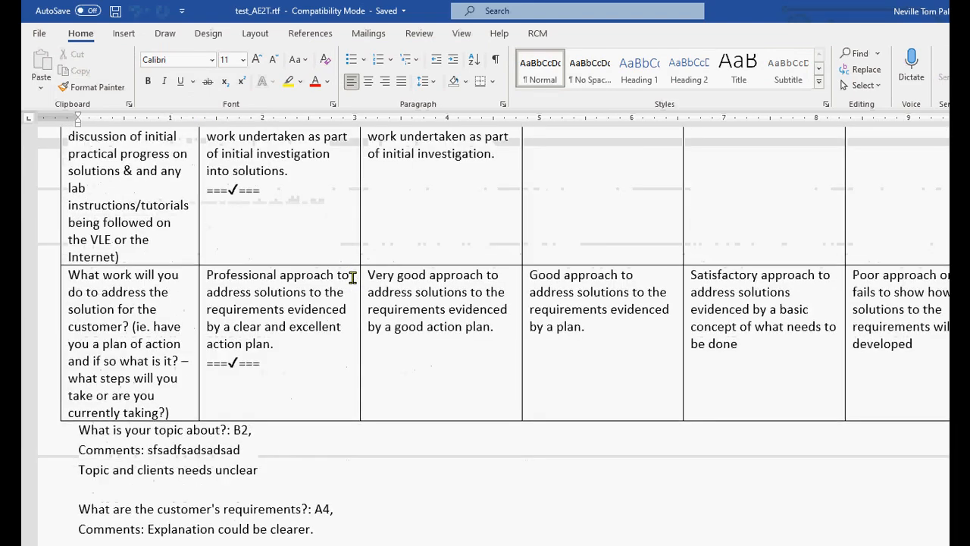
{"action": "scroll", "coordinate": [354, 278], "scroll_direction": "up", "scroll_amount": 5}
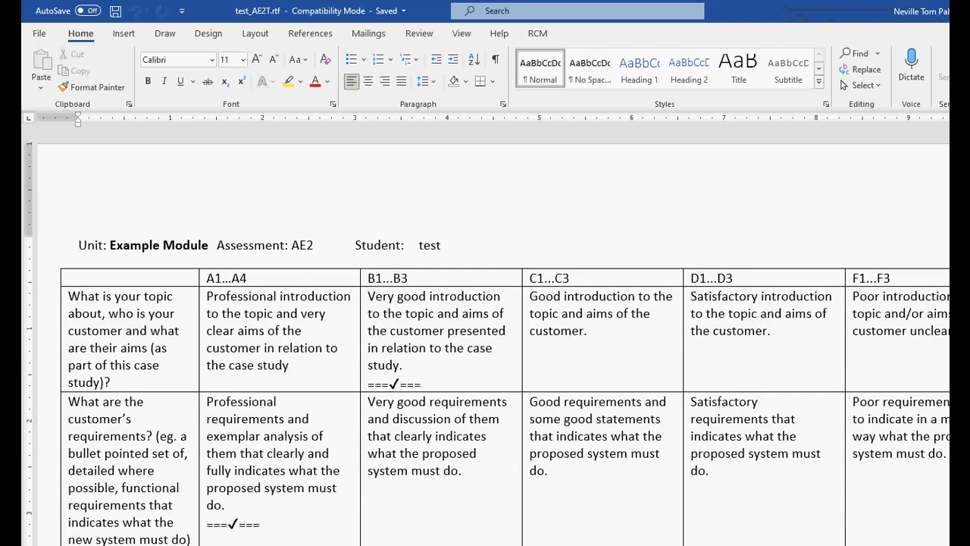
Step: Close the Word report, toggle Show Gen Assess, and return UltraMarker to Marking Mode
{"action": "key", "text": "alt+F4"}
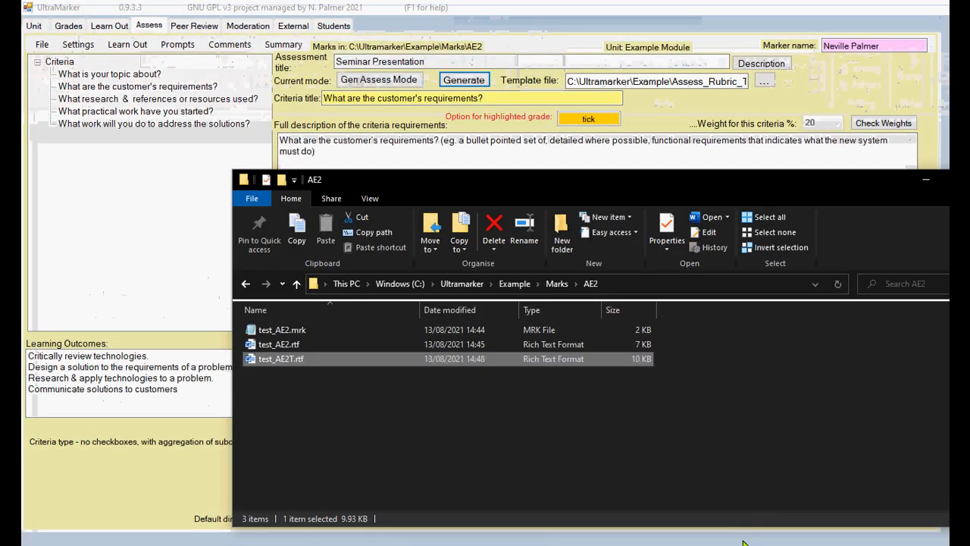
{"action": "left_click", "coordinate": [149, 212]}
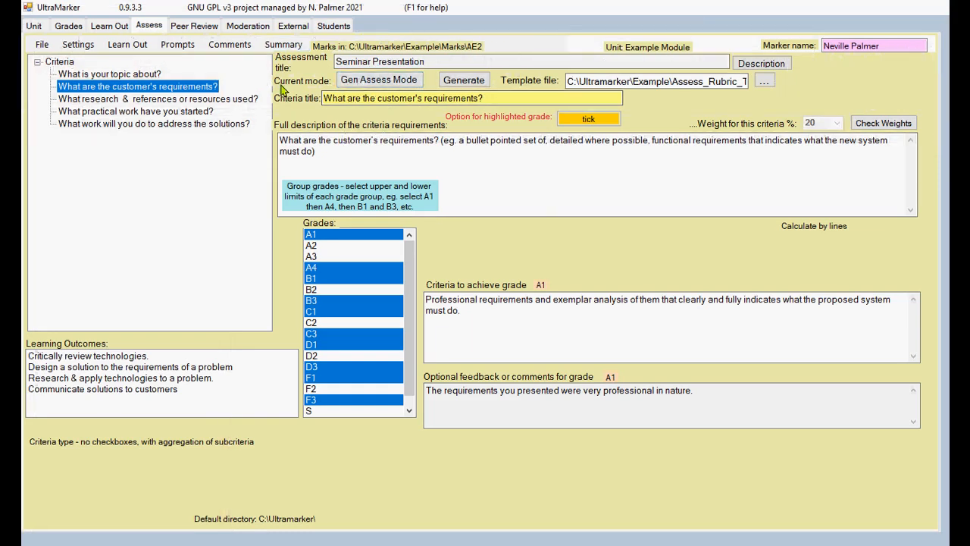
{"action": "left_click", "coordinate": [375, 81]}
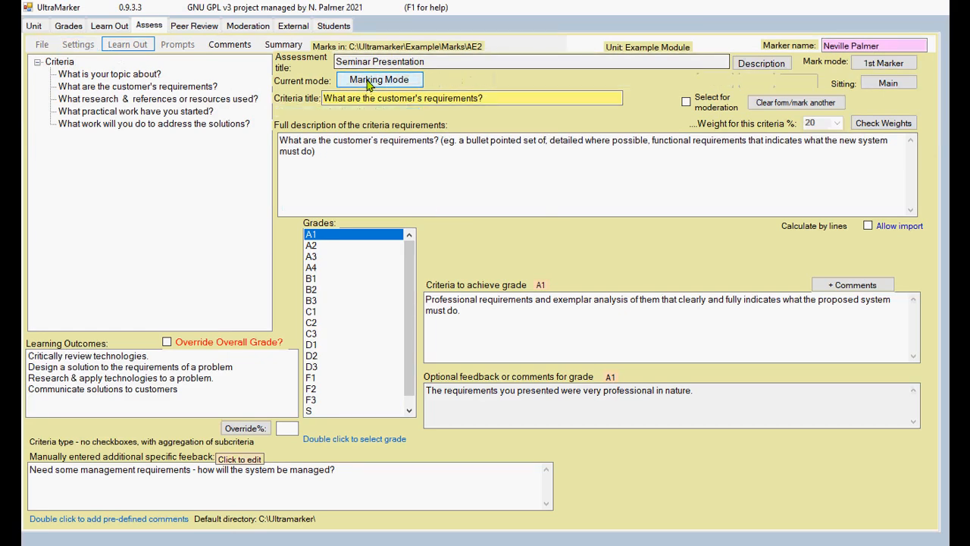
{"action": "left_click", "coordinate": [379, 80]}
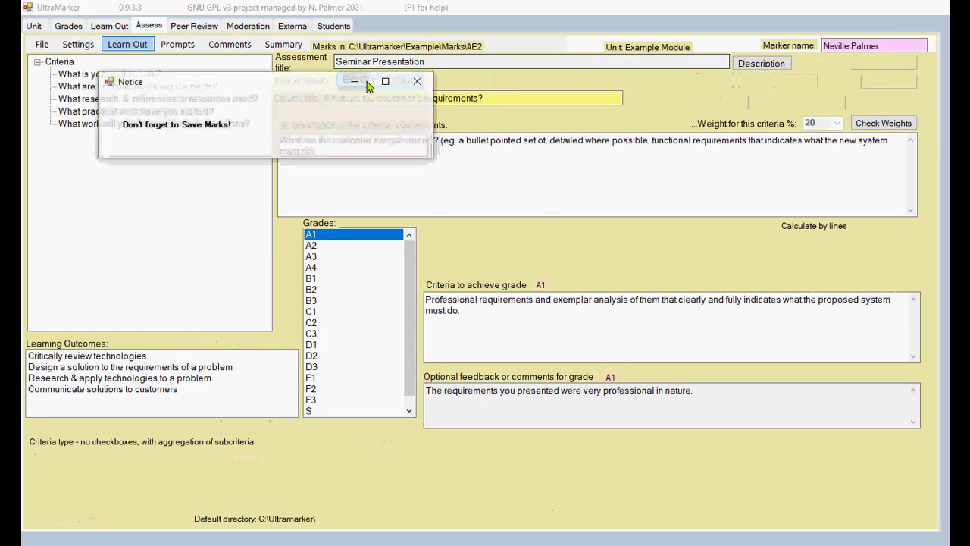
{"action": "left_click", "coordinate": [79, 44]}
{"action": "left_click", "coordinate": [105, 184]}
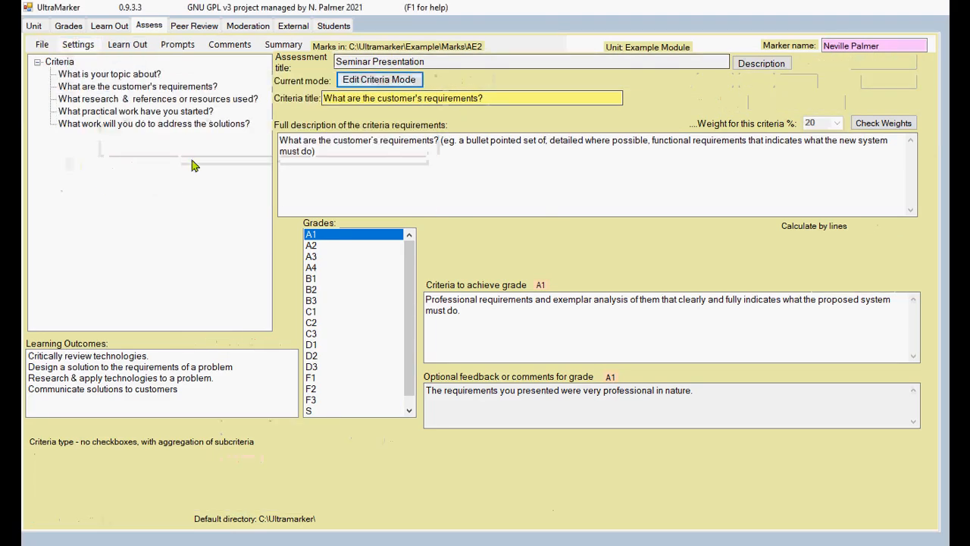
{"action": "left_click", "coordinate": [362, 83]}
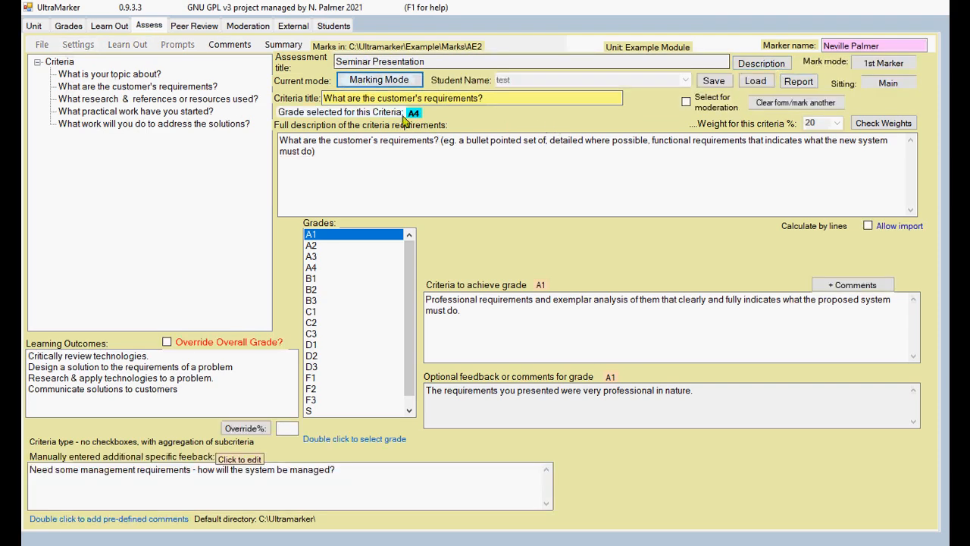
{"action": "left_click", "coordinate": [768, 106]}
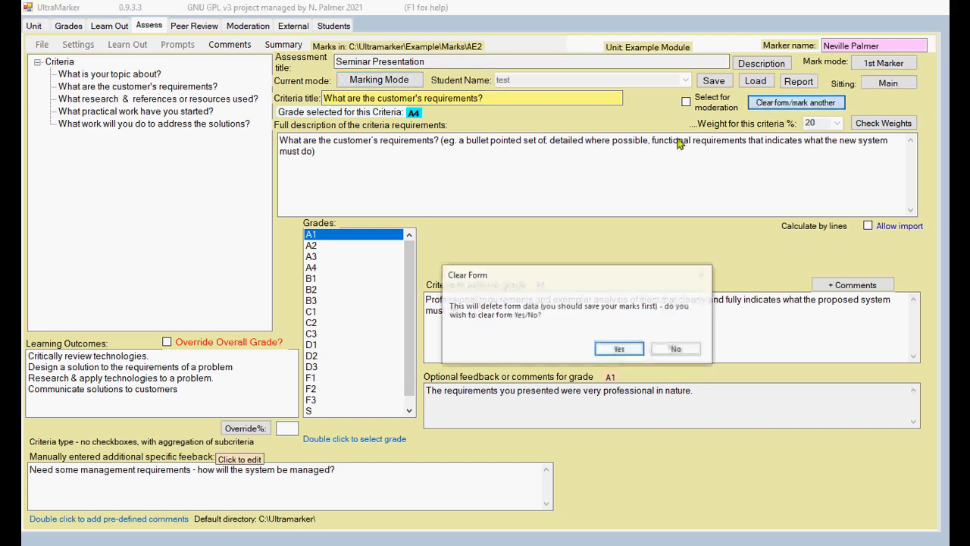
{"action": "left_click", "coordinate": [619, 348]}
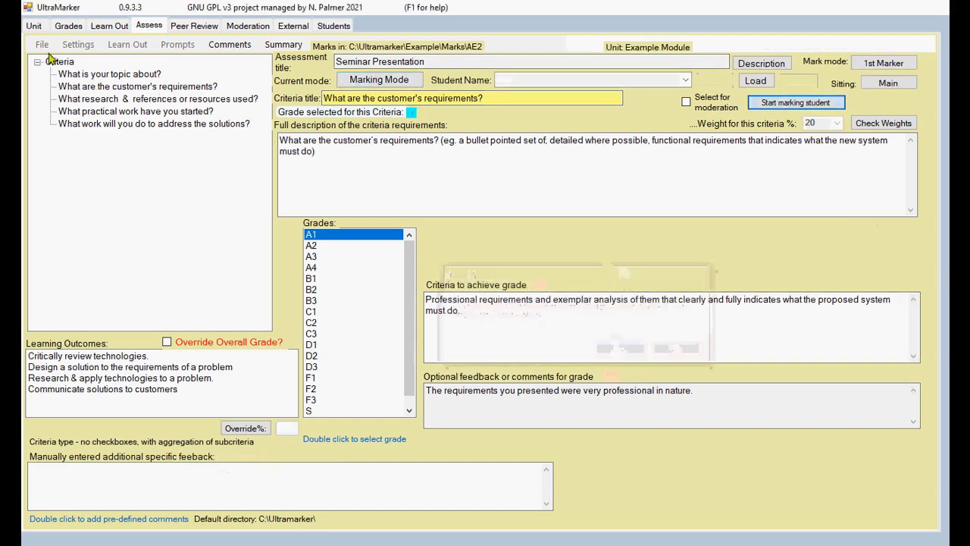
{"action": "left_click", "coordinate": [348, 79]}
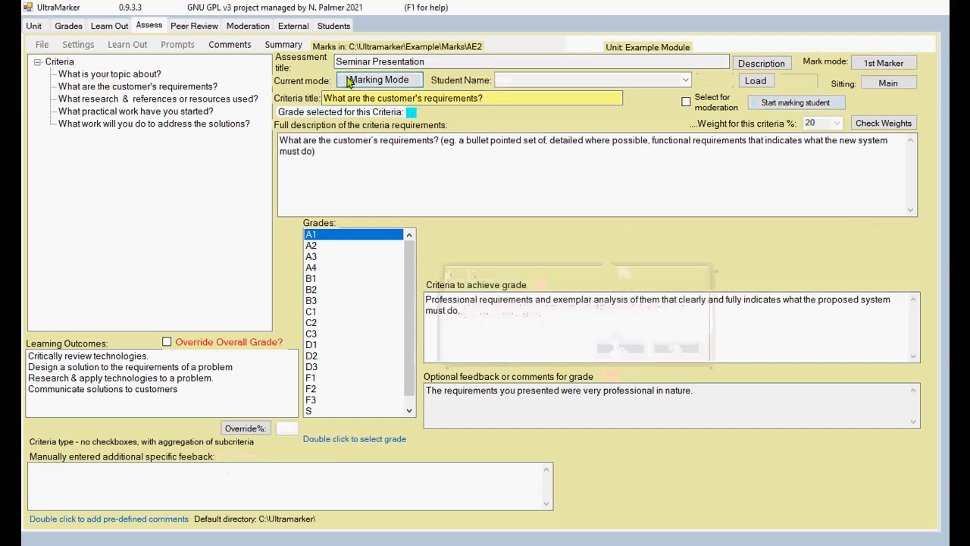
{"action": "left_click", "coordinate": [210, 230]}
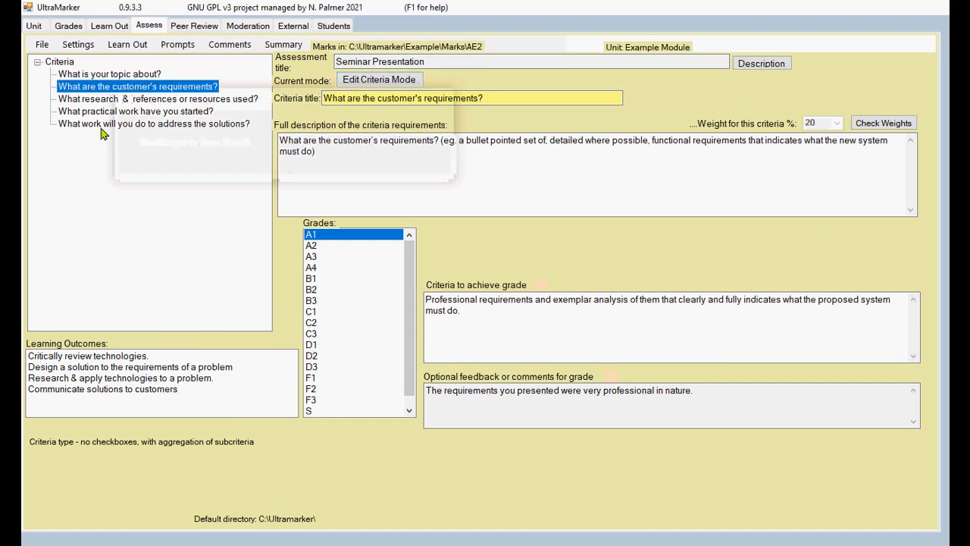
{"action": "left_click", "coordinate": [116, 74]}
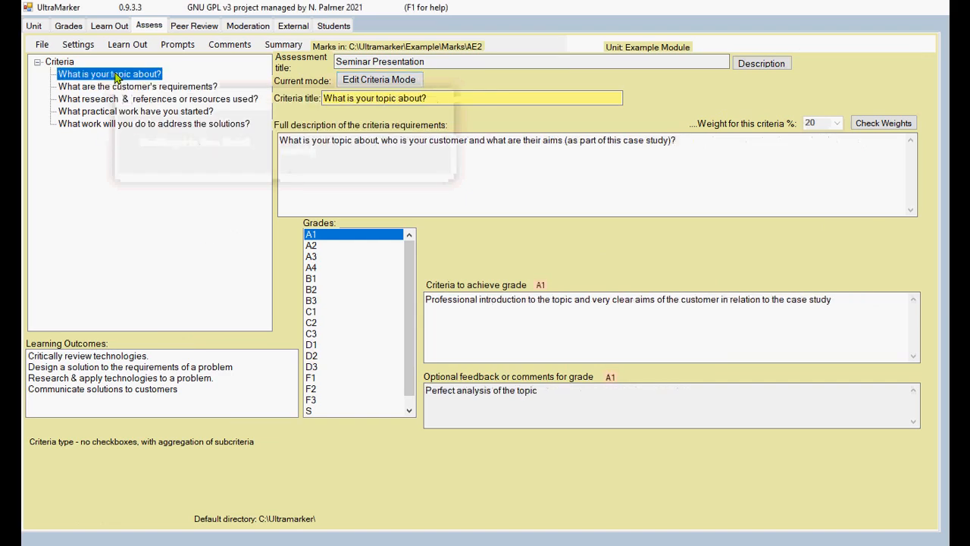
Step: Add sub-criterion 'sub1' under 'What is your topic about?'
{"action": "right_click", "coordinate": [115, 75]}
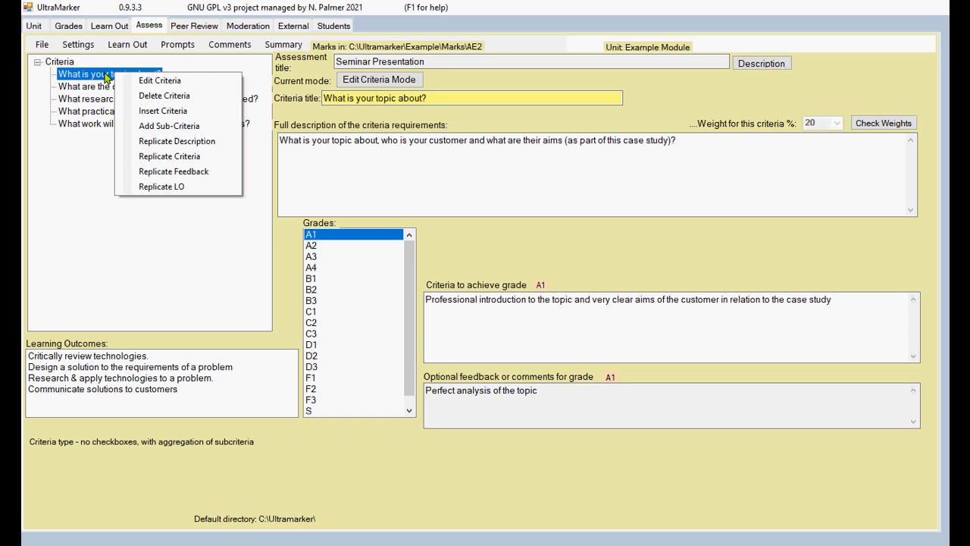
{"action": "left_click", "coordinate": [148, 126]}
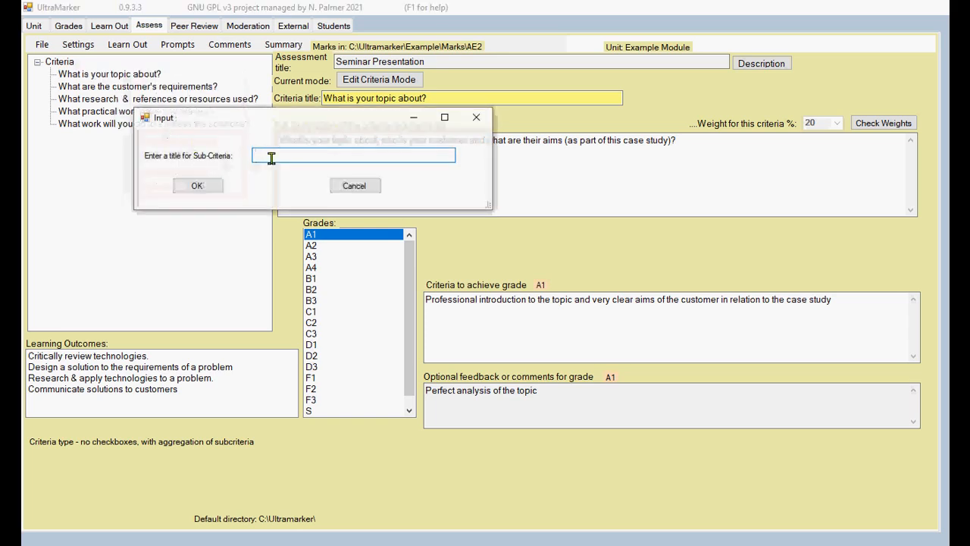
{"action": "type", "text": "sub1"}
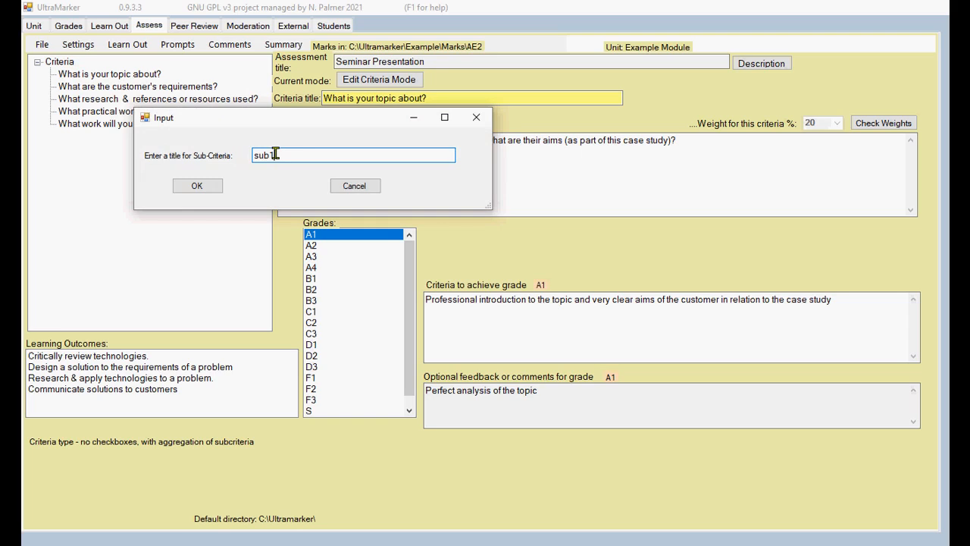
{"action": "left_click", "coordinate": [193, 186]}
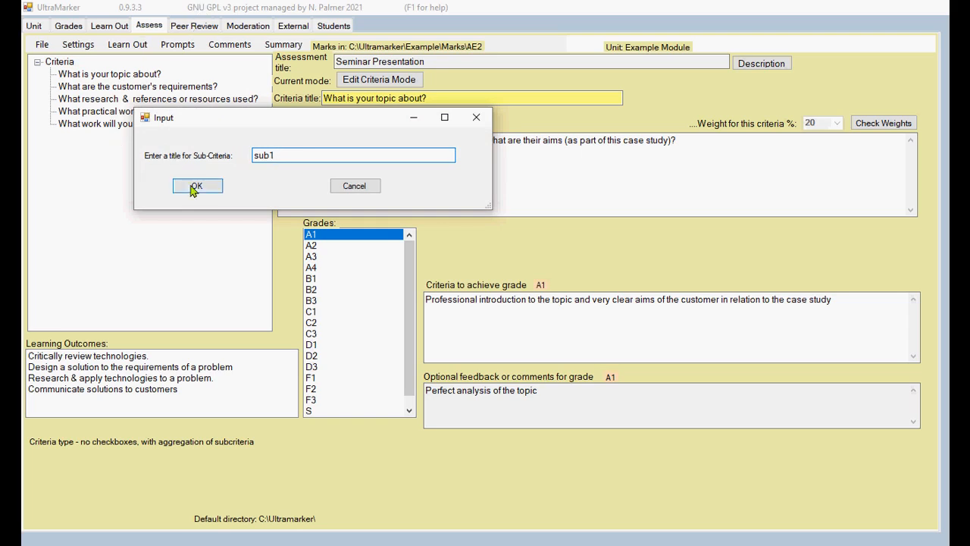
Step: Add a second sub-criterion 'sub2' under the same criterion
{"action": "right_click", "coordinate": [113, 79]}
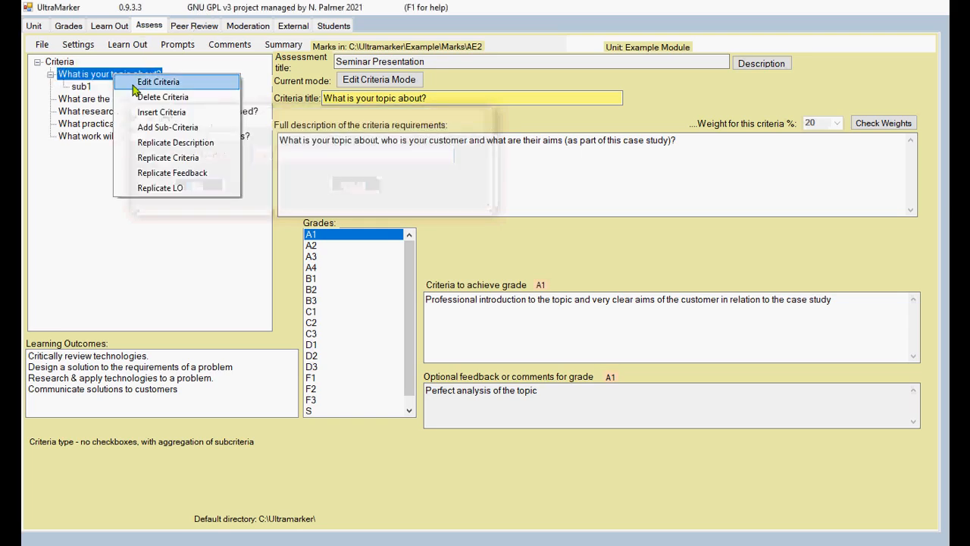
{"action": "left_click", "coordinate": [165, 129]}
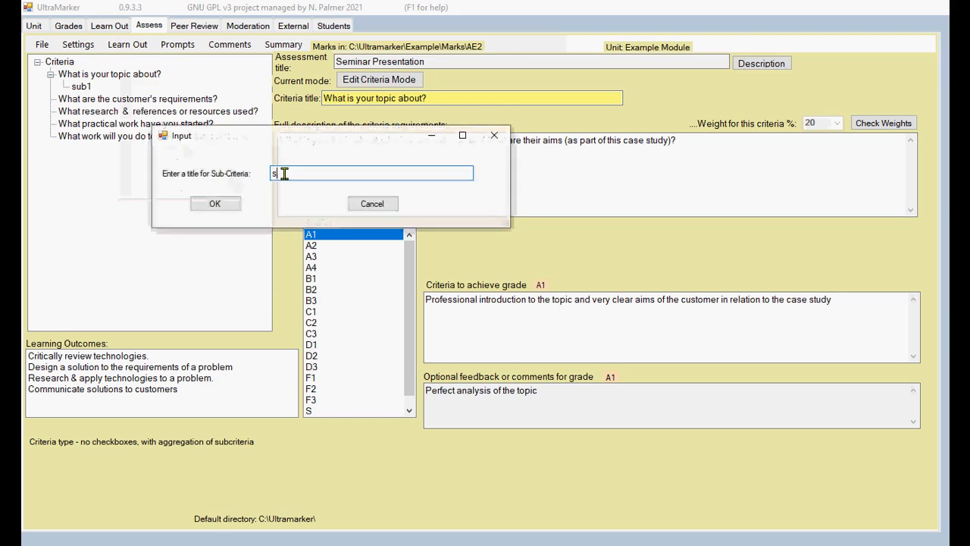
{"action": "left_click", "coordinate": [216, 203]}
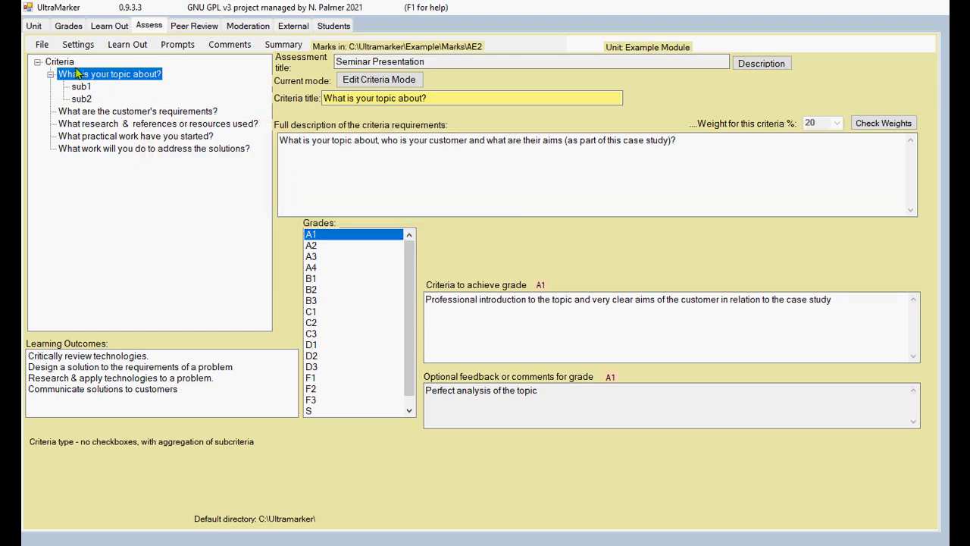
{"action": "left_click", "coordinate": [76, 45]}
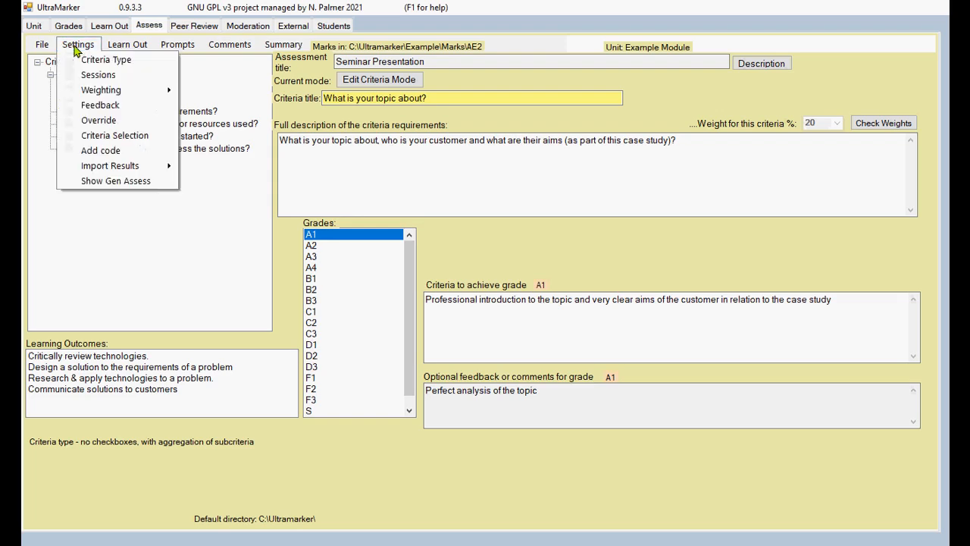
{"action": "left_click", "coordinate": [97, 61]}
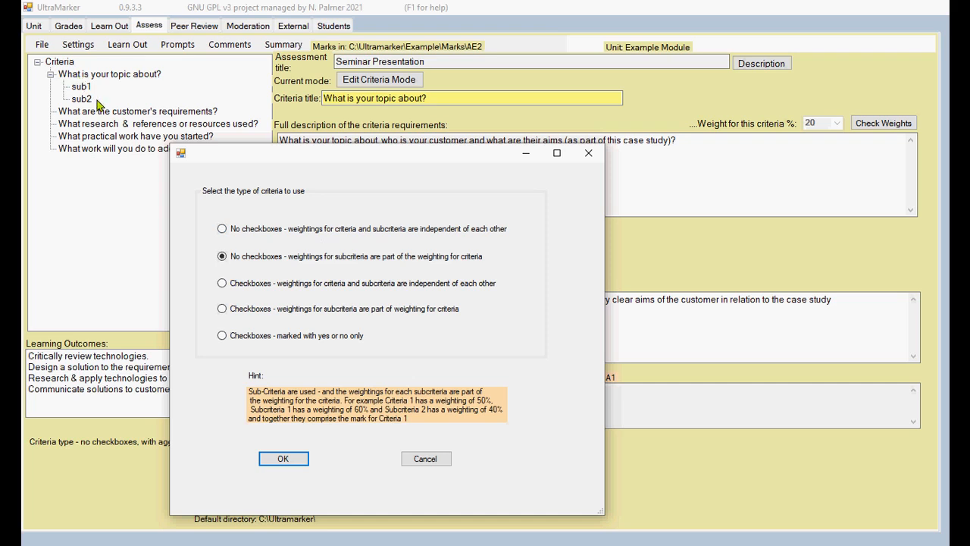
{"action": "left_click", "coordinate": [424, 458]}
{"action": "left_click", "coordinate": [86, 87]}
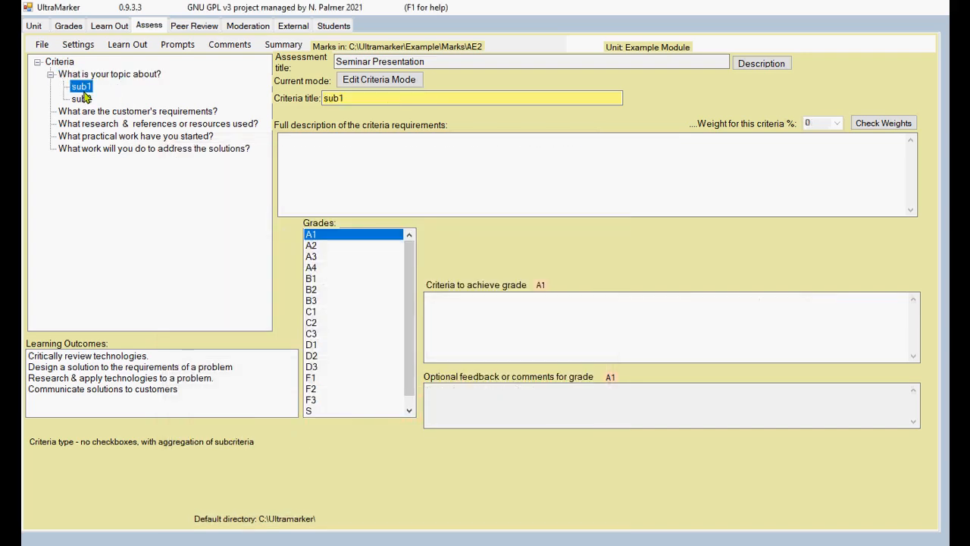
{"action": "left_click", "coordinate": [82, 99]}
{"action": "left_click", "coordinate": [83, 87]}
{"action": "left_click", "coordinate": [83, 100]}
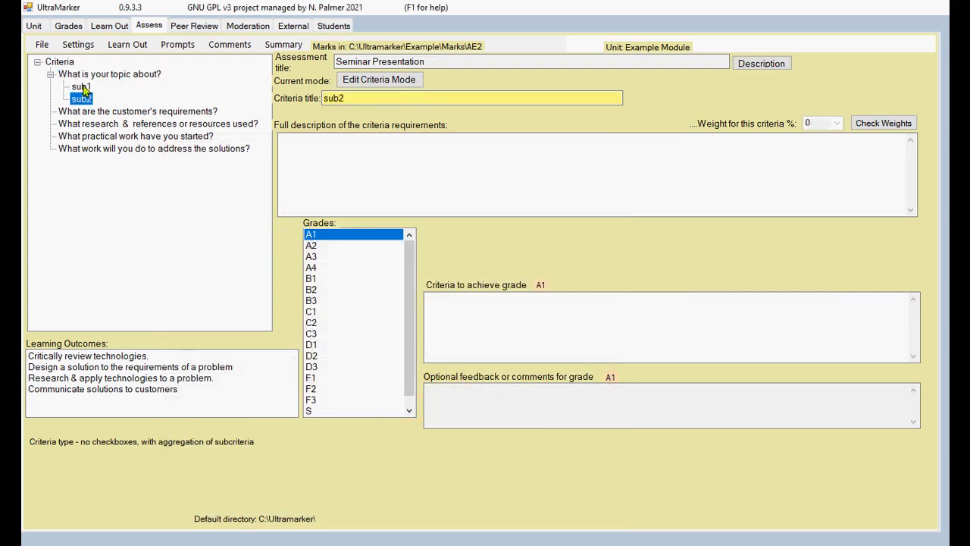
{"action": "left_click", "coordinate": [83, 87]}
{"action": "left_click", "coordinate": [83, 100]}
{"action": "left_click", "coordinate": [85, 88]}
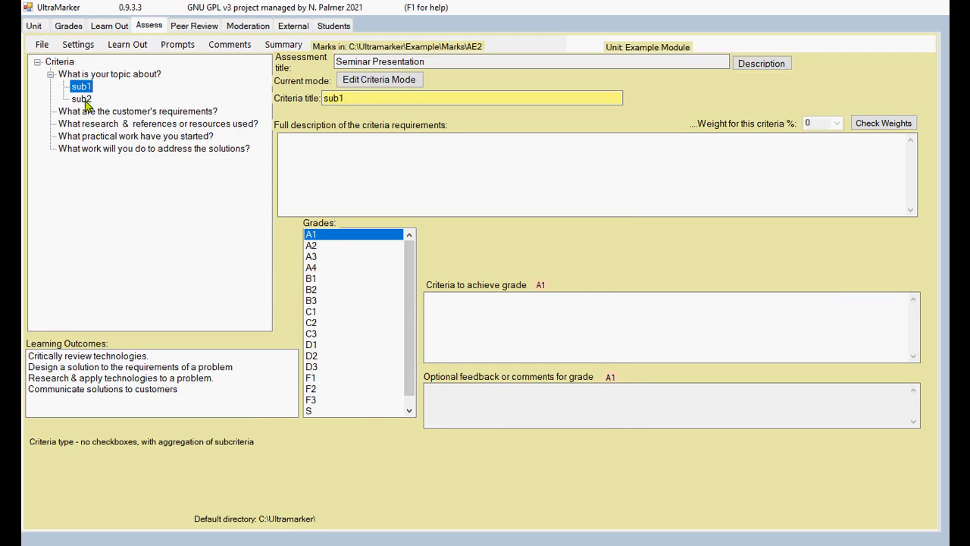
{"action": "left_click", "coordinate": [84, 100]}
{"action": "left_click", "coordinate": [107, 76]}
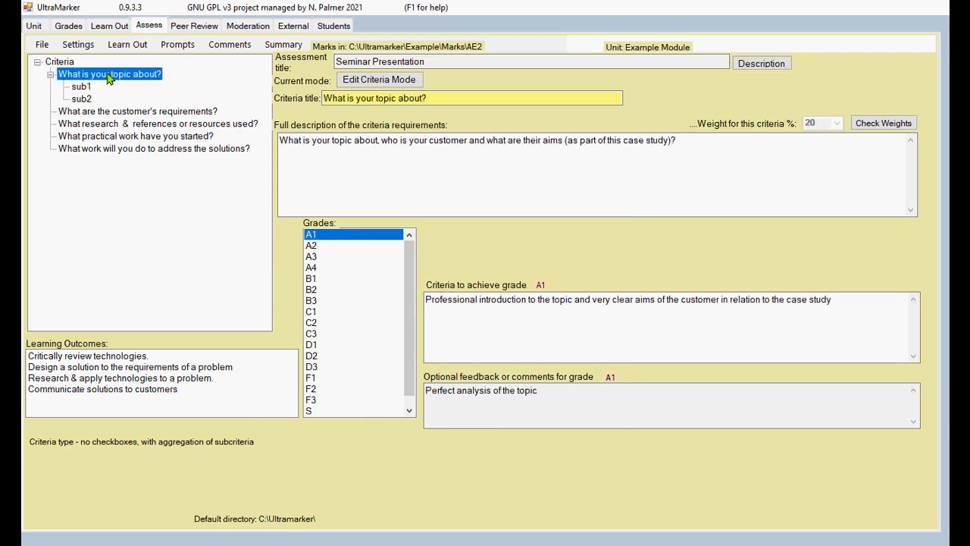
{"action": "left_click", "coordinate": [82, 99]}
{"action": "left_click", "coordinate": [83, 87]}
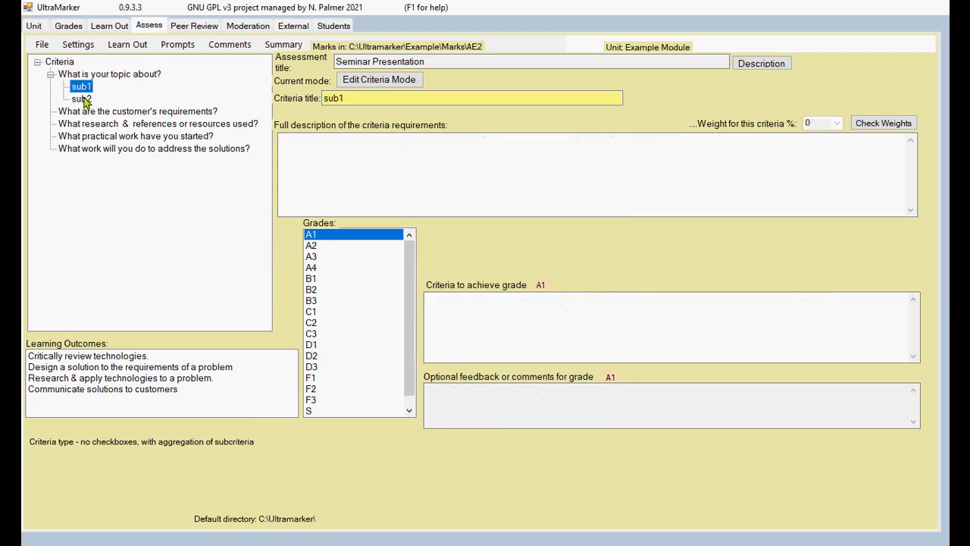
{"action": "left_click", "coordinate": [84, 100]}
{"action": "left_click", "coordinate": [84, 87]}
{"action": "left_click", "coordinate": [108, 75]}
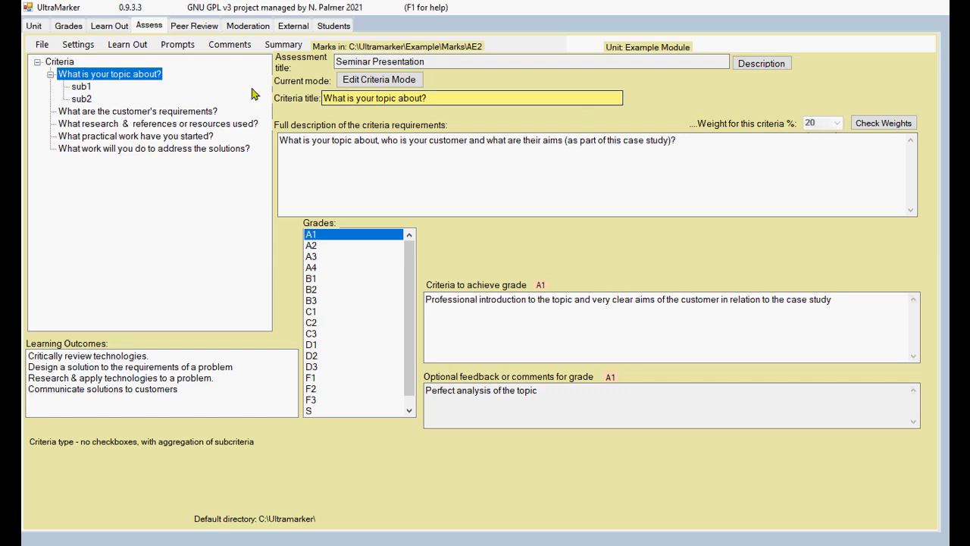
{"action": "left_click", "coordinate": [88, 89]}
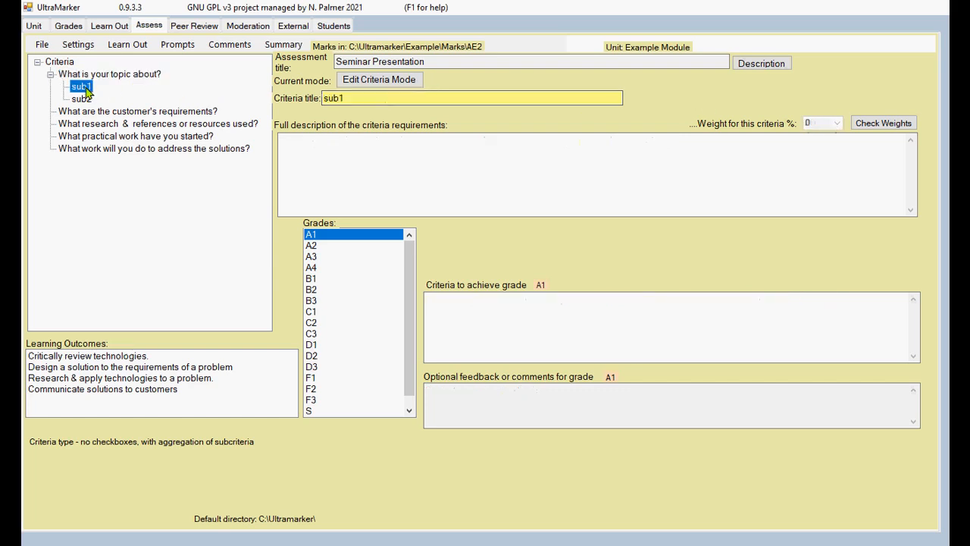
{"action": "left_click", "coordinate": [83, 98]}
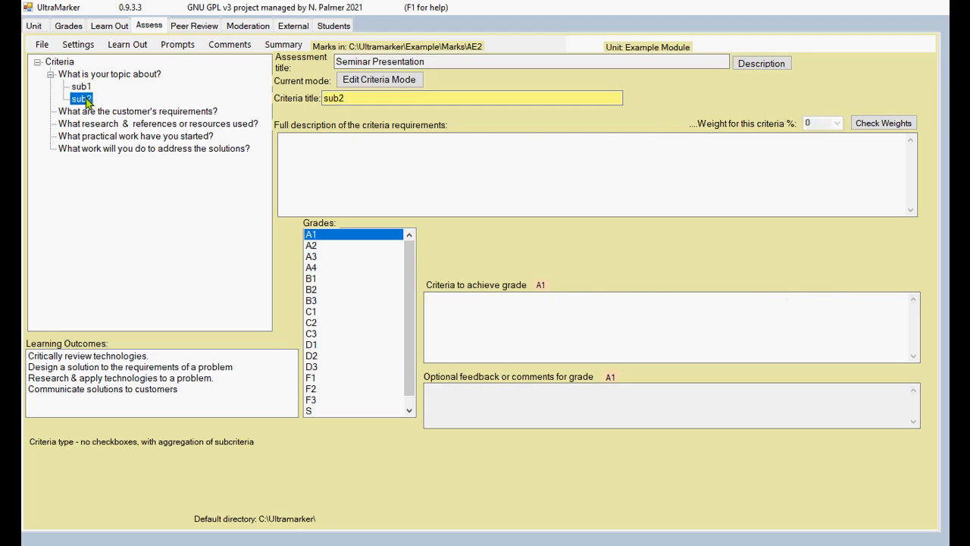
{"action": "left_click", "coordinate": [85, 88]}
{"action": "left_click", "coordinate": [84, 98]}
{"action": "left_click", "coordinate": [82, 87]}
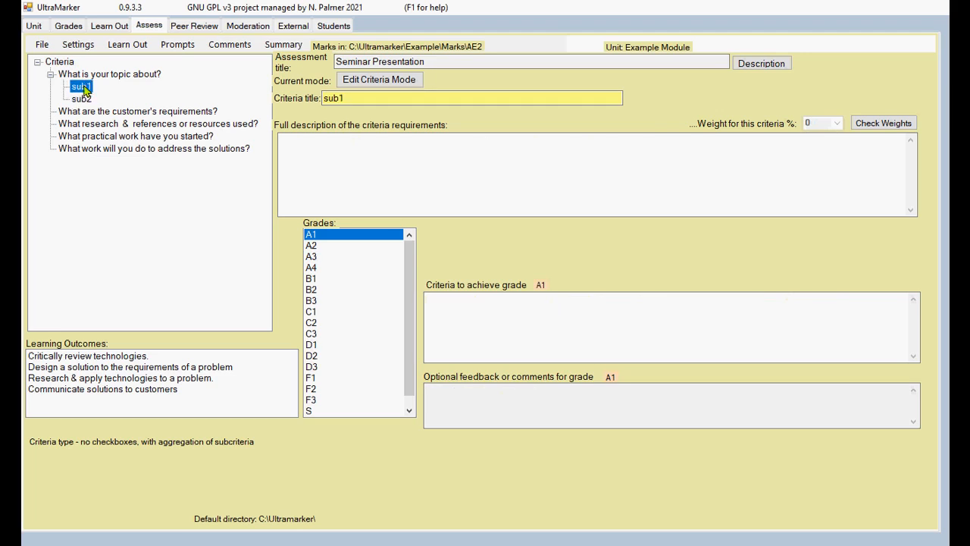
{"action": "left_click", "coordinate": [78, 46]}
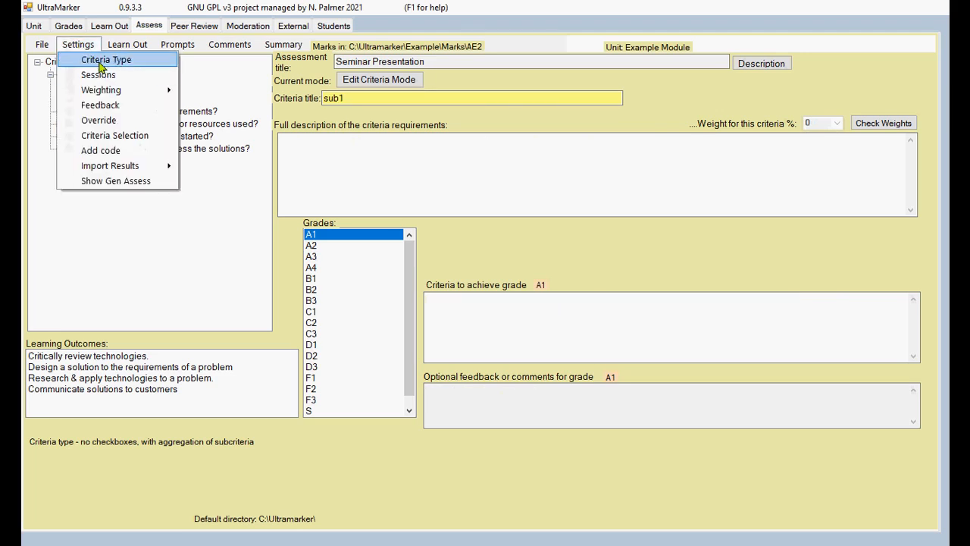
{"action": "left_click", "coordinate": [95, 60]}
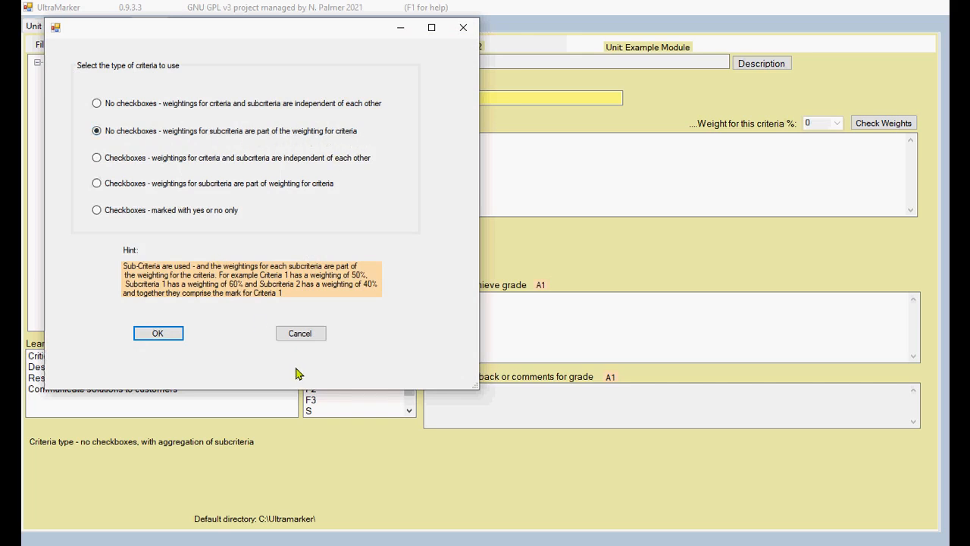
{"action": "left_click", "coordinate": [307, 335]}
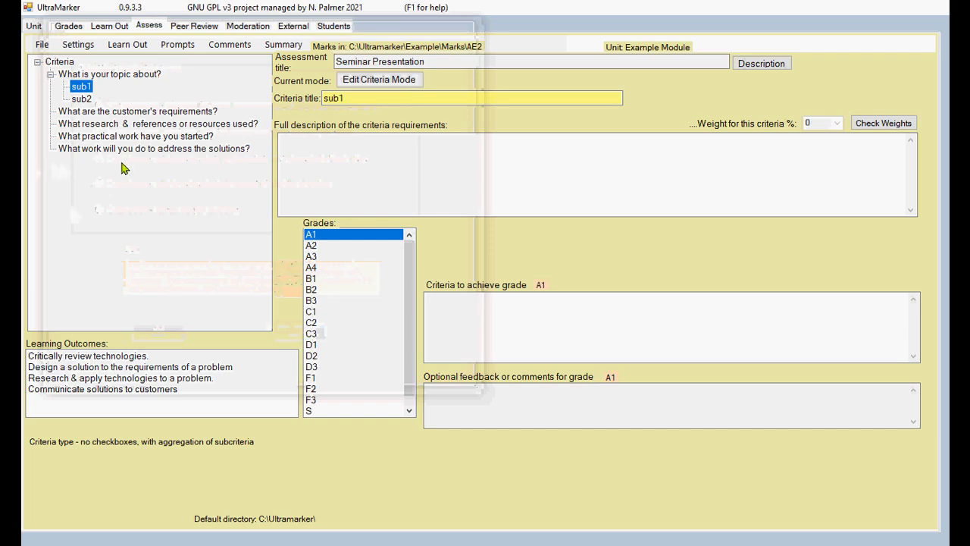
{"action": "left_click", "coordinate": [80, 99]}
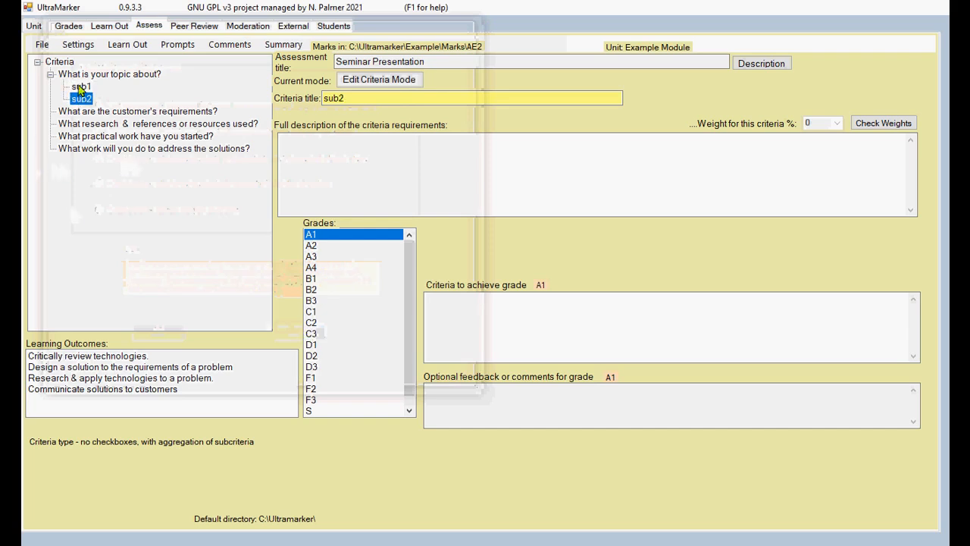
{"action": "left_click", "coordinate": [80, 87]}
{"action": "left_click", "coordinate": [78, 44]}
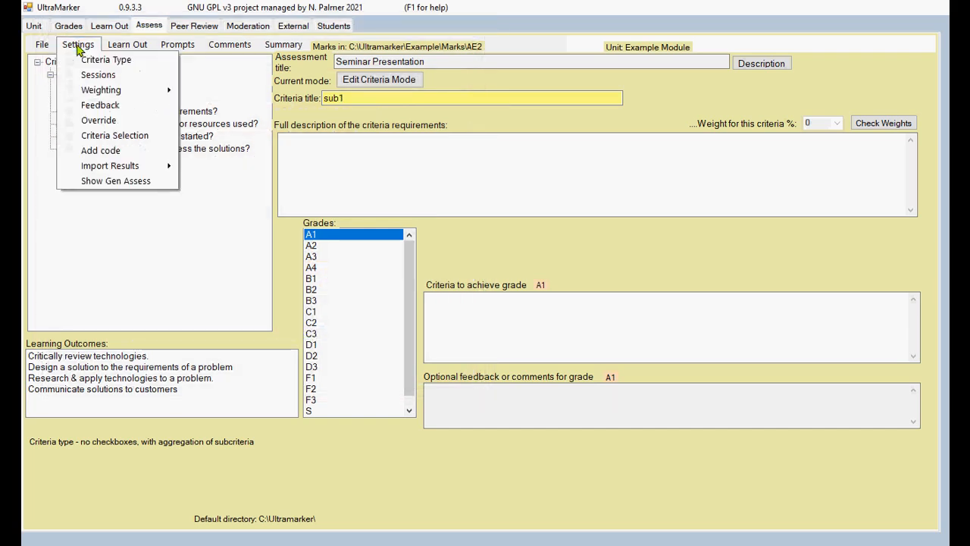
{"action": "left_click", "coordinate": [232, 87]}
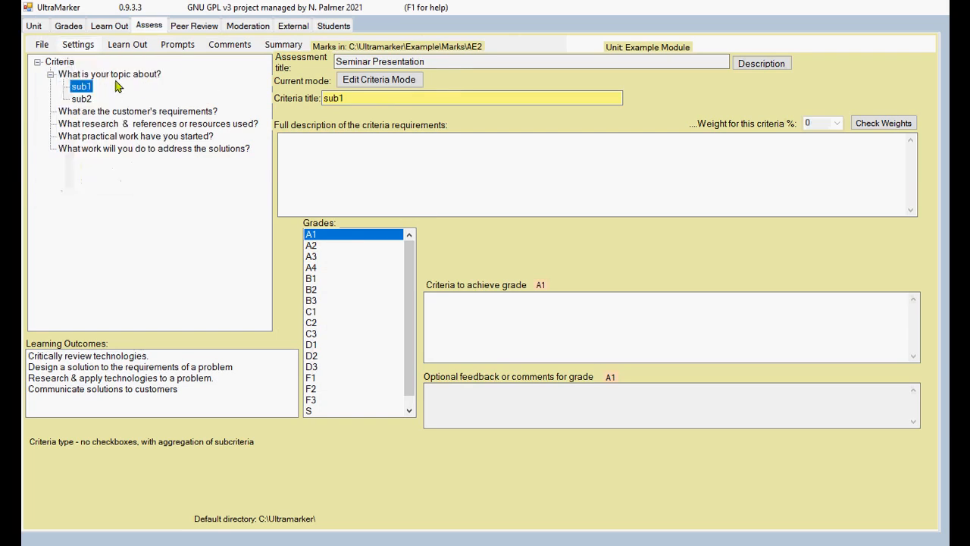
{"action": "left_click", "coordinate": [97, 75]}
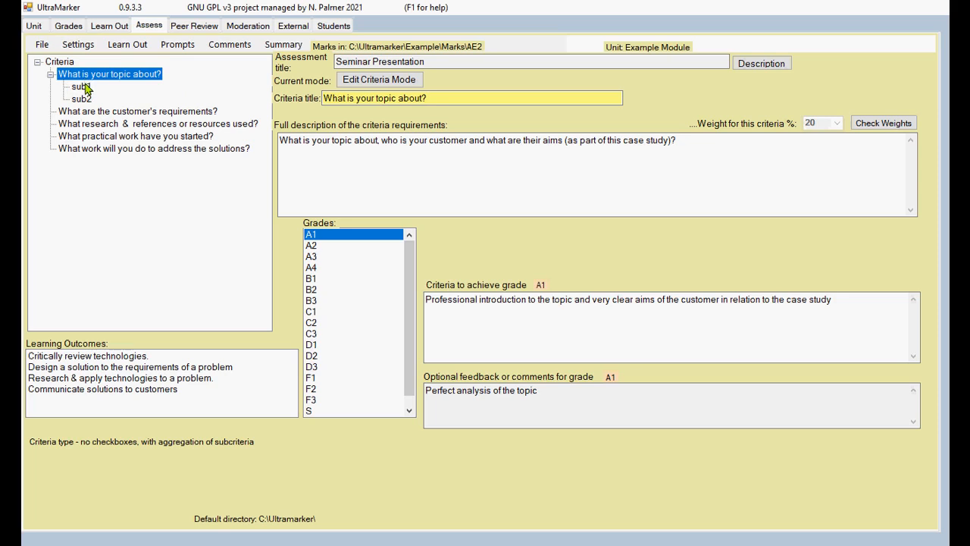
{"action": "left_click", "coordinate": [386, 83]}
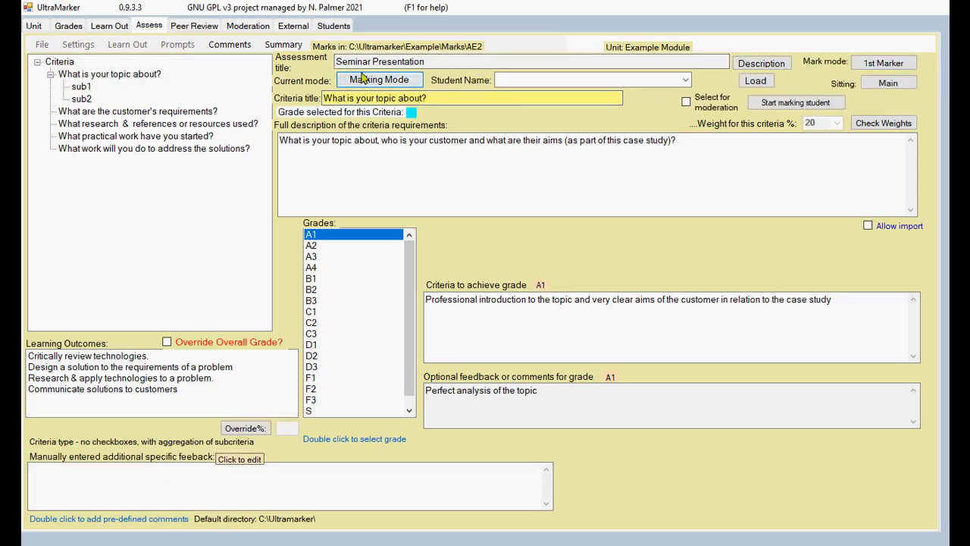
{"action": "left_click", "coordinate": [362, 78]}
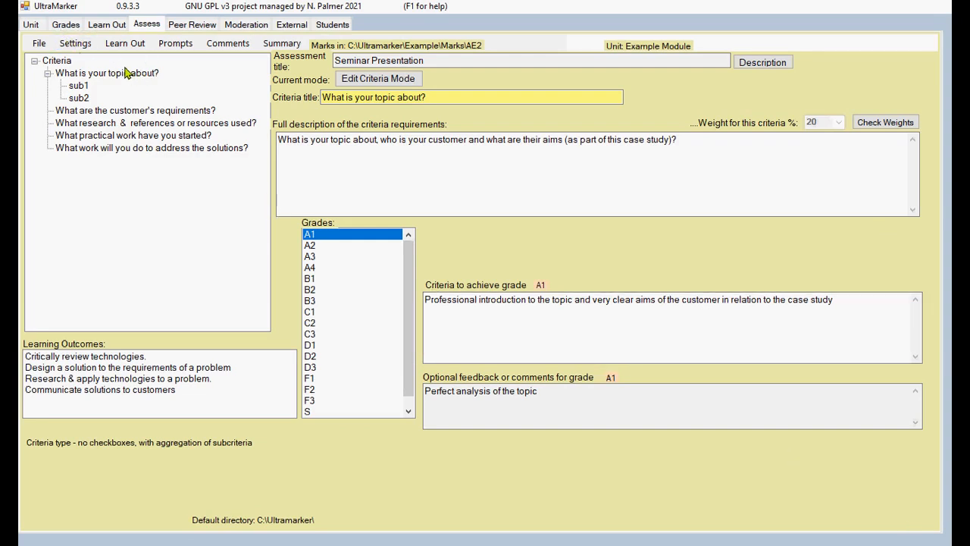
Step: Set the assessment's session setting to Multiple sessions
{"action": "left_click", "coordinate": [76, 45]}
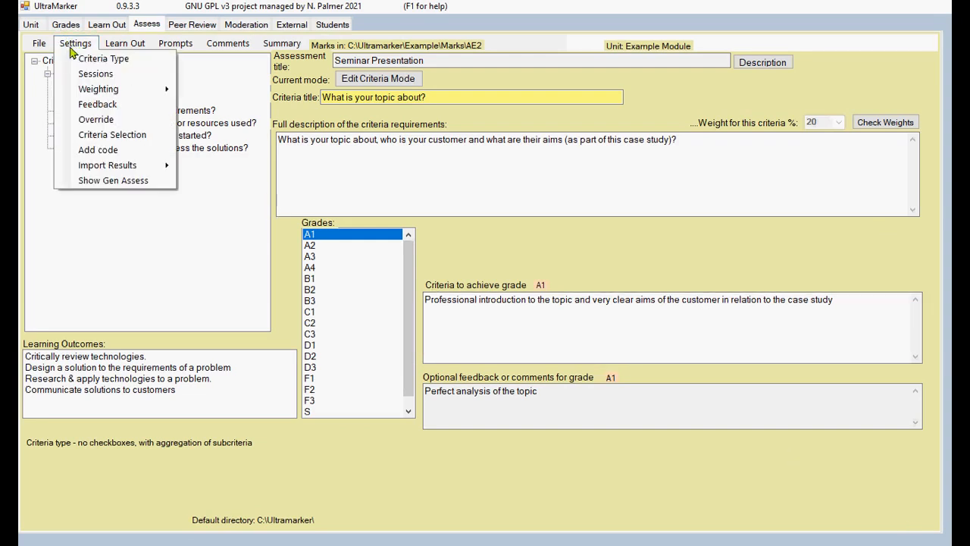
{"action": "left_click", "coordinate": [86, 75]}
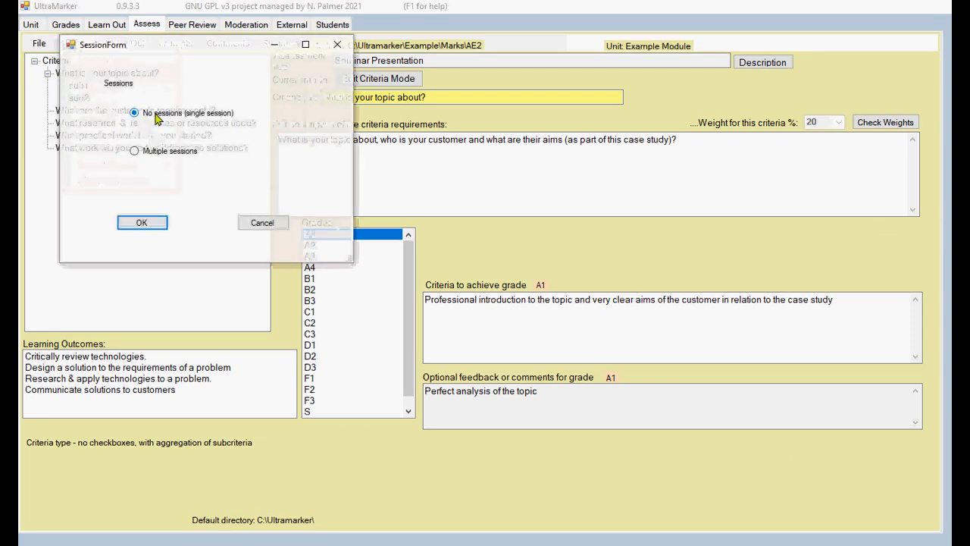
{"action": "left_click", "coordinate": [134, 154]}
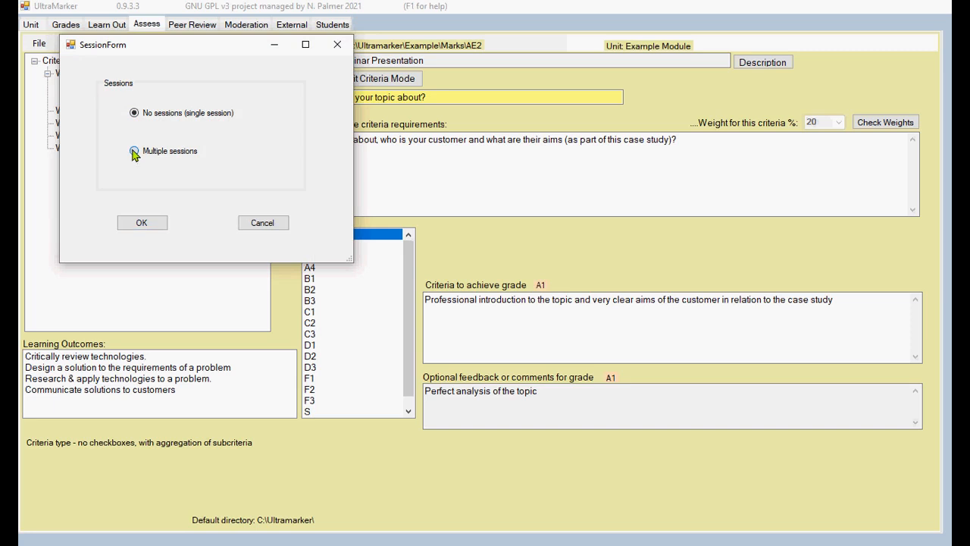
{"action": "left_click", "coordinate": [146, 222]}
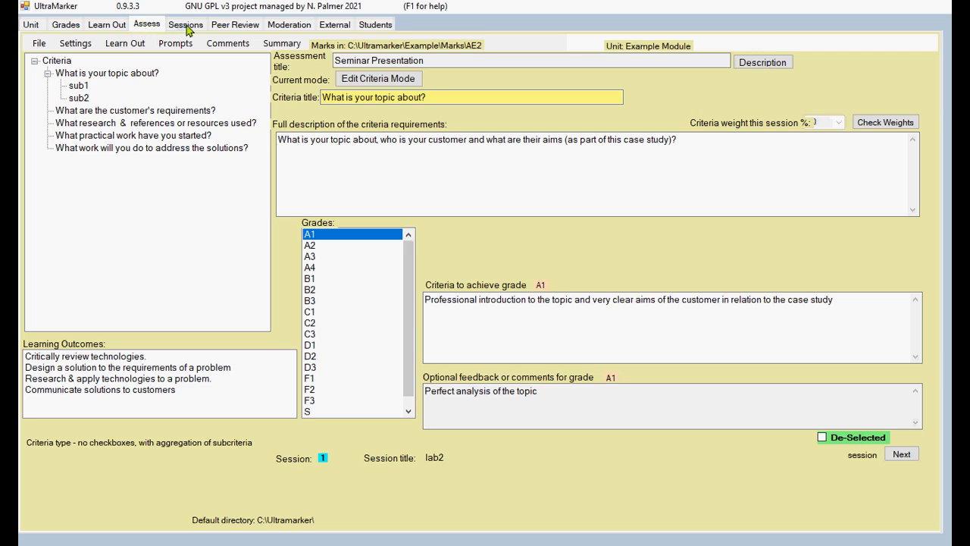
Step: Recheck the session settings without changes and go to the Sessions page
{"action": "left_click", "coordinate": [75, 44]}
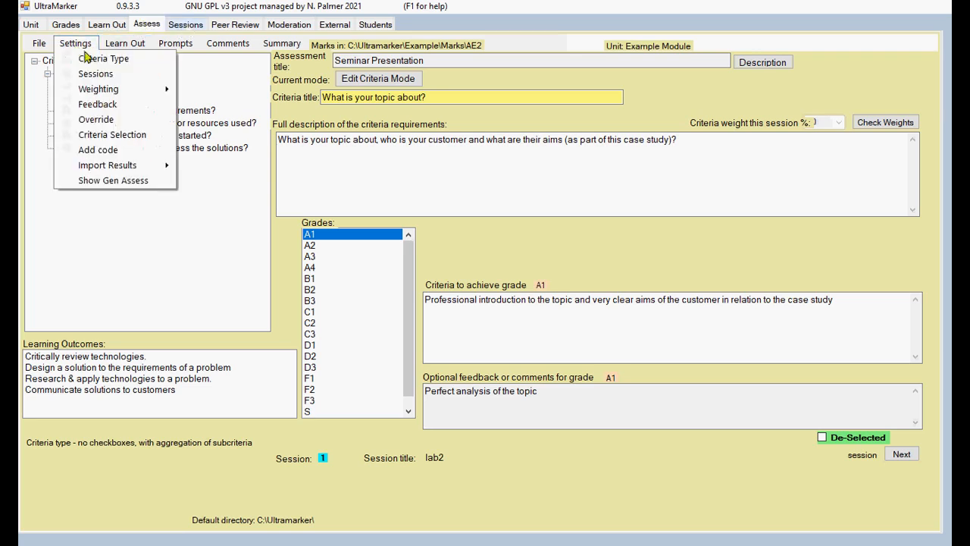
{"action": "left_click", "coordinate": [97, 74]}
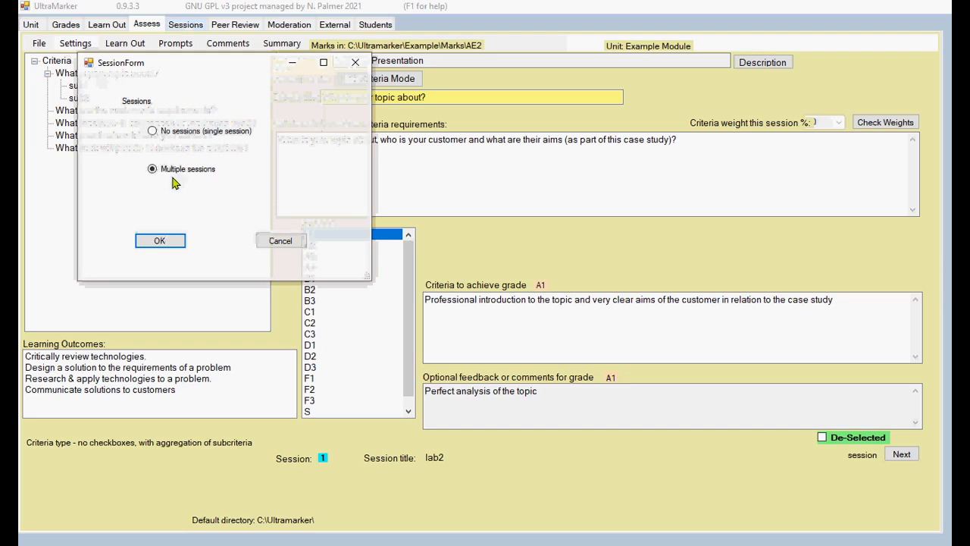
{"action": "left_click", "coordinate": [279, 240]}
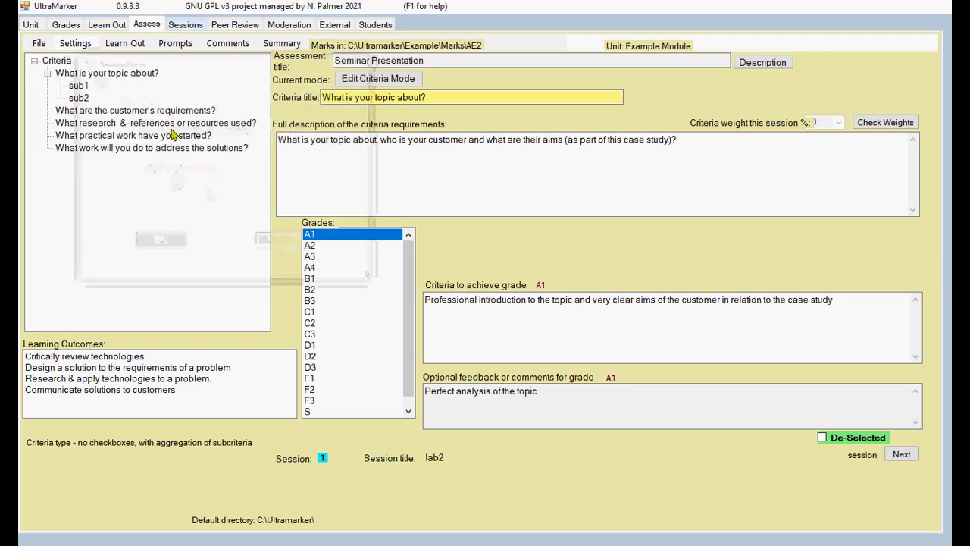
{"action": "left_click", "coordinate": [182, 26]}
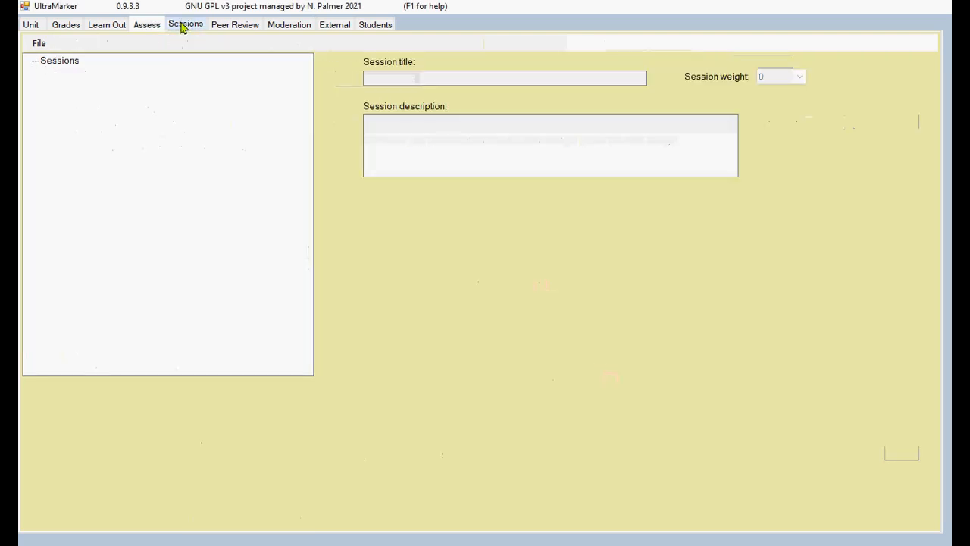
Step: Add a session named lab1 and save it
{"action": "left_click", "coordinate": [66, 64]}
{"action": "right_click", "coordinate": [67, 65]}
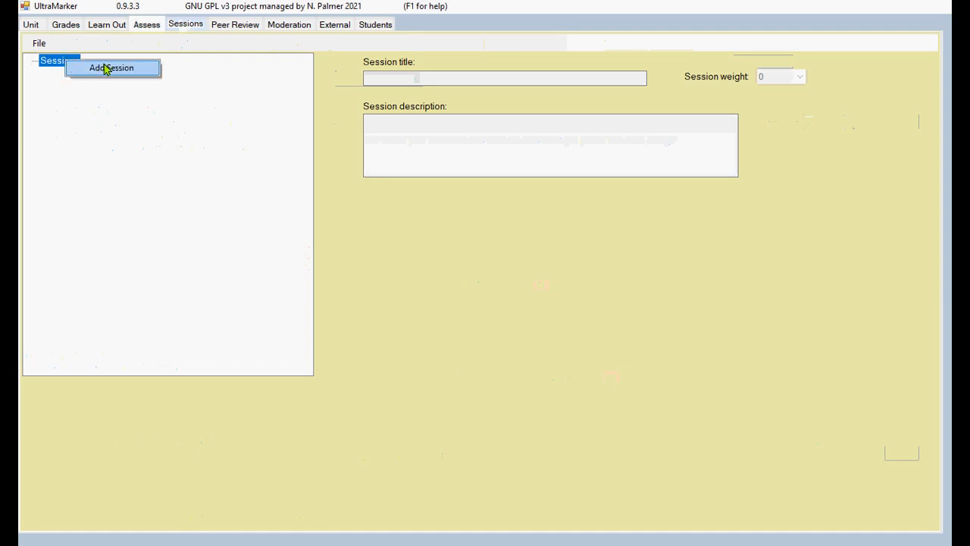
{"action": "left_click", "coordinate": [103, 68]}
{"action": "left_click", "coordinate": [407, 75]}
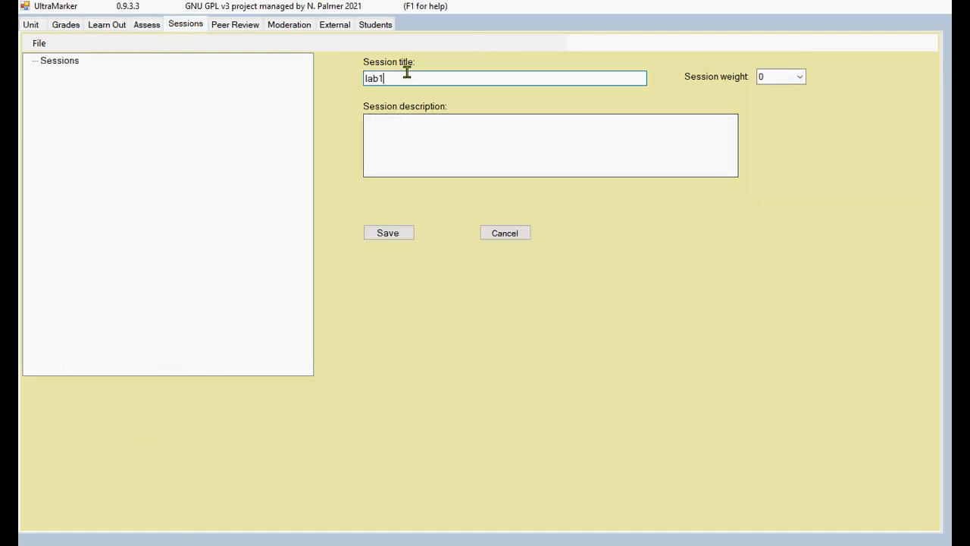
{"action": "left_click", "coordinate": [396, 234]}
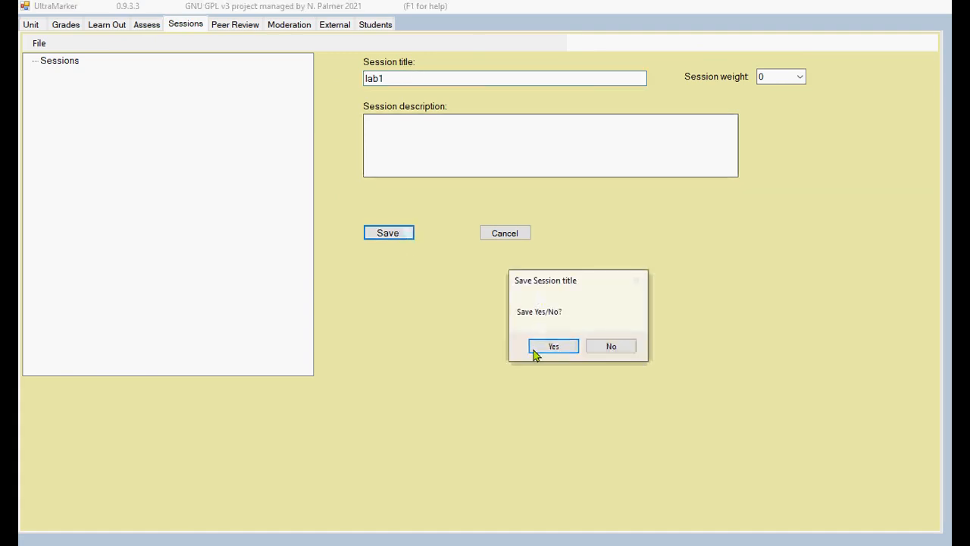
{"action": "left_click", "coordinate": [553, 346]}
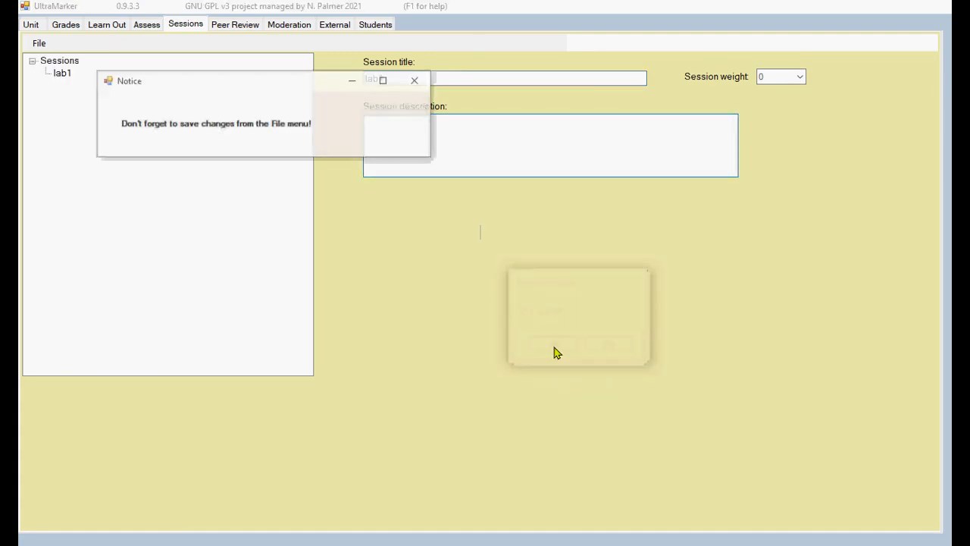
Step: Add a second session lab2, answer the session-weights prompt, and return to the criteria
{"action": "right_click", "coordinate": [62, 68]}
{"action": "left_click", "coordinate": [87, 67]}
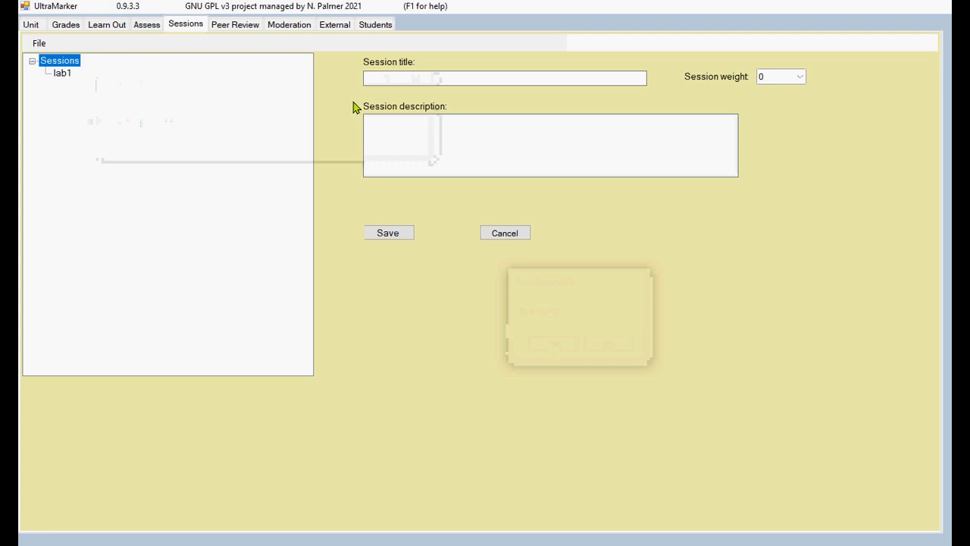
{"action": "left_click", "coordinate": [411, 79]}
{"action": "type", "text": "lab2"}
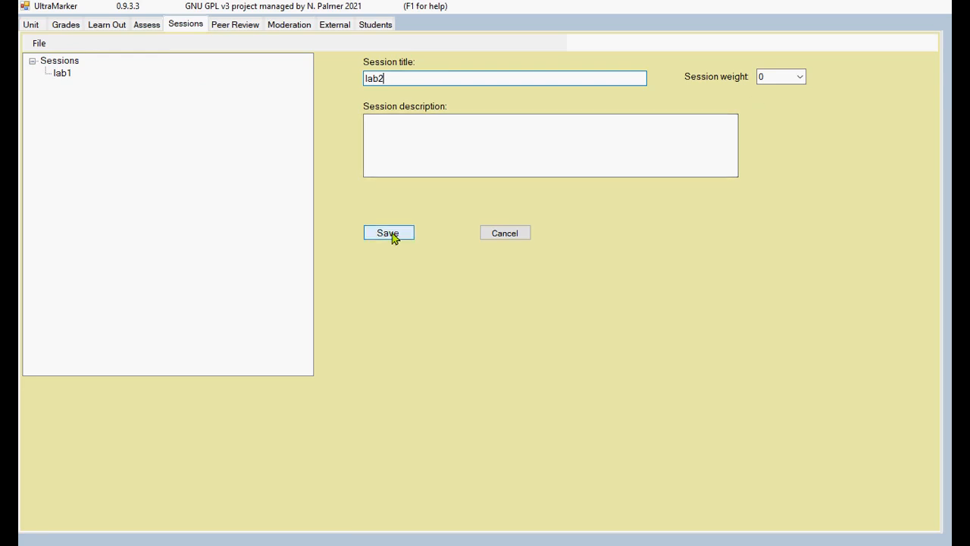
{"action": "left_click", "coordinate": [390, 234]}
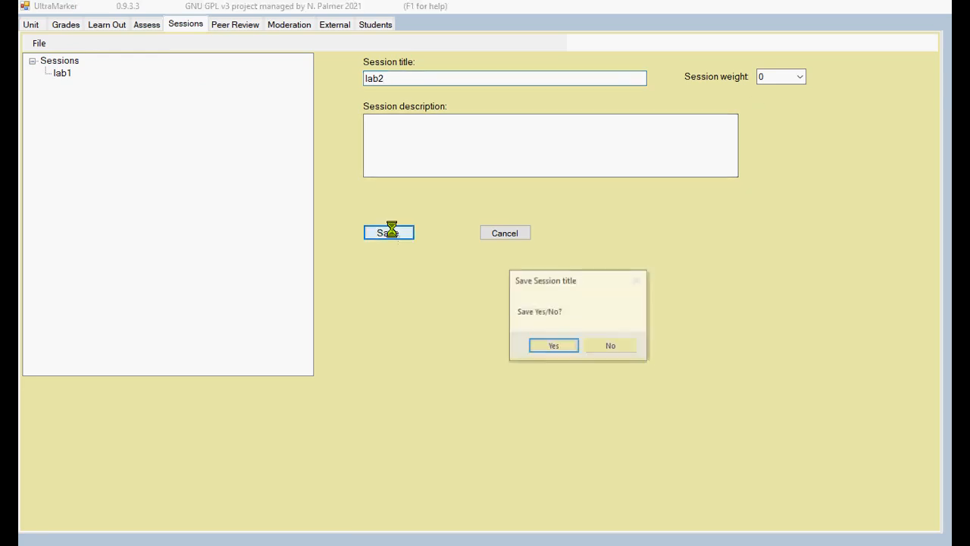
{"action": "left_click", "coordinate": [557, 346]}
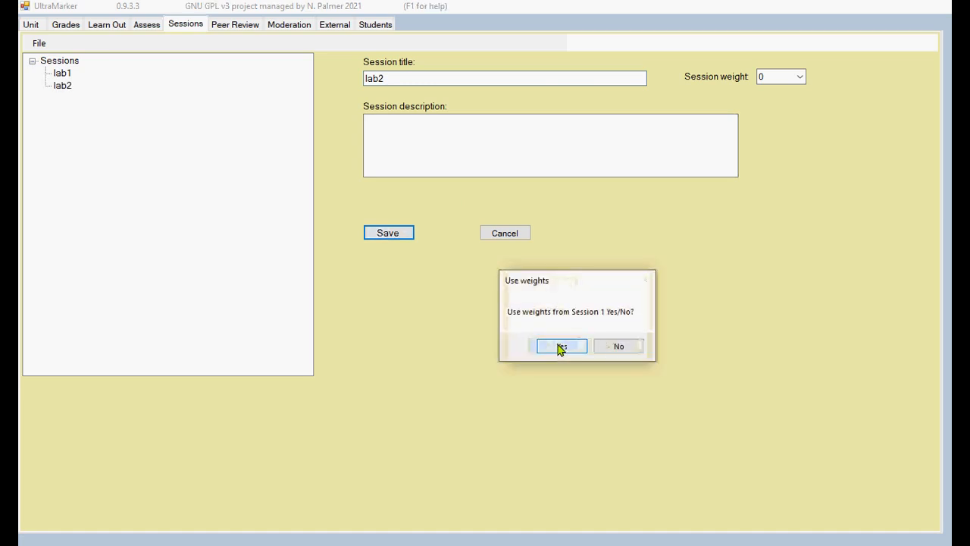
{"action": "left_click", "coordinate": [559, 346]}
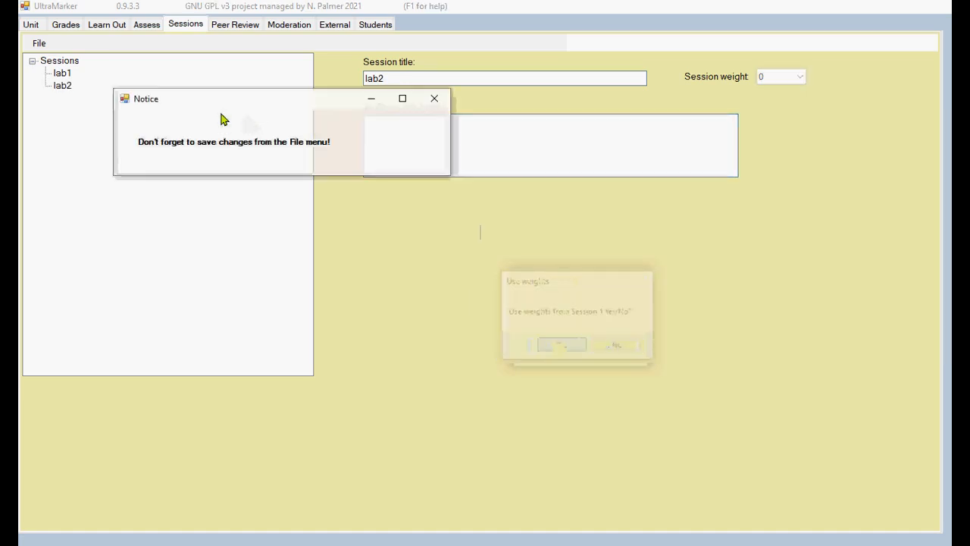
{"action": "left_click", "coordinate": [149, 25]}
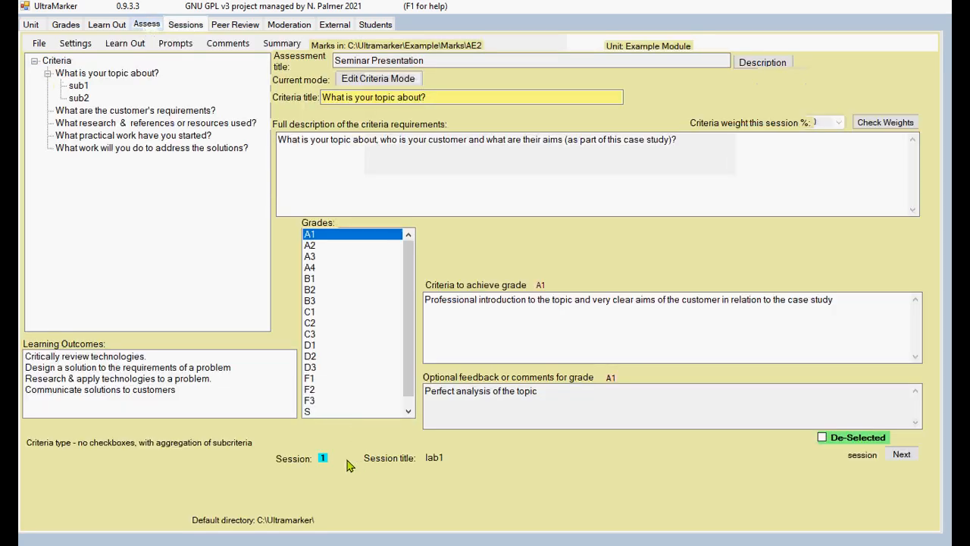
Step: View session lab2, then set Sessions back to No sessions (single session)
{"action": "left_click", "coordinate": [906, 456]}
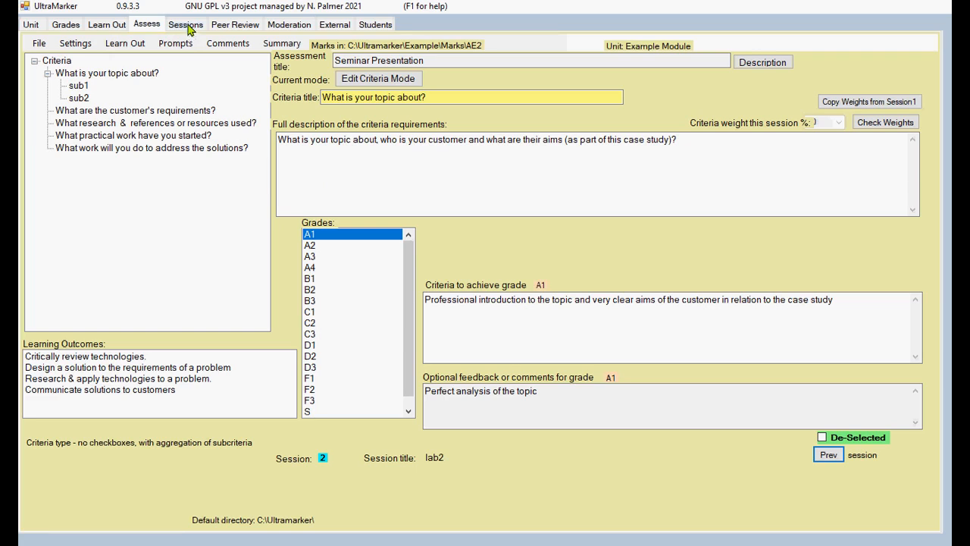
{"action": "left_click", "coordinate": [80, 46]}
{"action": "left_click", "coordinate": [97, 74]}
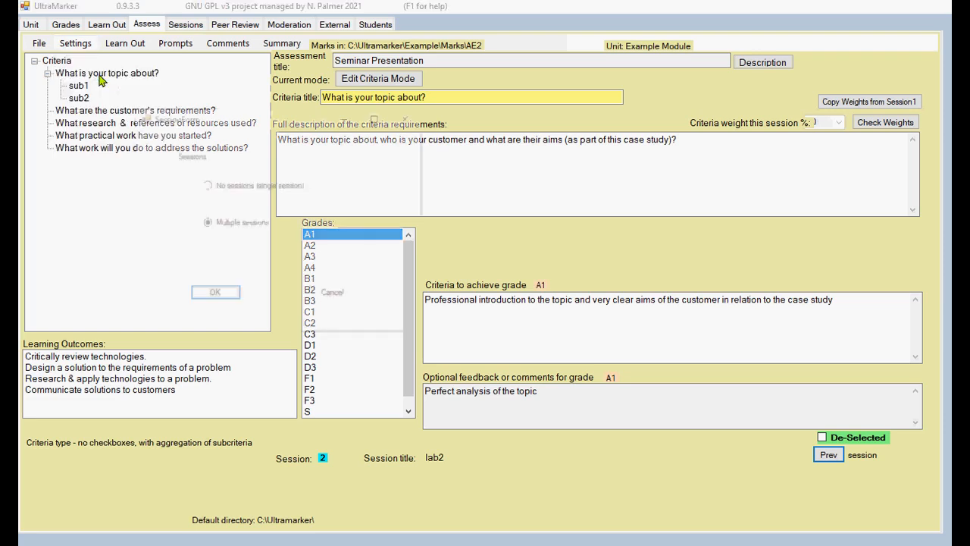
{"action": "left_click", "coordinate": [209, 184]}
{"action": "left_click", "coordinate": [215, 295]}
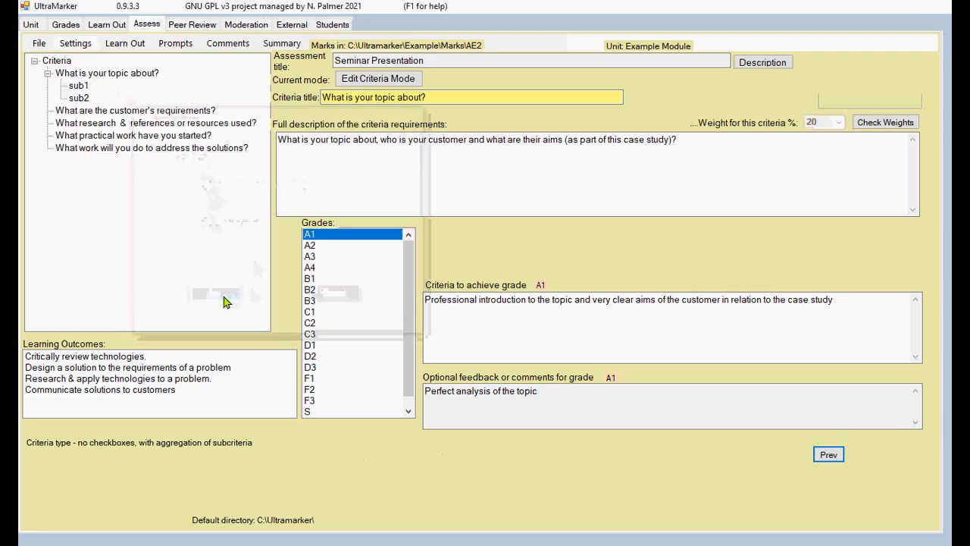
{"action": "left_click", "coordinate": [145, 26]}
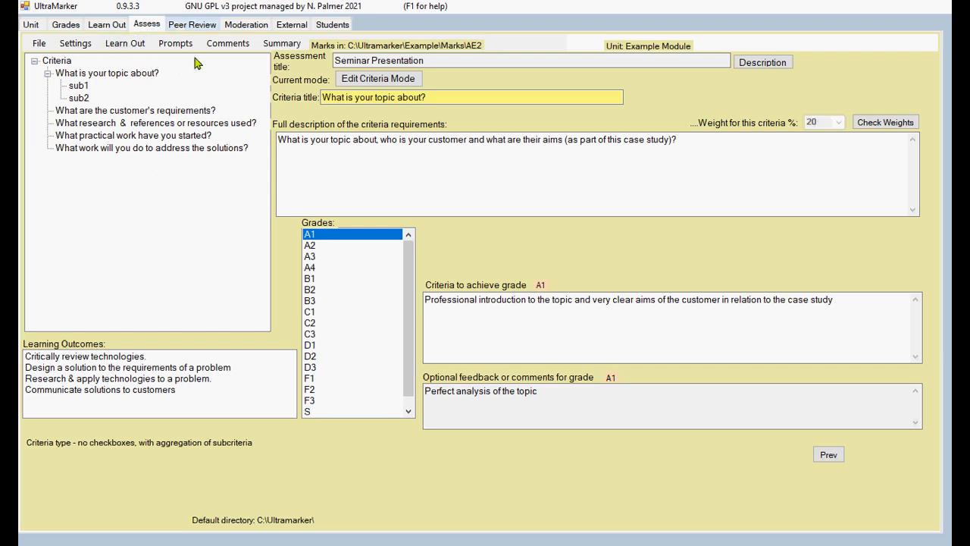
Step: View the Peer Review form, then the Internal Moderation Record for AE2
{"action": "left_click", "coordinate": [192, 27]}
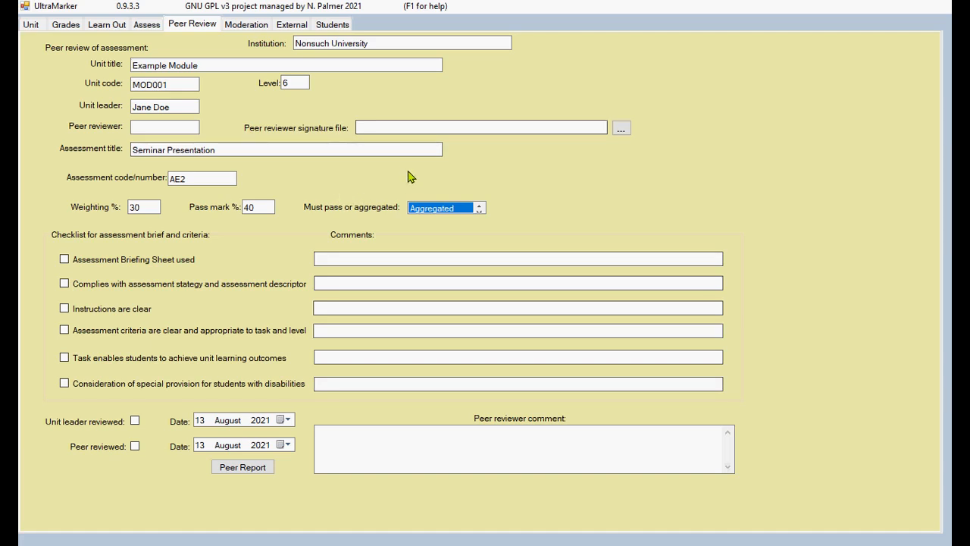
{"action": "left_click", "coordinate": [244, 25]}
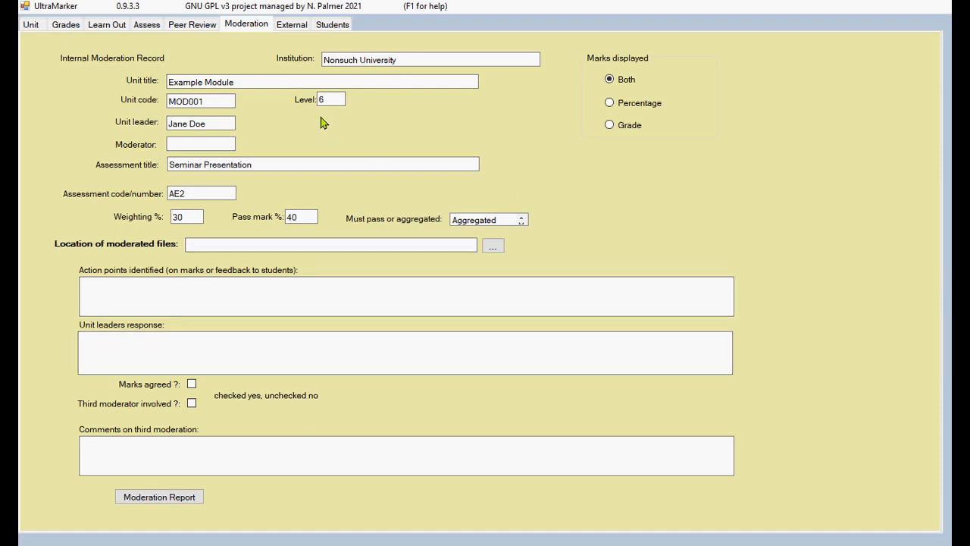
Step: View the External moderation record and Students list, then return to the Assess criteria
{"action": "left_click", "coordinate": [292, 26]}
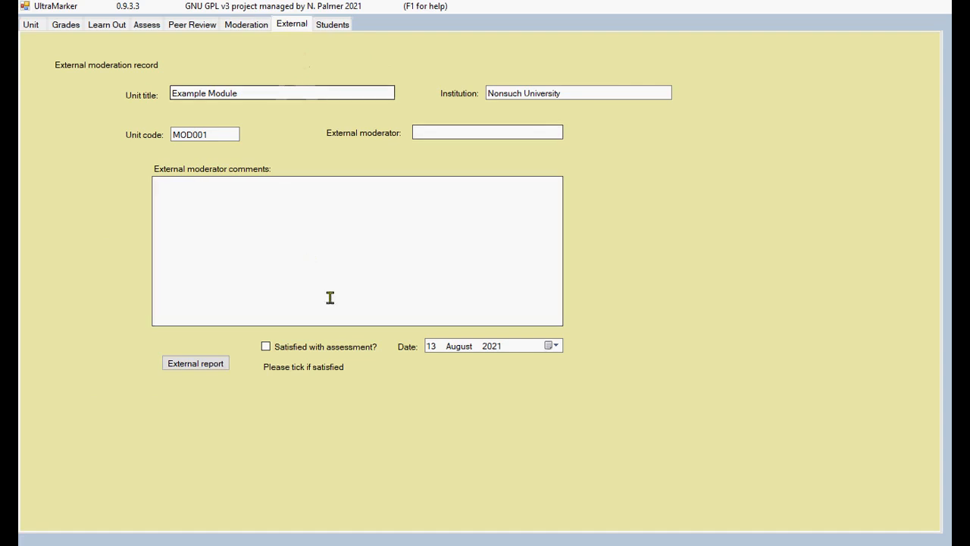
{"action": "left_click", "coordinate": [333, 25]}
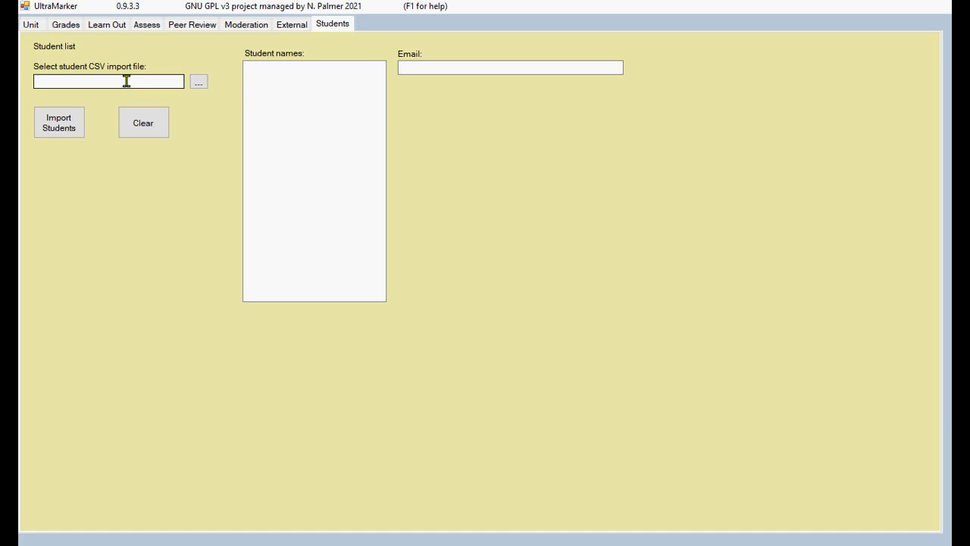
{"action": "left_click", "coordinate": [147, 25]}
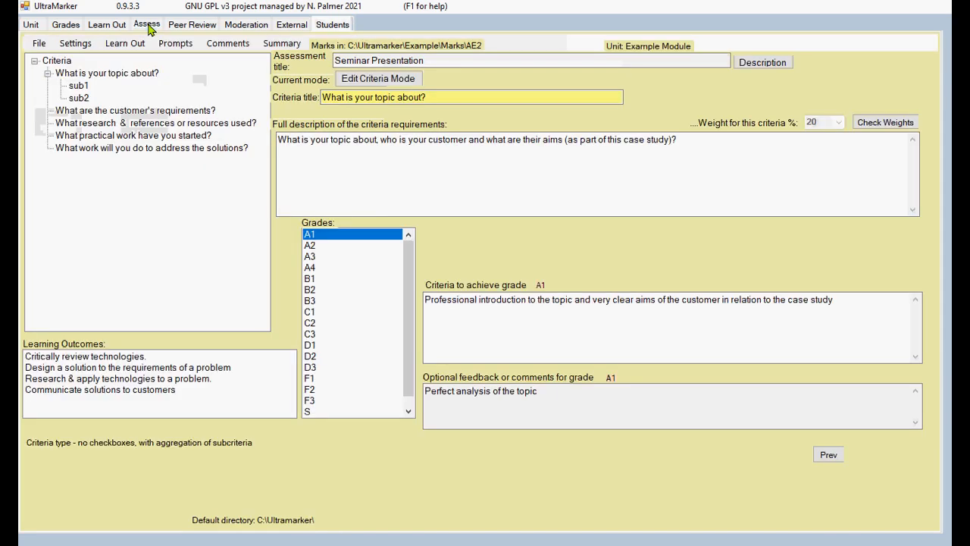
Step: Switch to Marking Mode and review the topic, practical work, solutions, research and customer-requirements criteria
{"action": "left_click", "coordinate": [379, 79]}
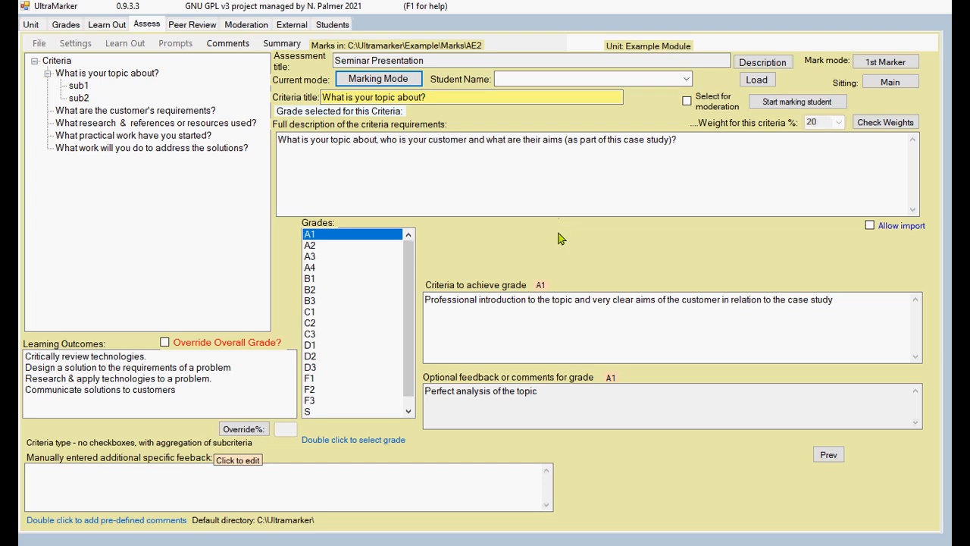
{"action": "left_click", "coordinate": [89, 74]}
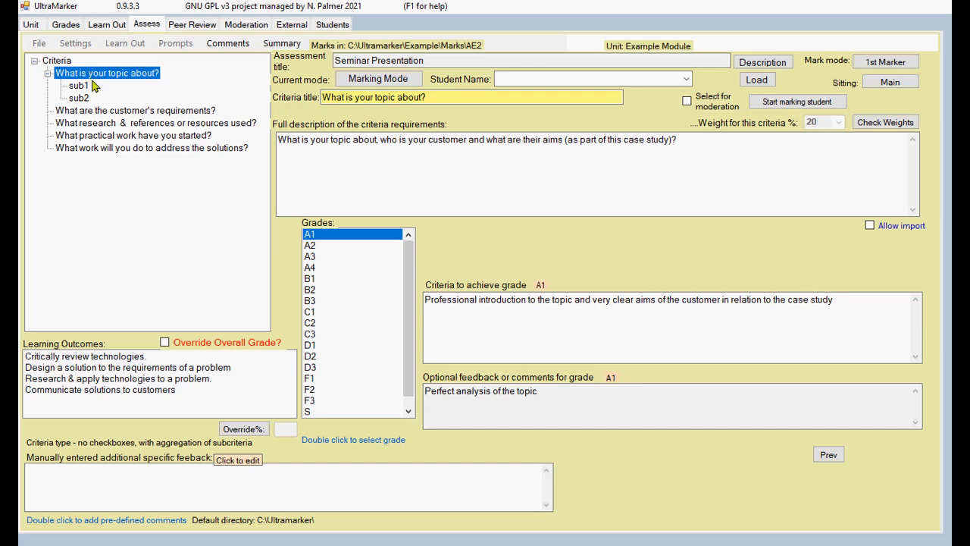
{"action": "left_click", "coordinate": [115, 136]}
{"action": "left_click", "coordinate": [129, 151]}
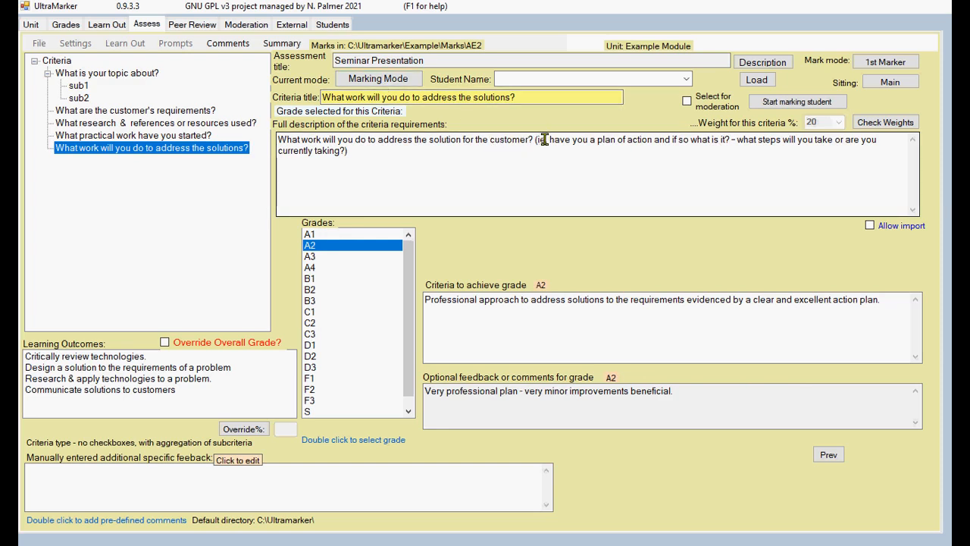
{"action": "left_click", "coordinate": [175, 123]}
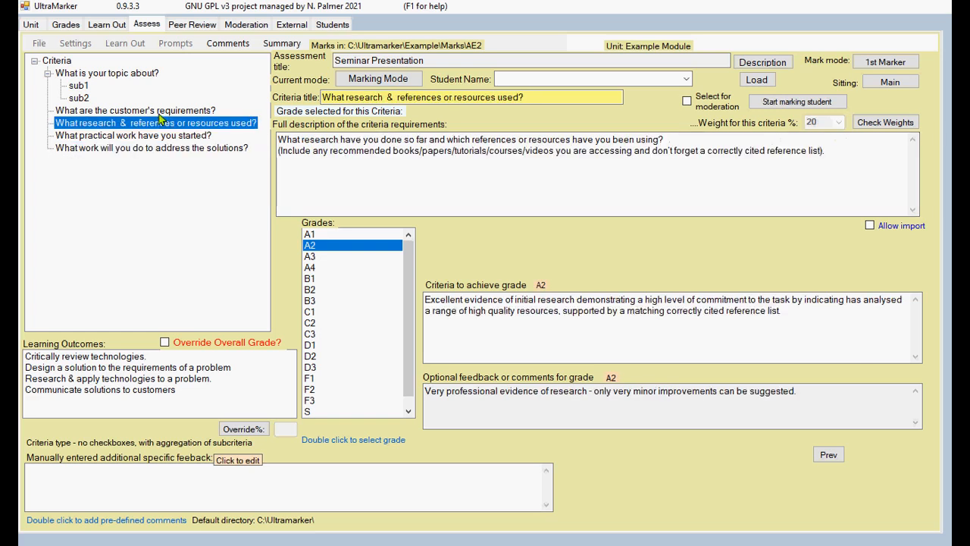
{"action": "left_click", "coordinate": [160, 112]}
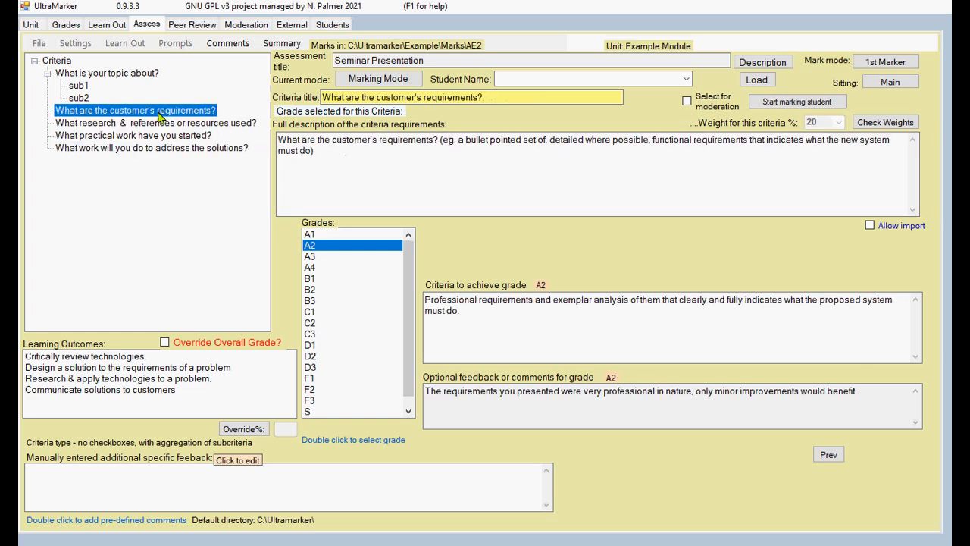